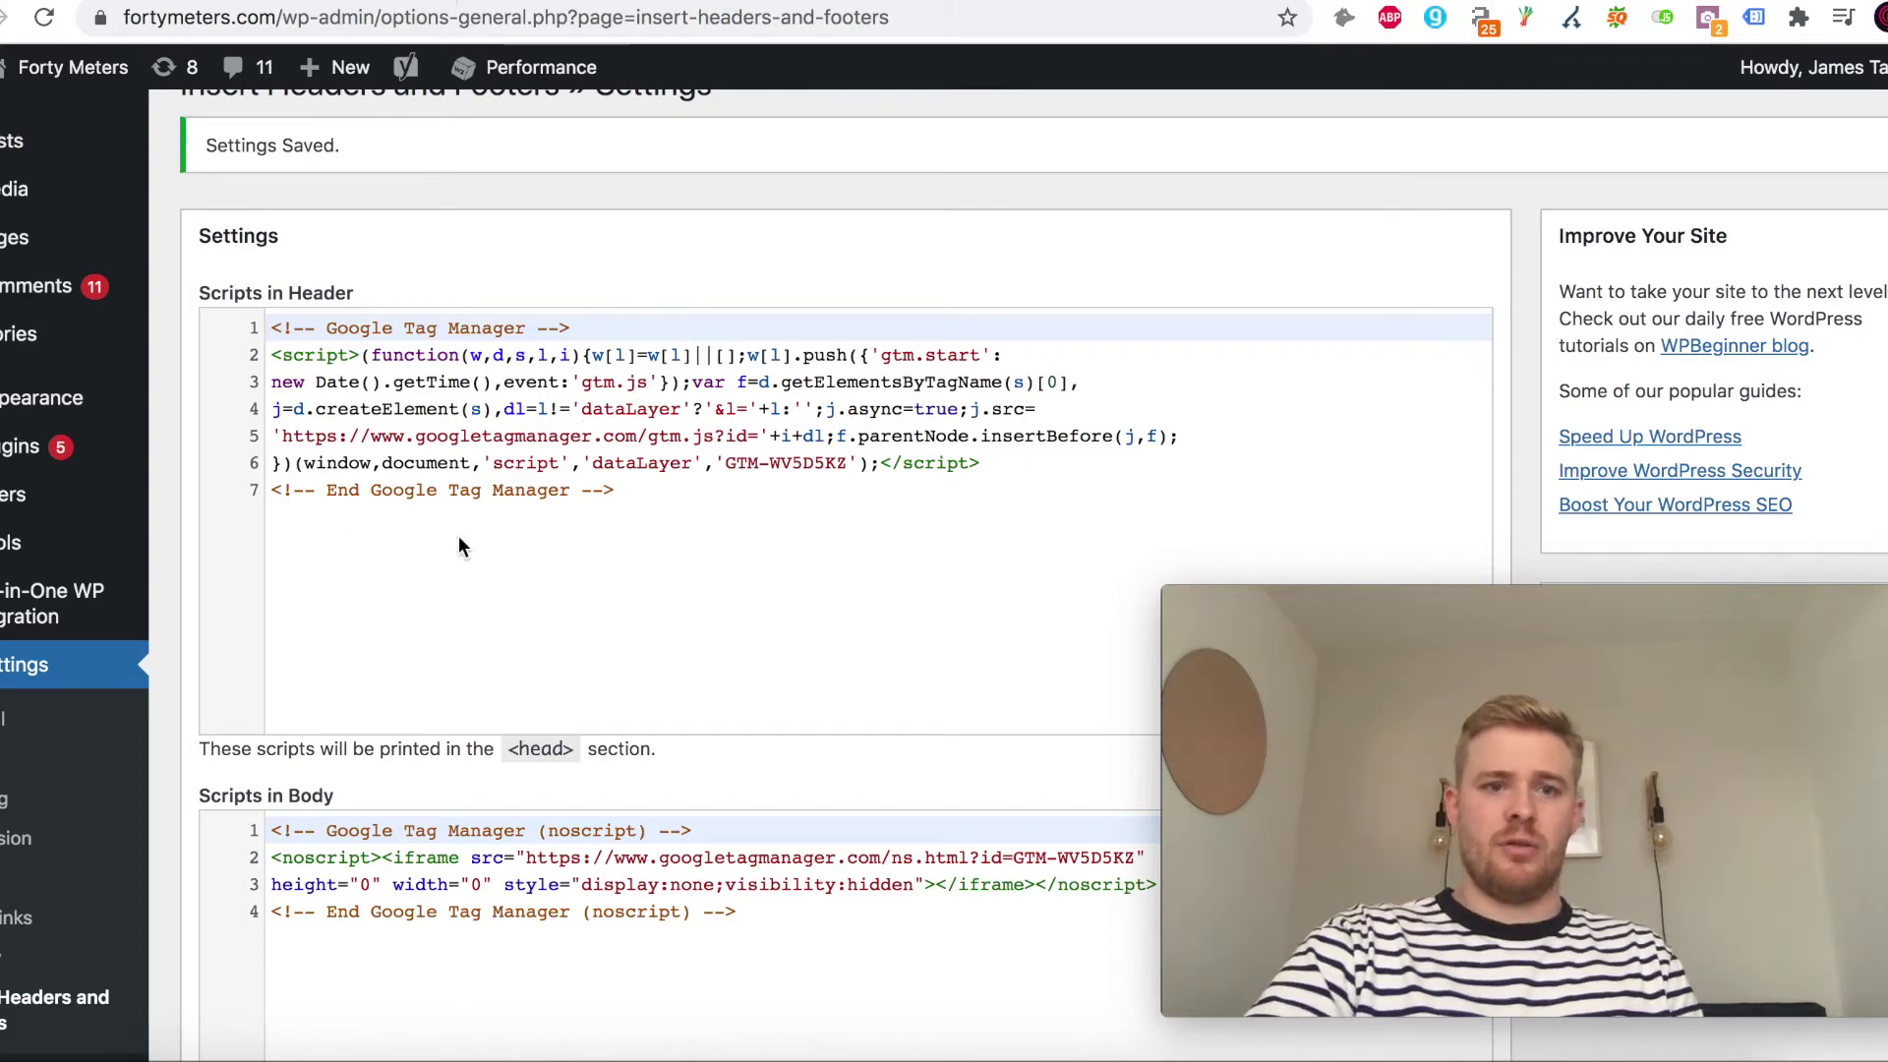
Scroll down the saved Insert Headers and Footers settings to review both GTM snippets.
scroll(459, 538, "down", 1)
scroll(518, 501, "down", 4)
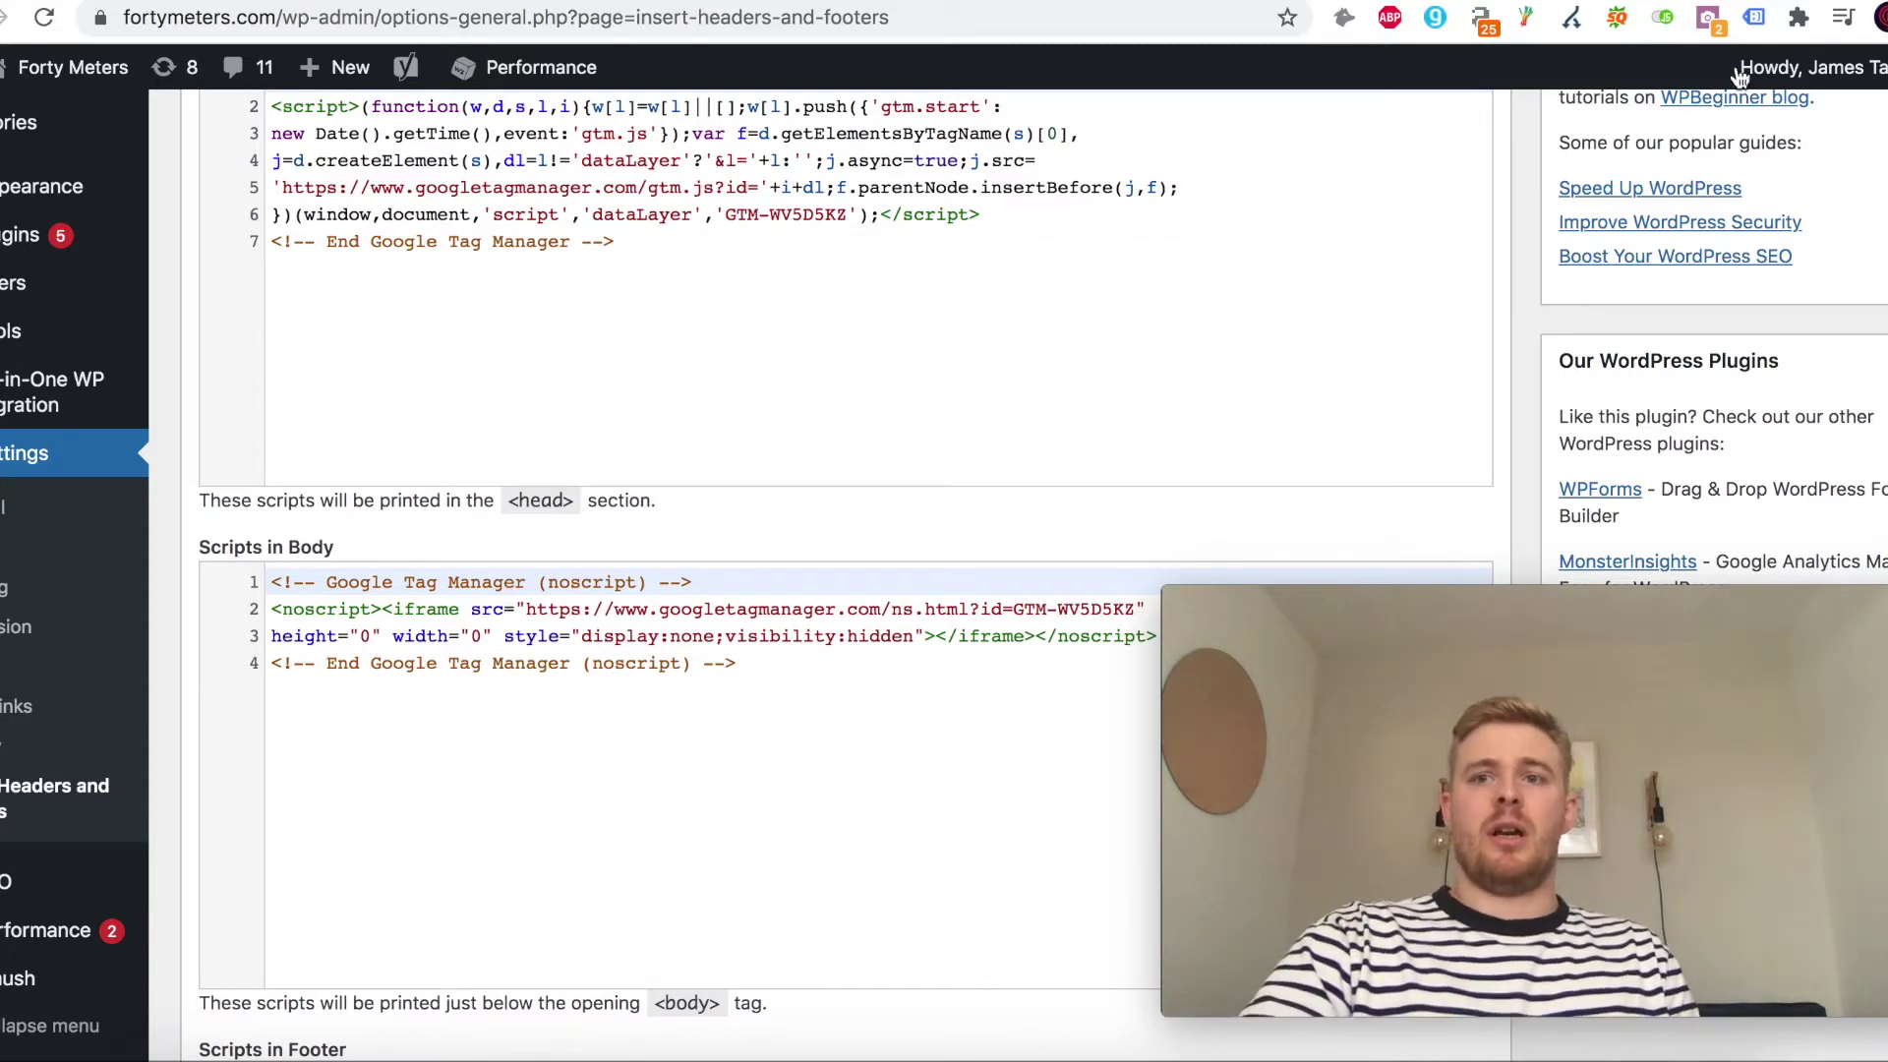
left_click(1756, 21)
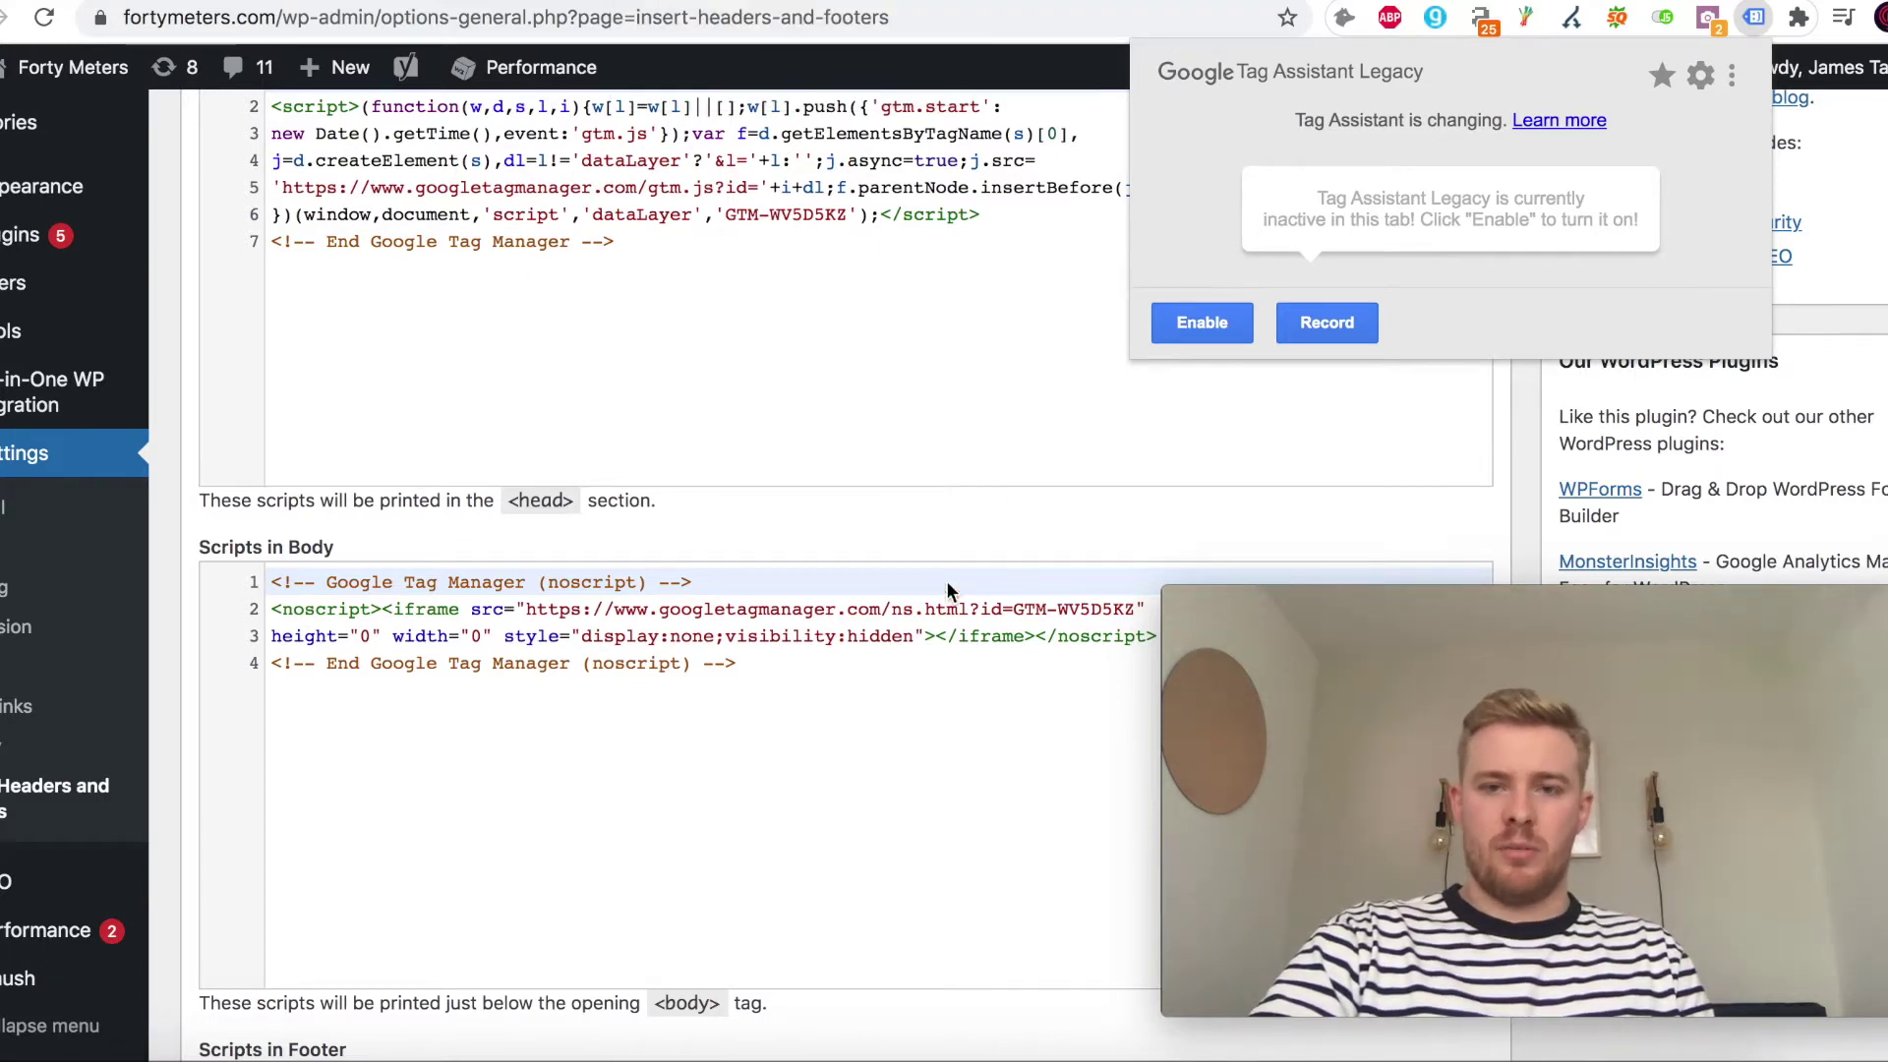
left_click(967, 366)
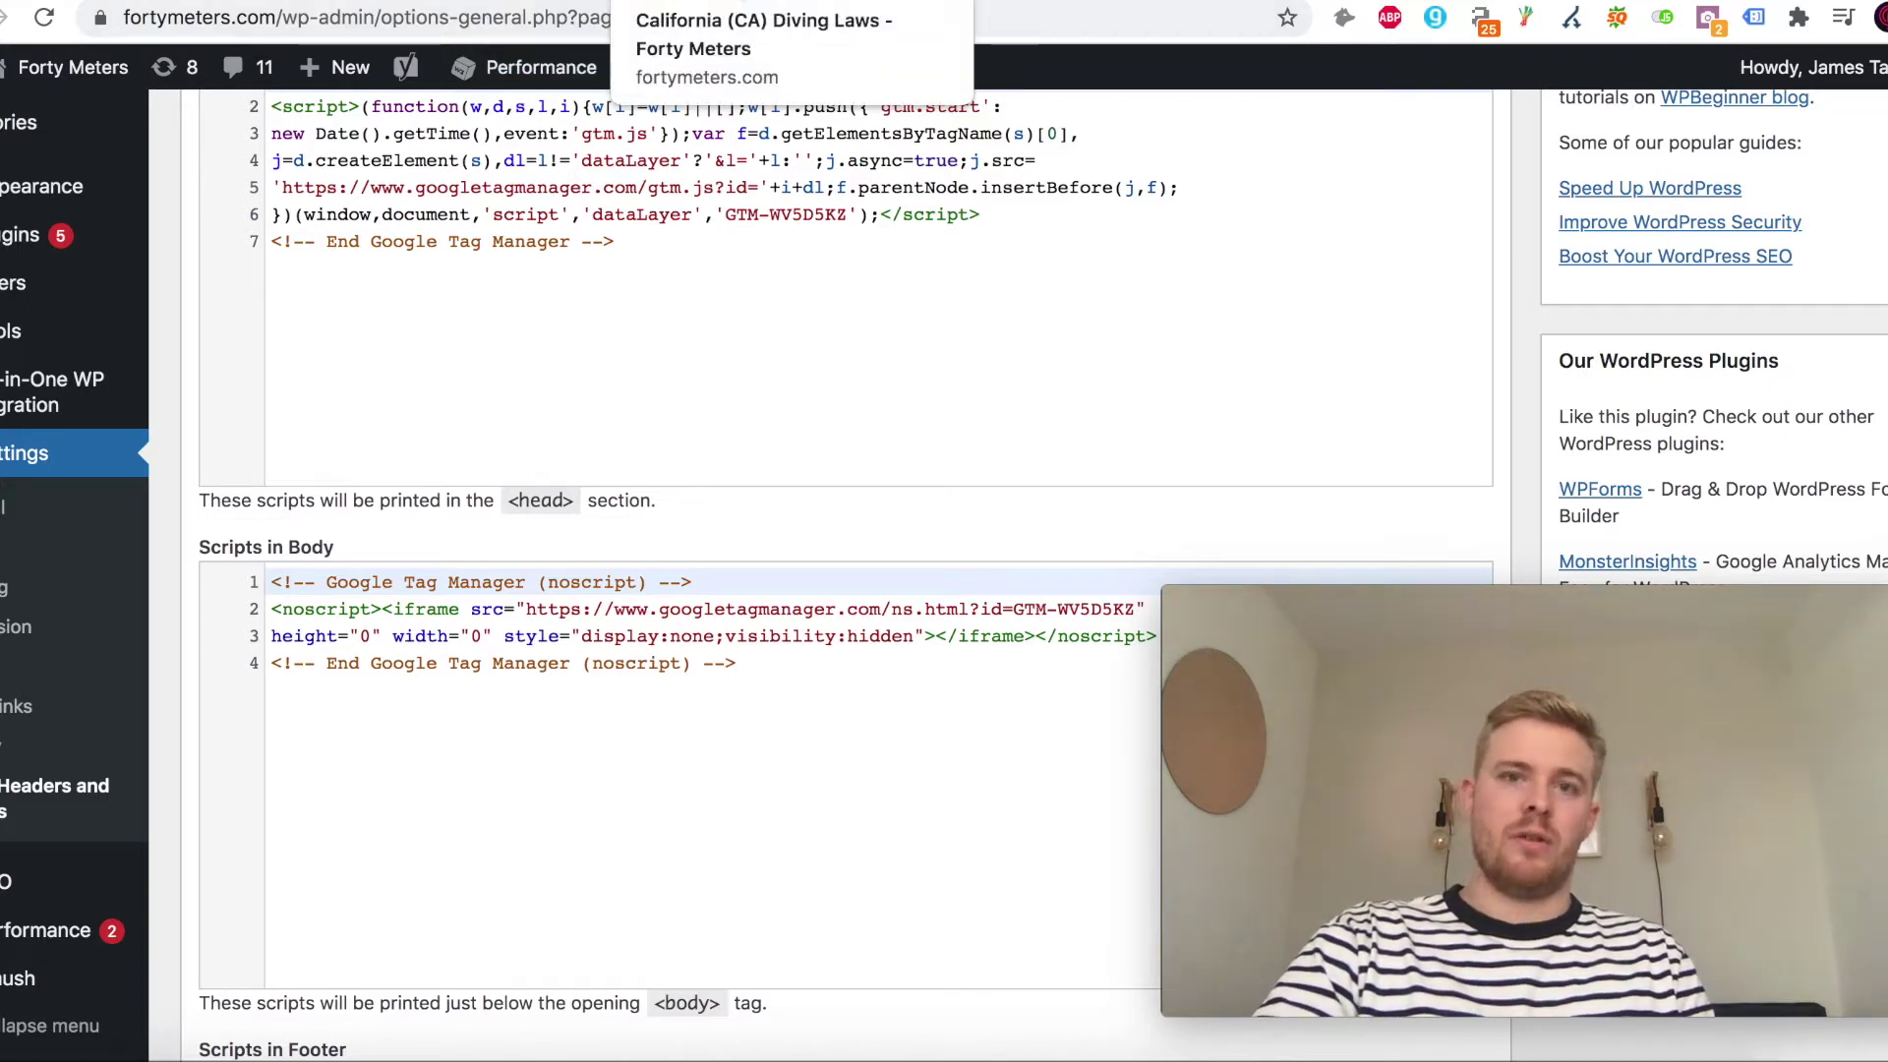
Start a new untitled tag in Tag Manager, then bring up the California diving article's address.
left_click(118, 0)
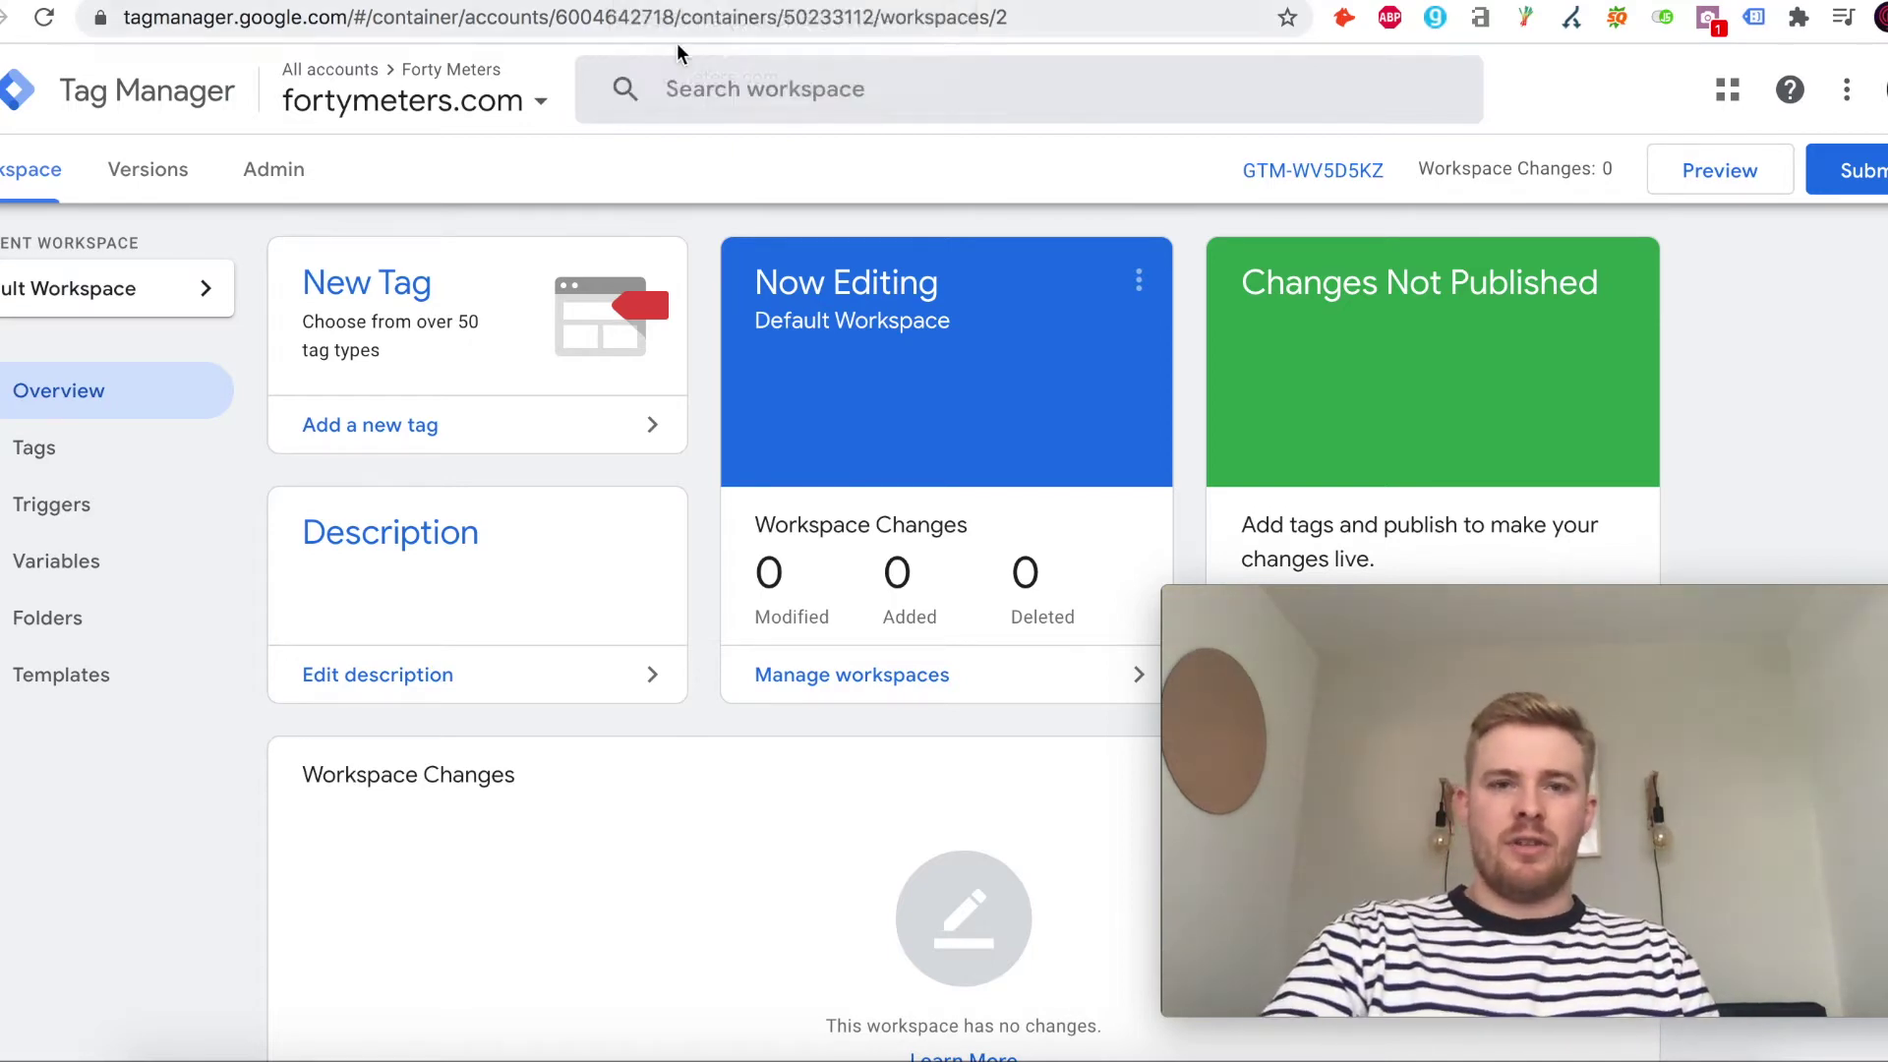
left_click(708, 2)
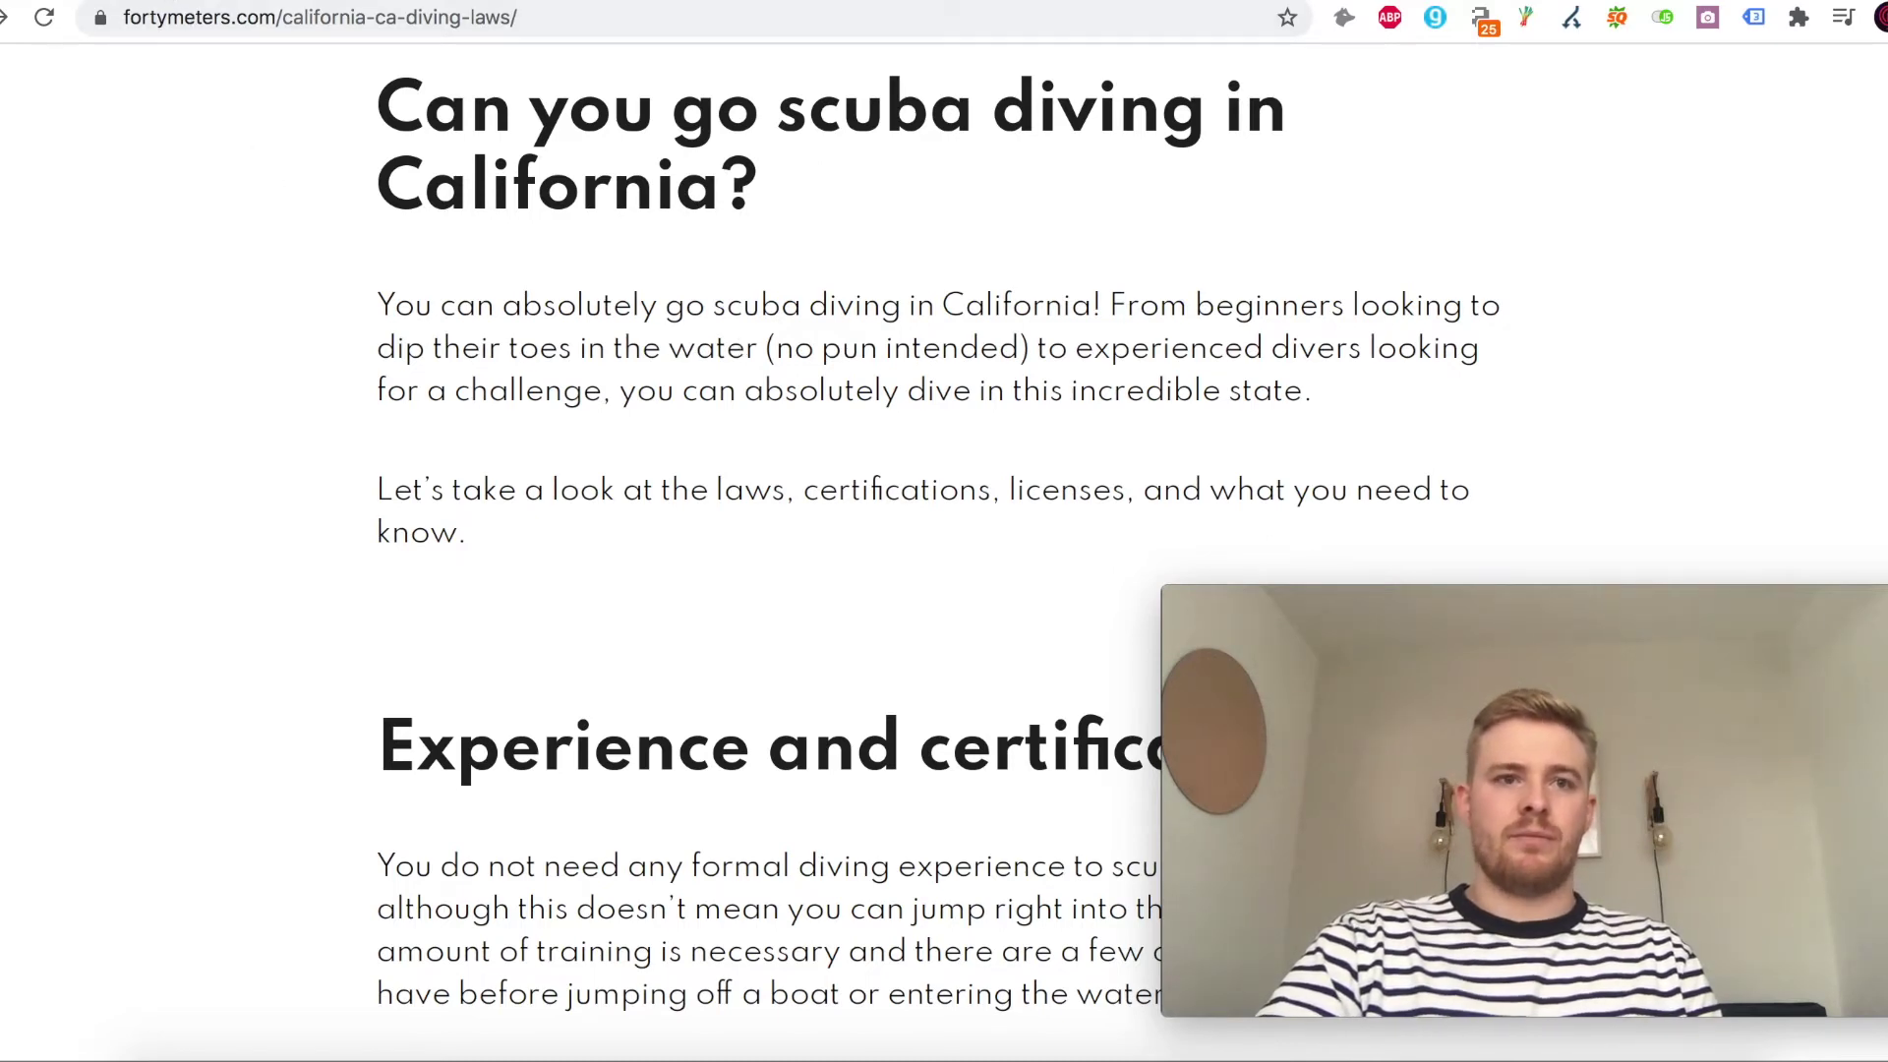
key("ctrl+Tab")
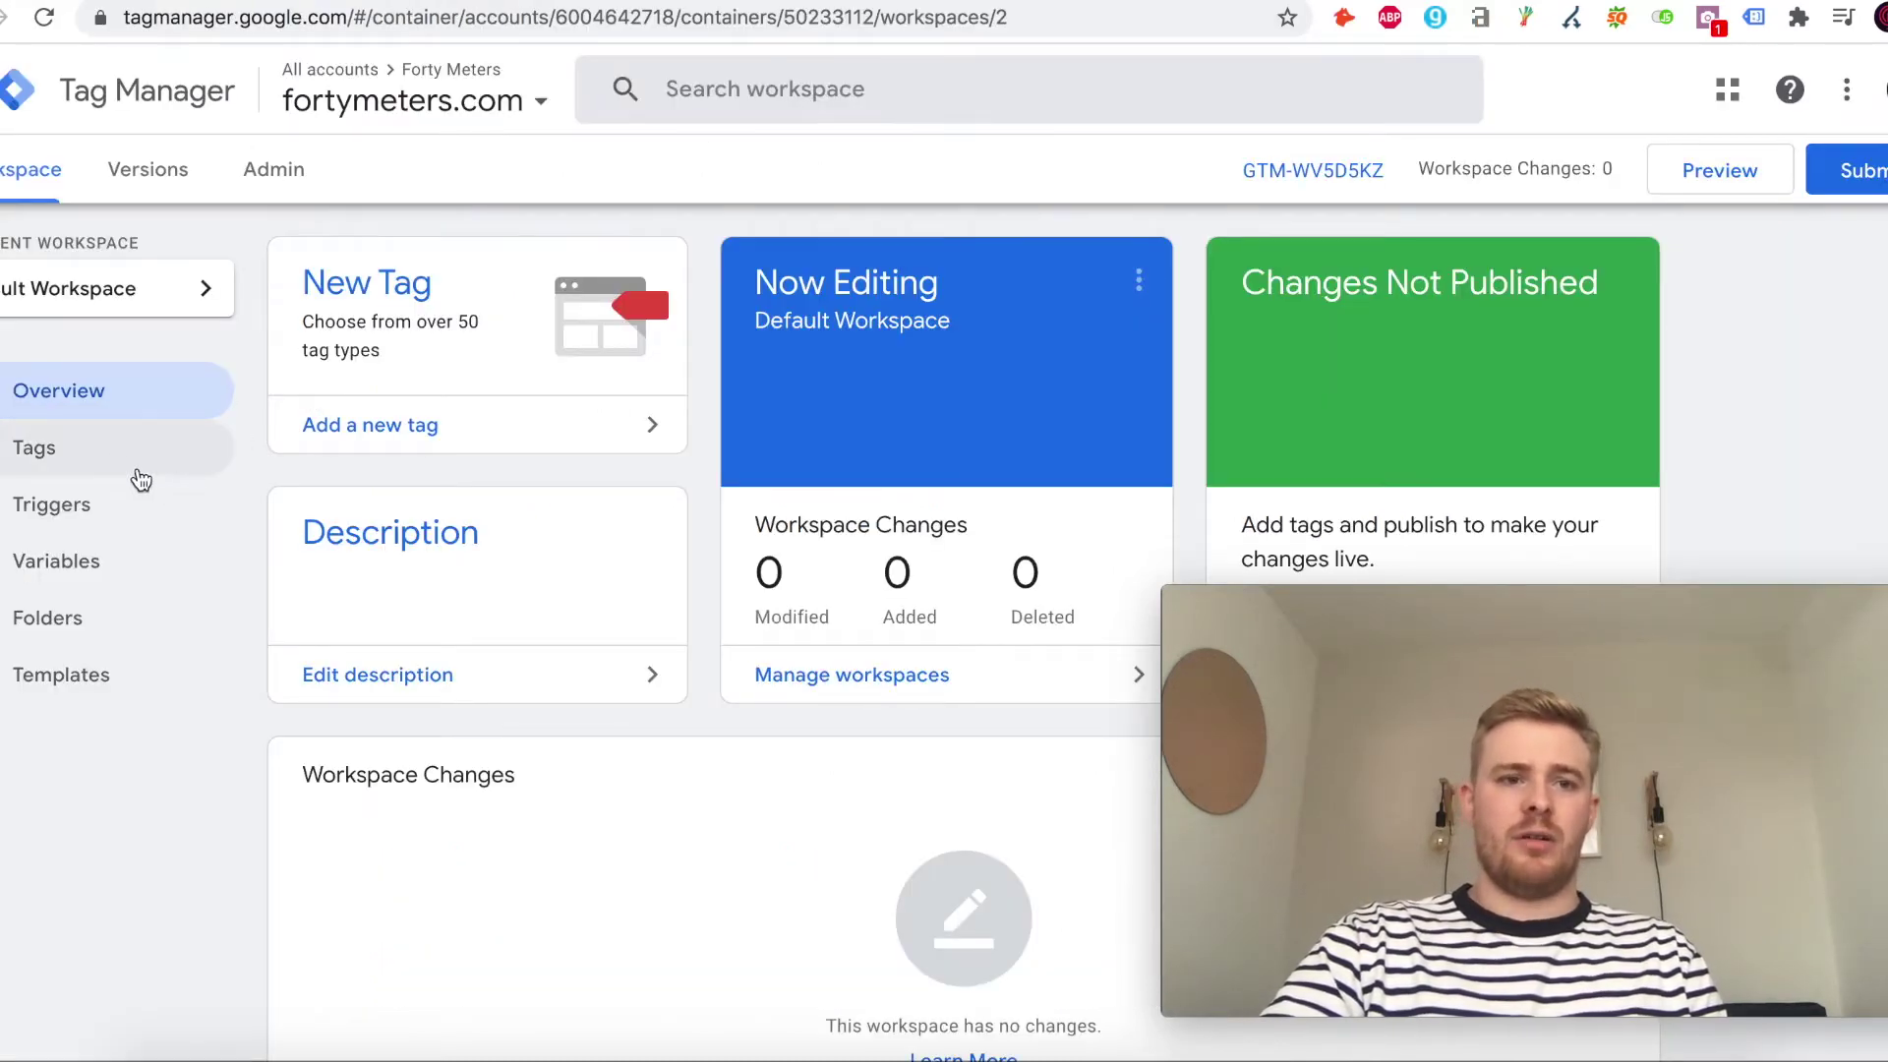
left_click(382, 429)
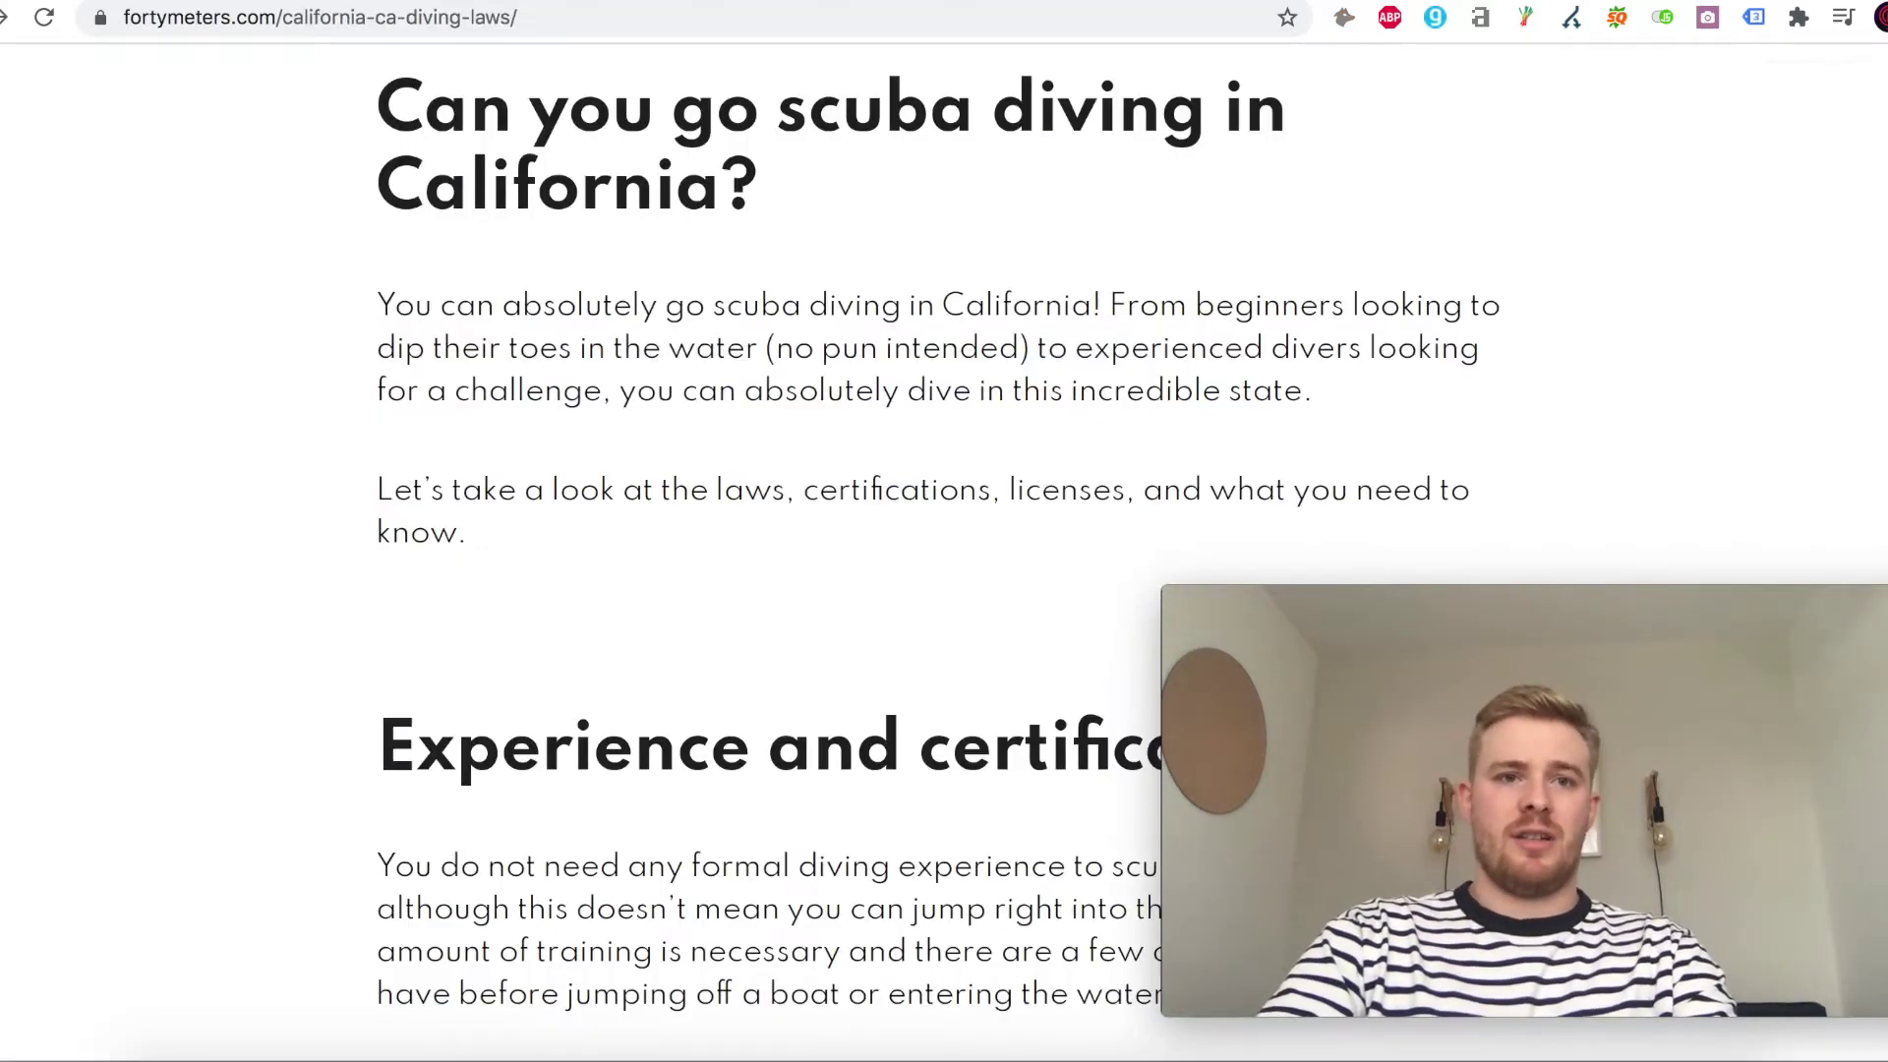
left_click(276, 22)
Name the tag 'FAQ Schema Tag - /california-ca-diving-laws/' using the copied page path.
left_click_drag(276, 22, 534, 27)
key("super+c")
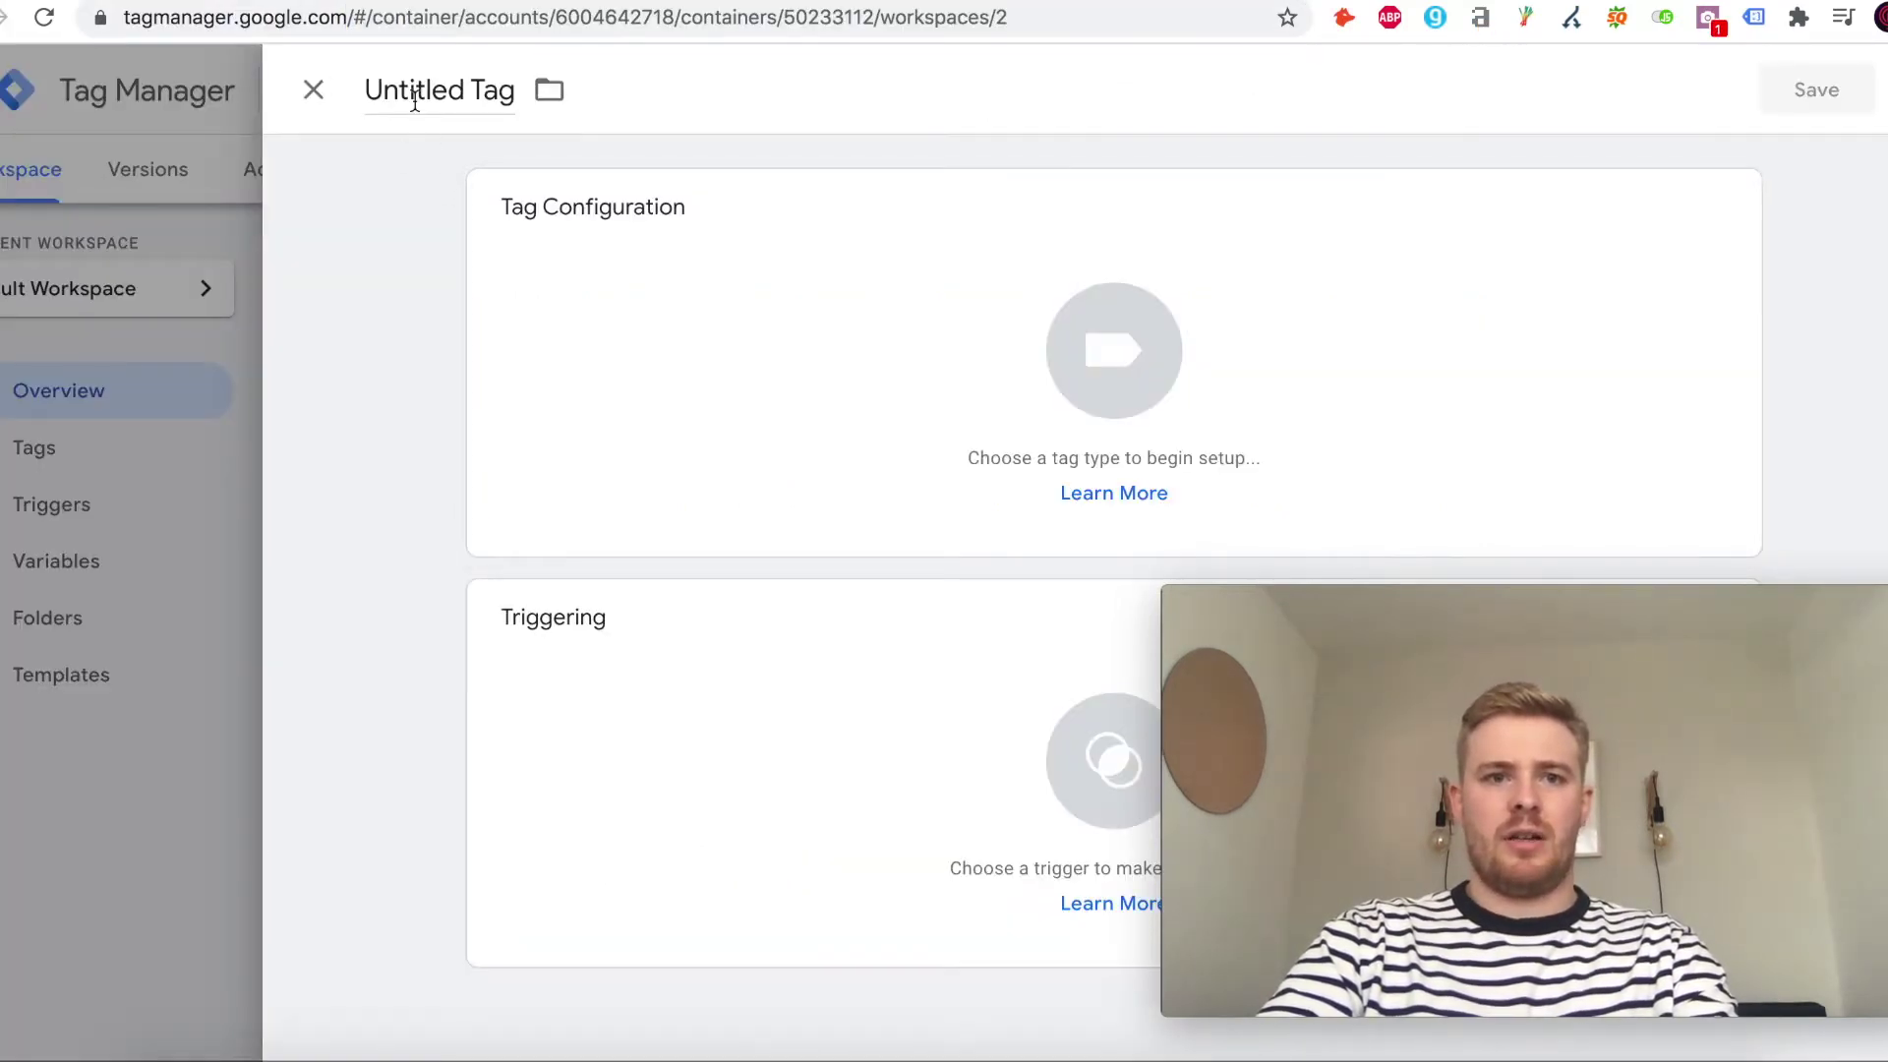
double_click(414, 102)
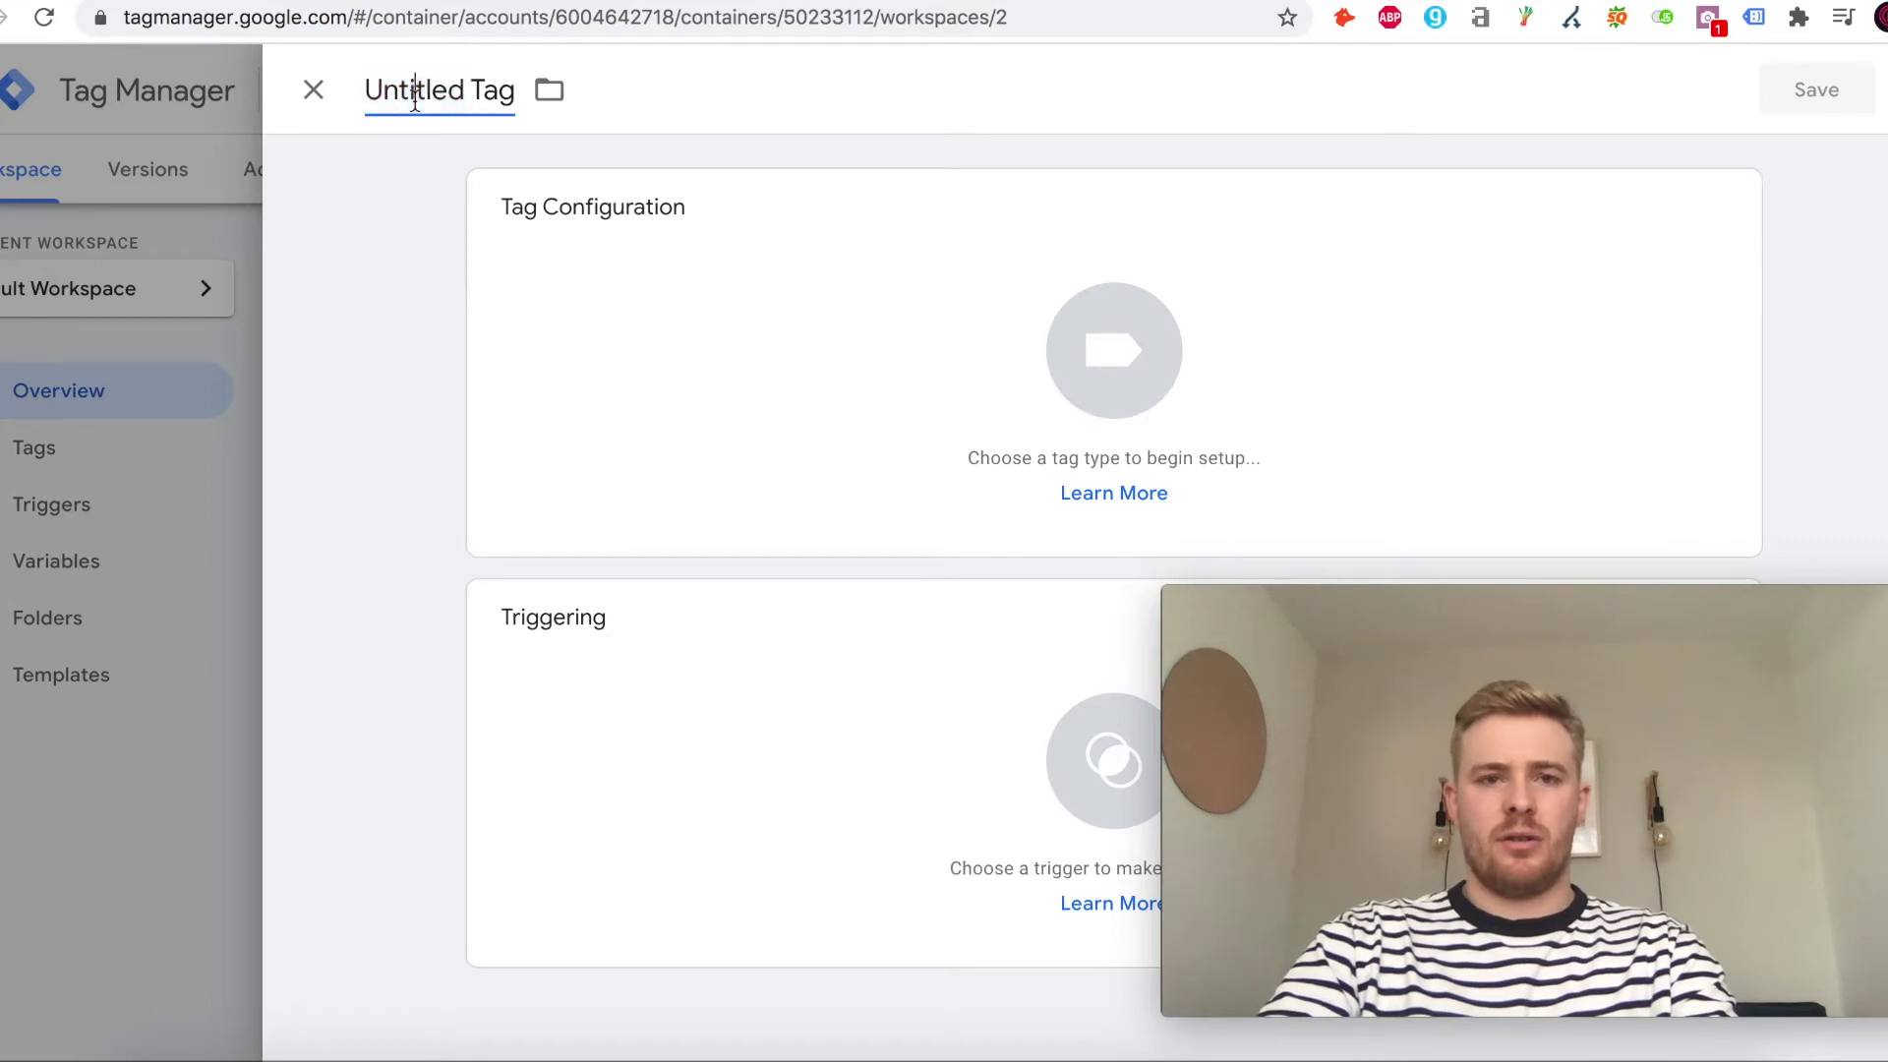
triple_click(414, 102)
type("FAQ ")
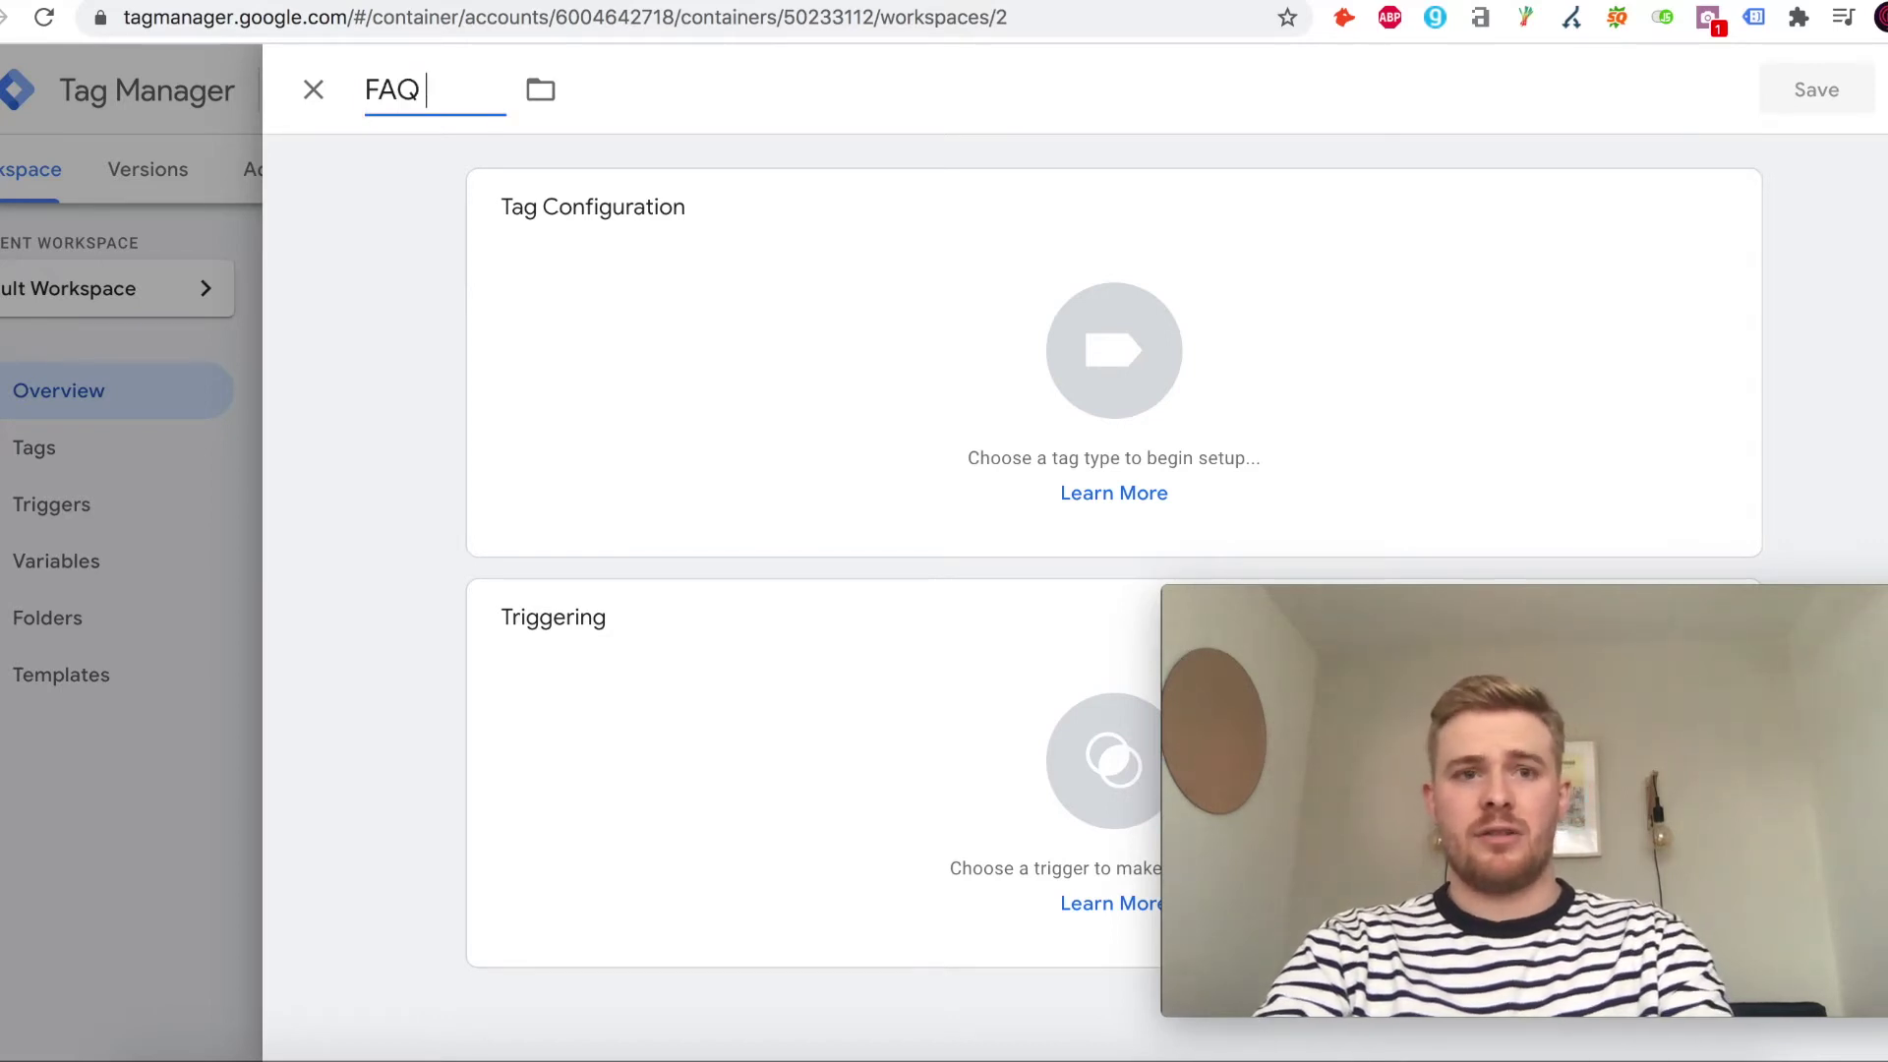
type("Schema Tag -")
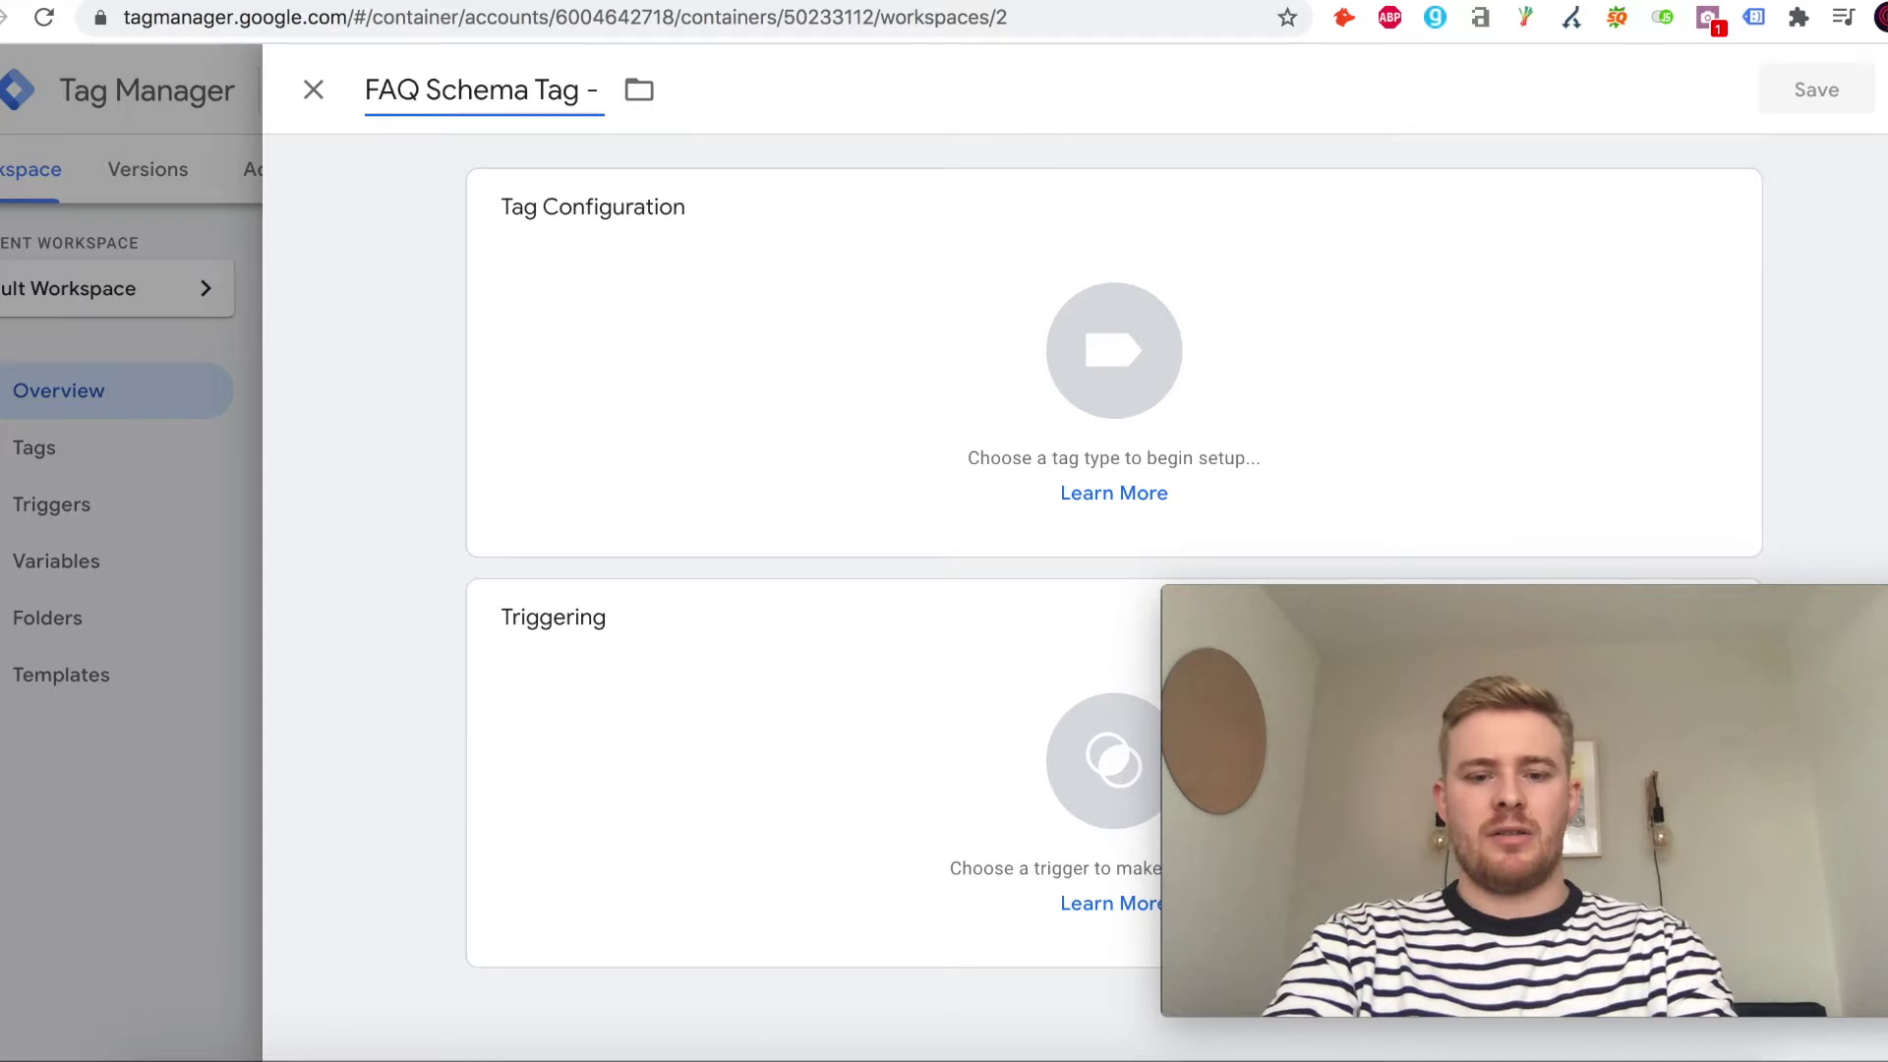
key("super+v")
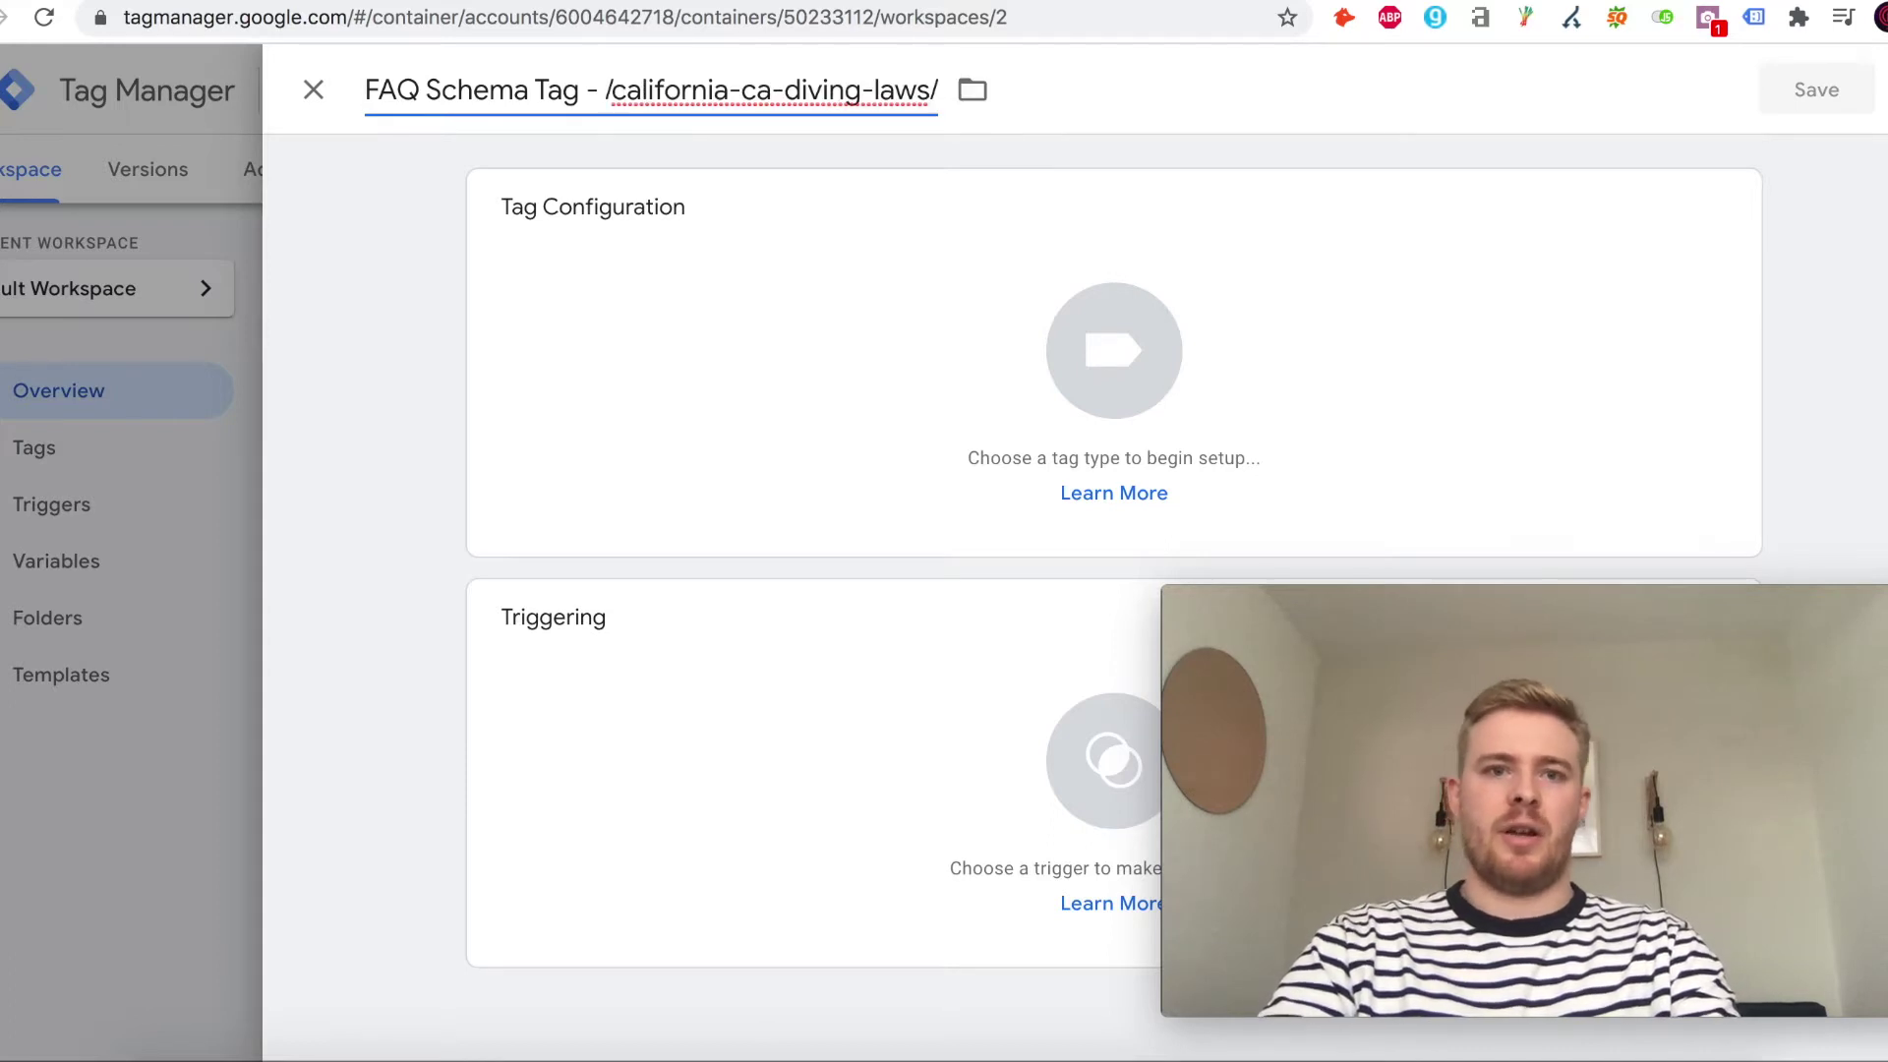
Set the tag type to Custom HTML.
left_click(678, 356)
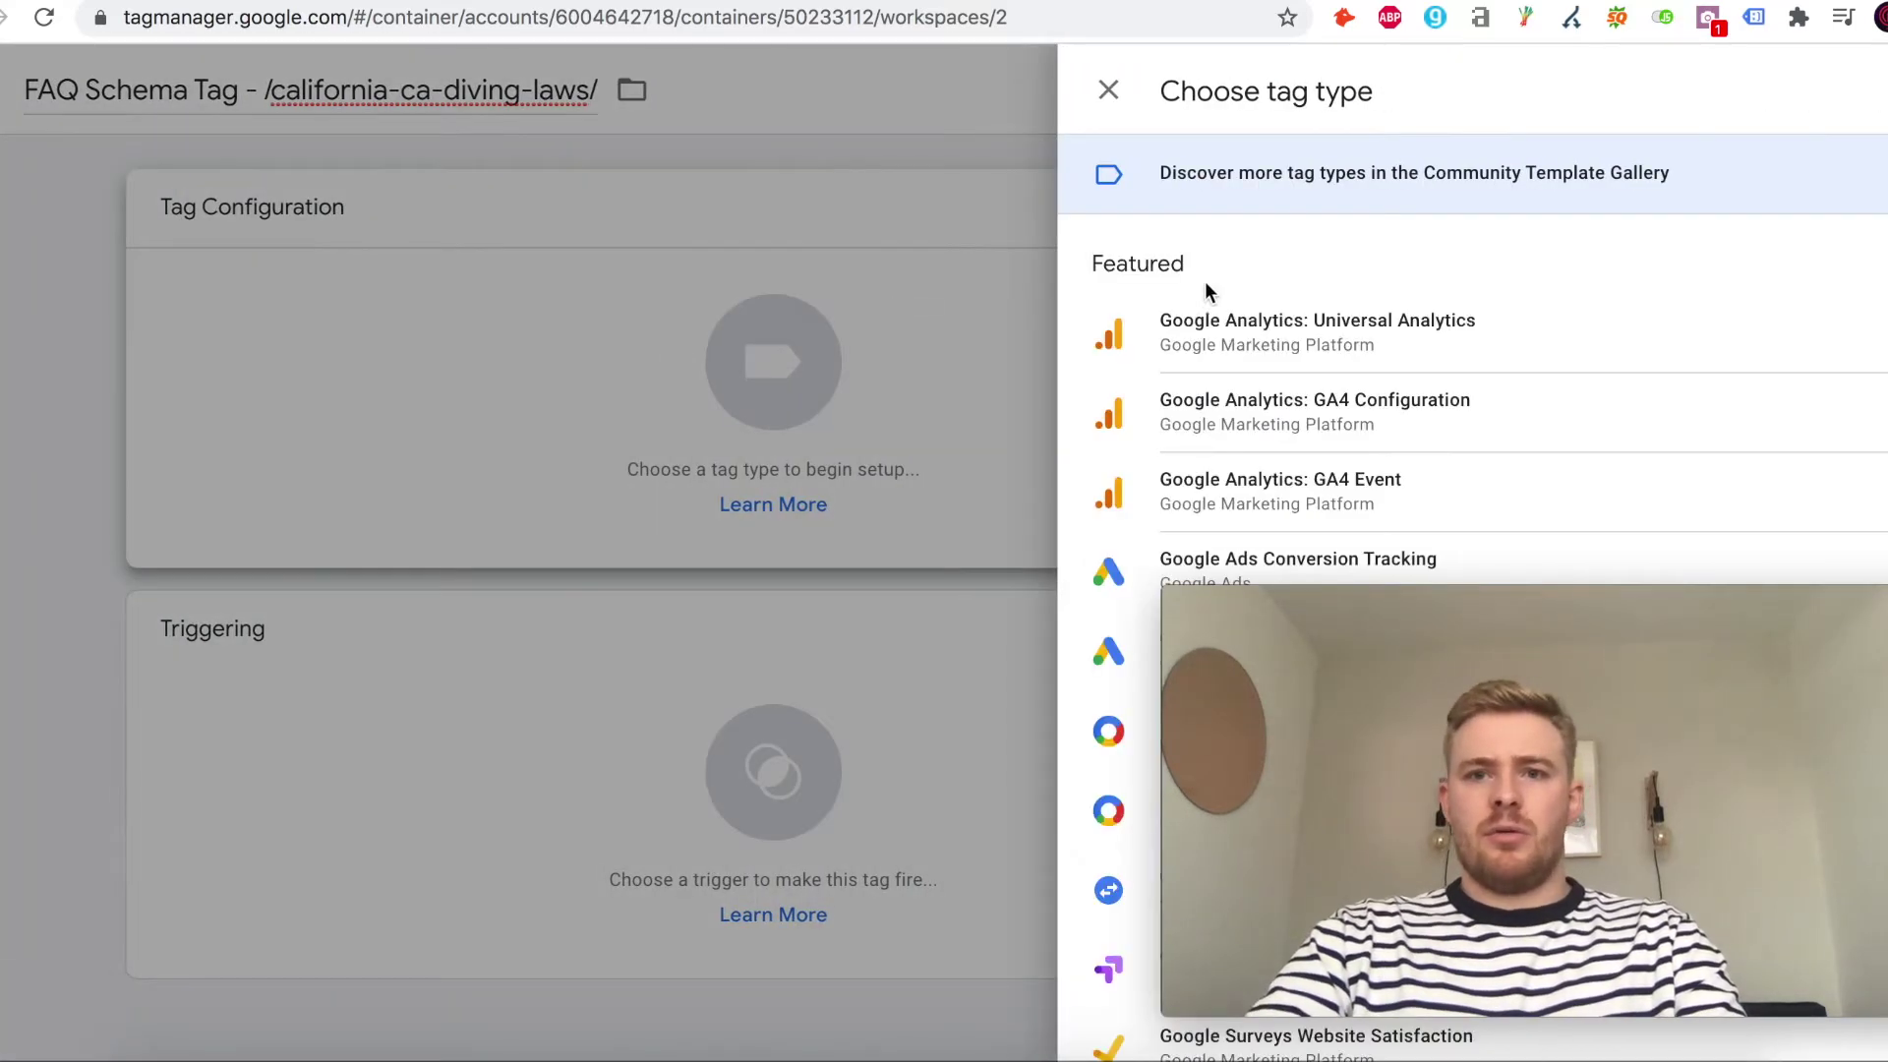
scroll(1319, 425, "down", 2)
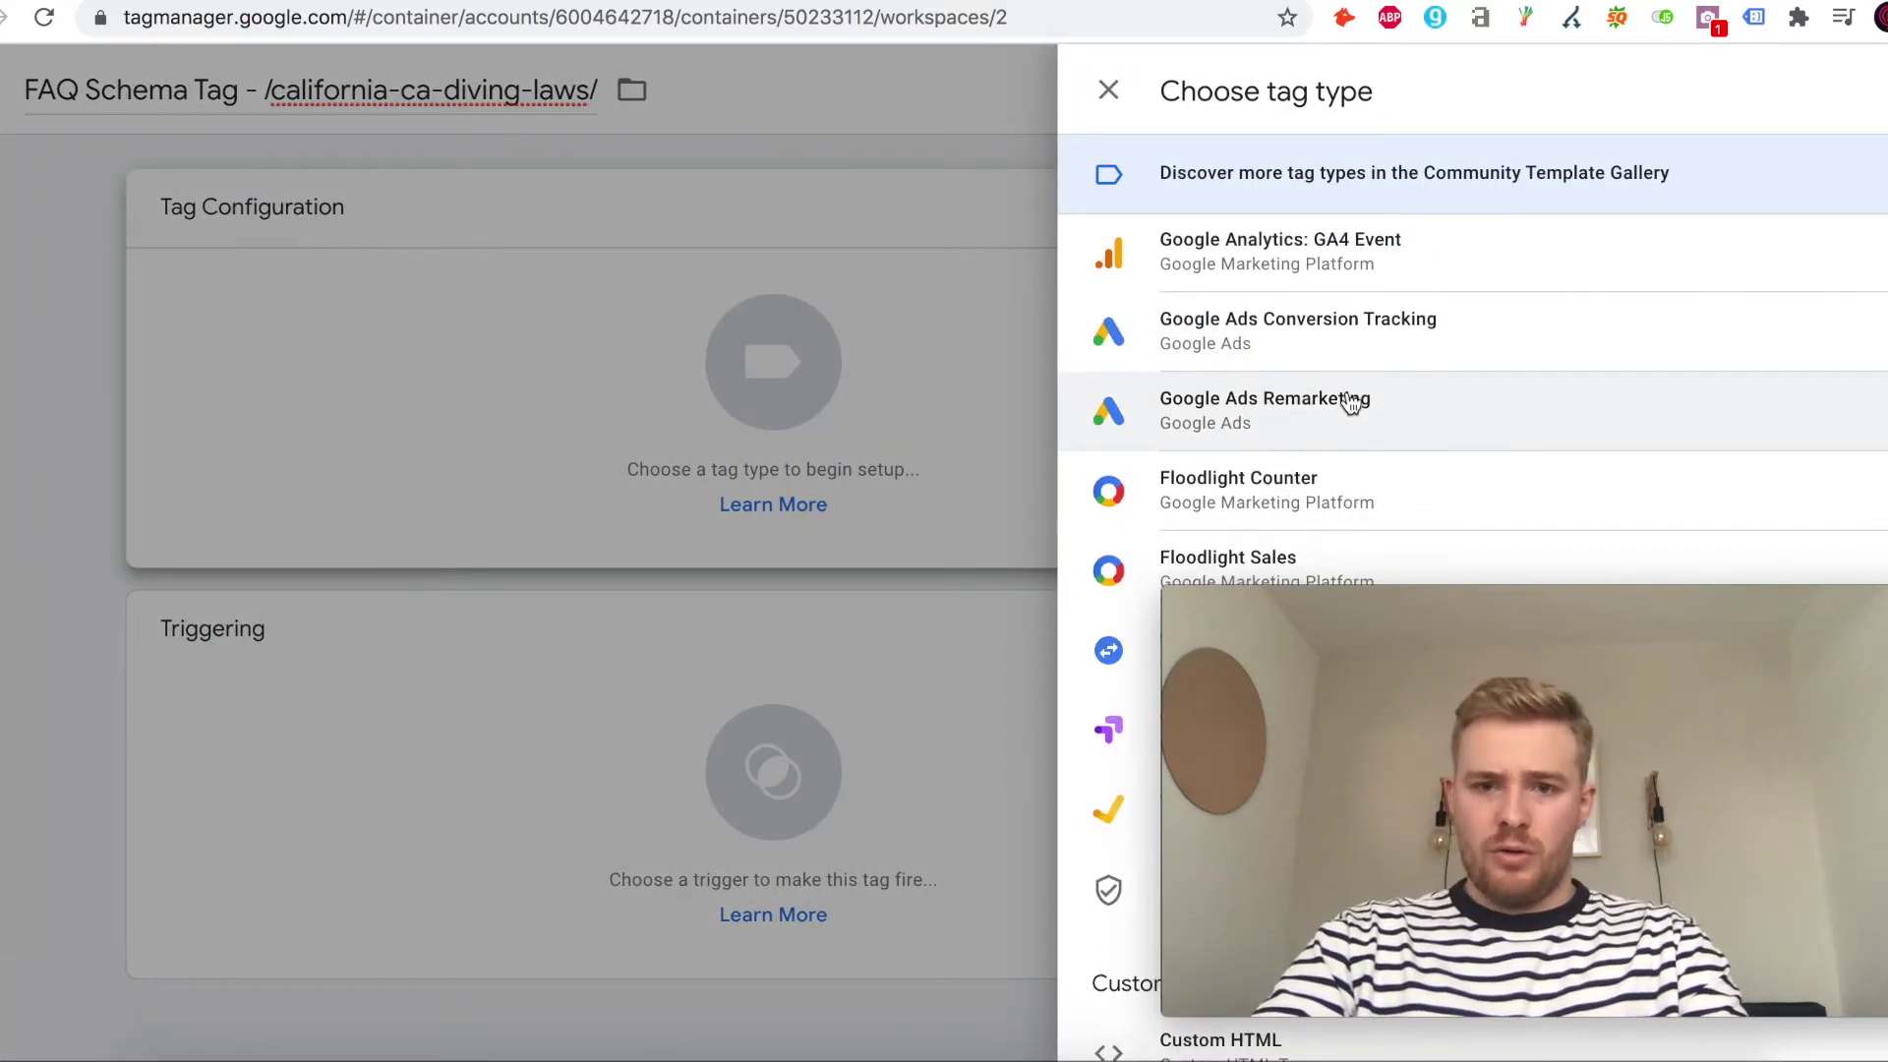
scroll(1348, 401, "down", 3)
scroll(1351, 403, "down", 1)
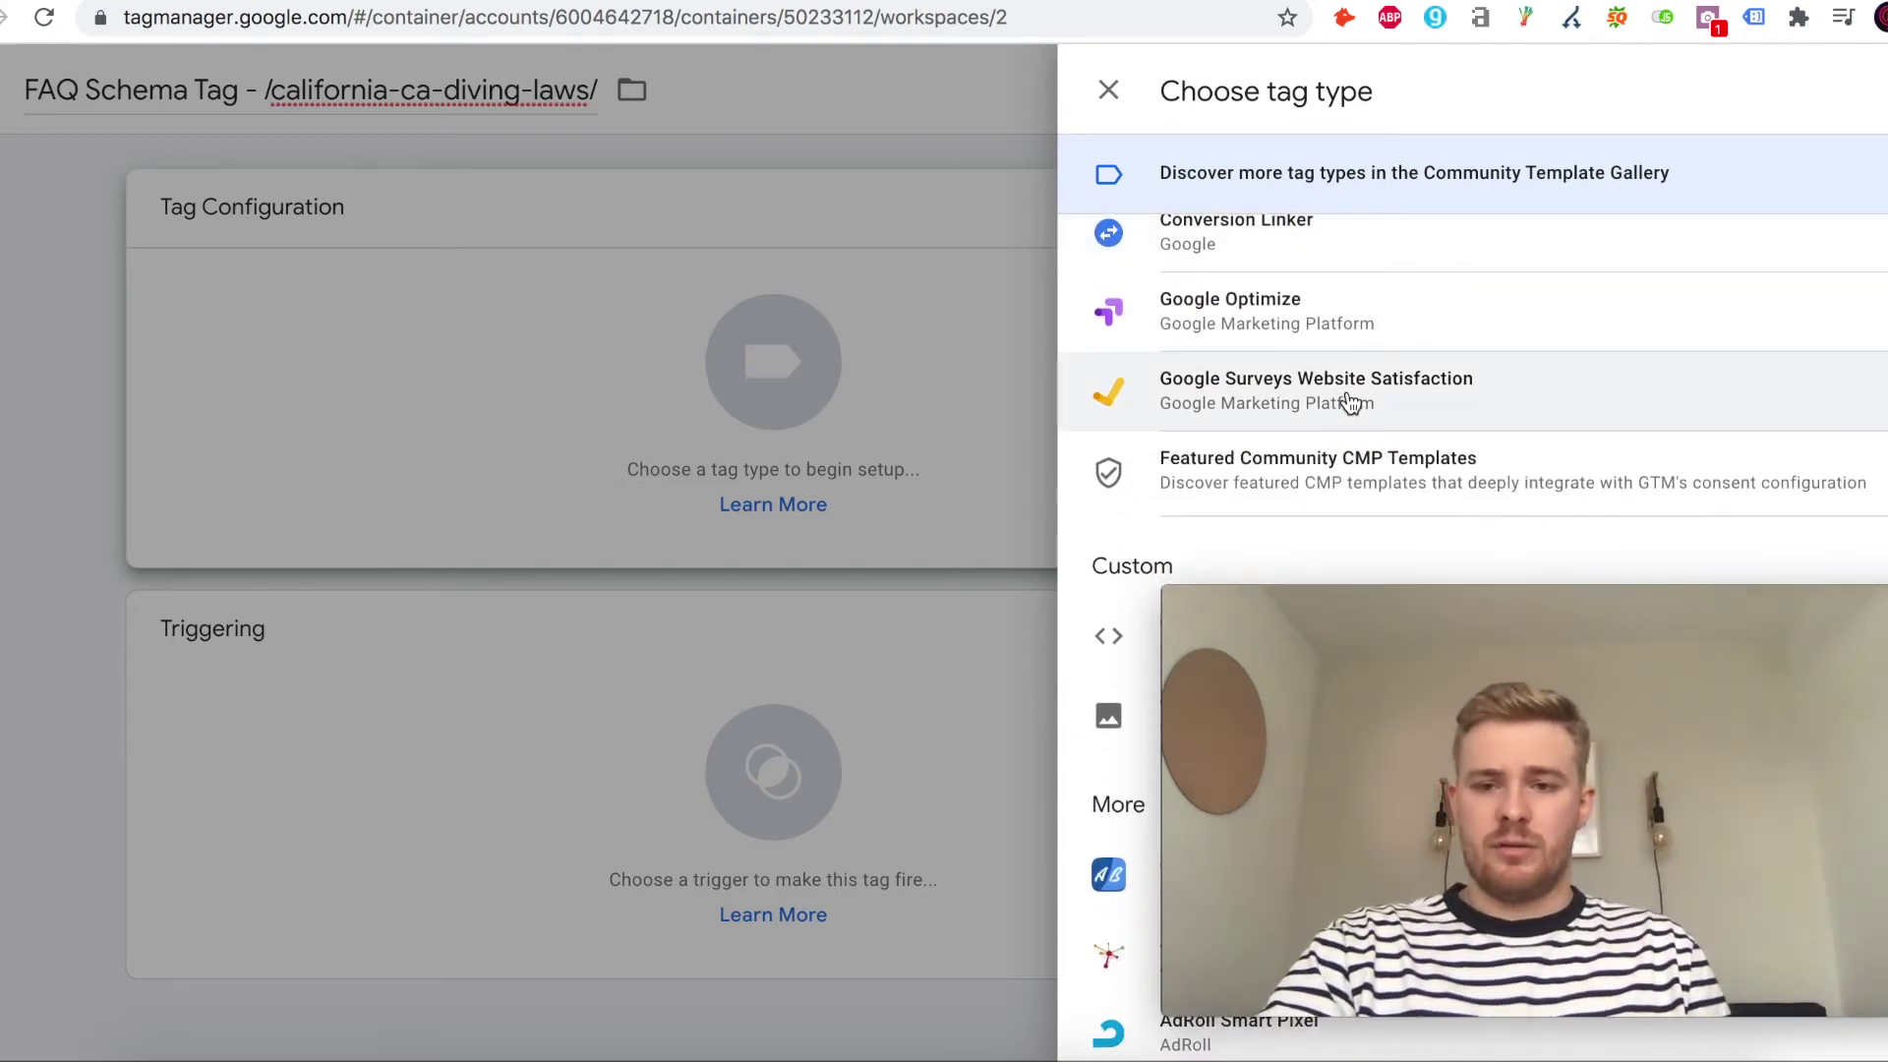
scroll(1350, 403, "down", 2)
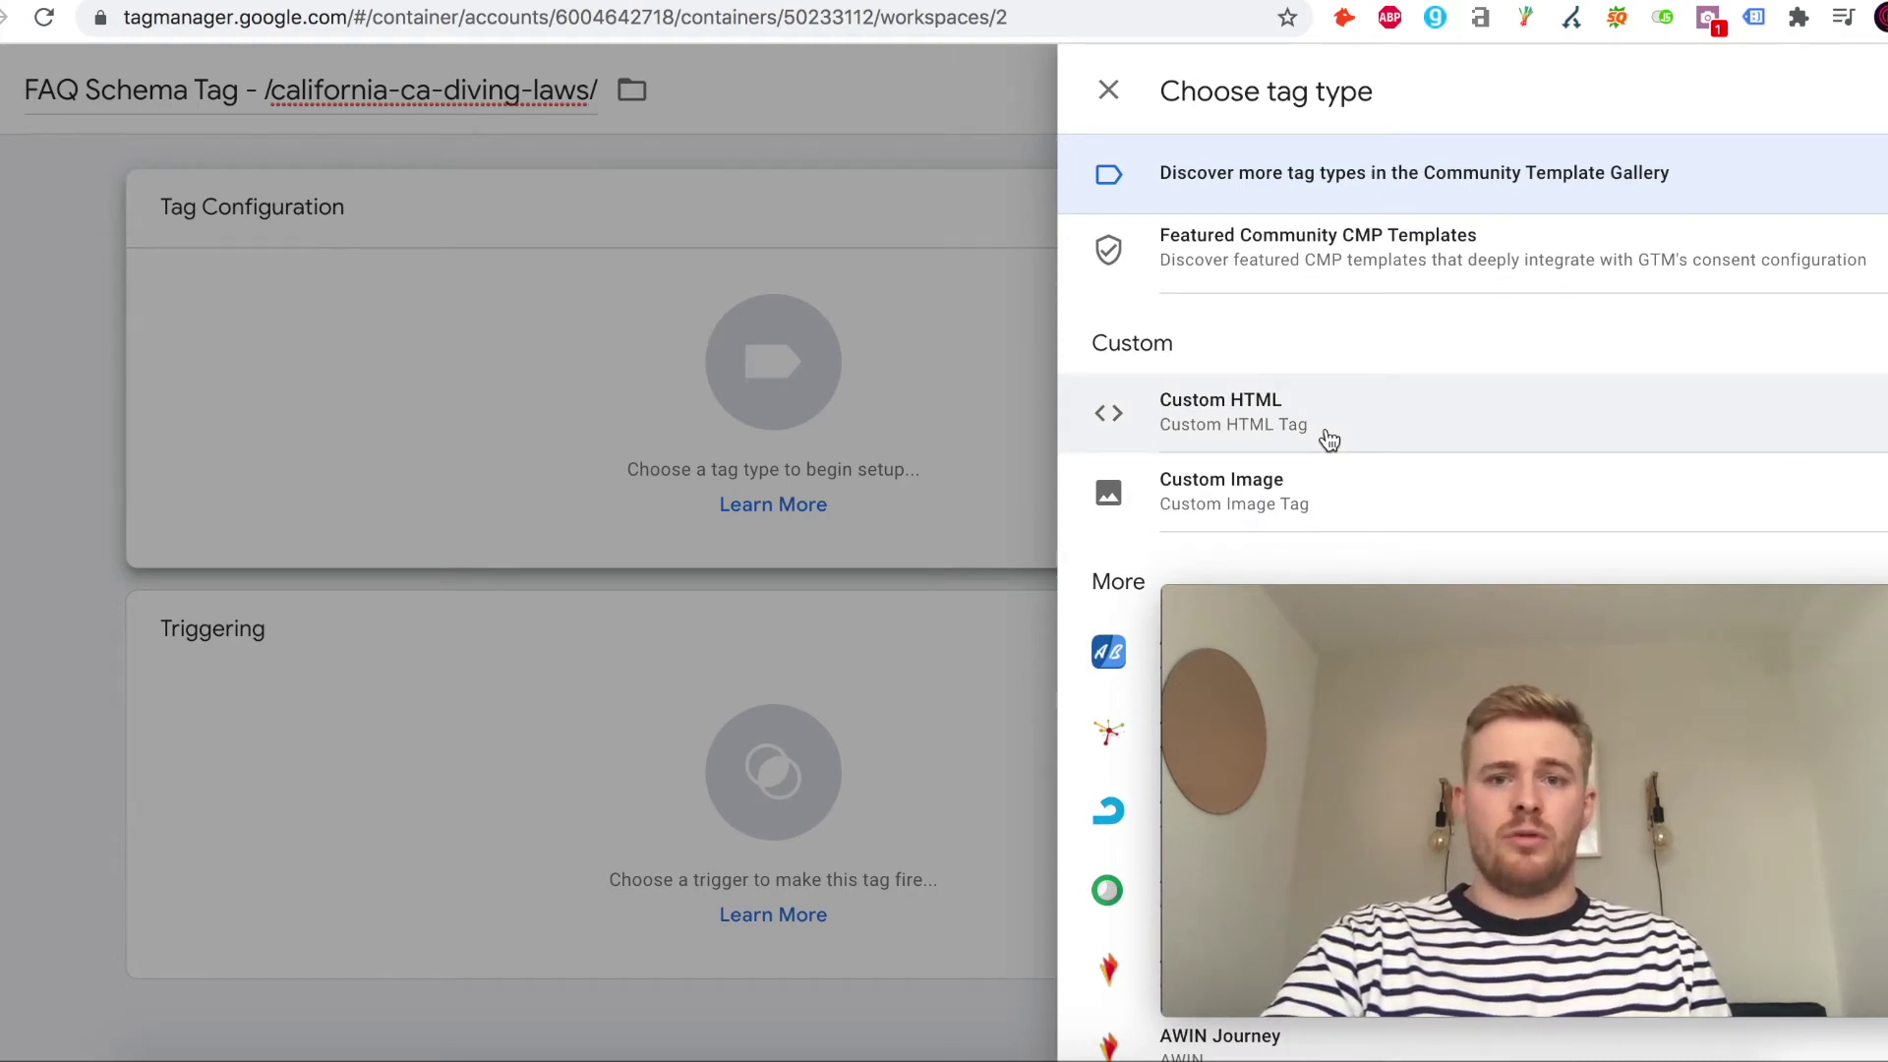
left_click(1329, 440)
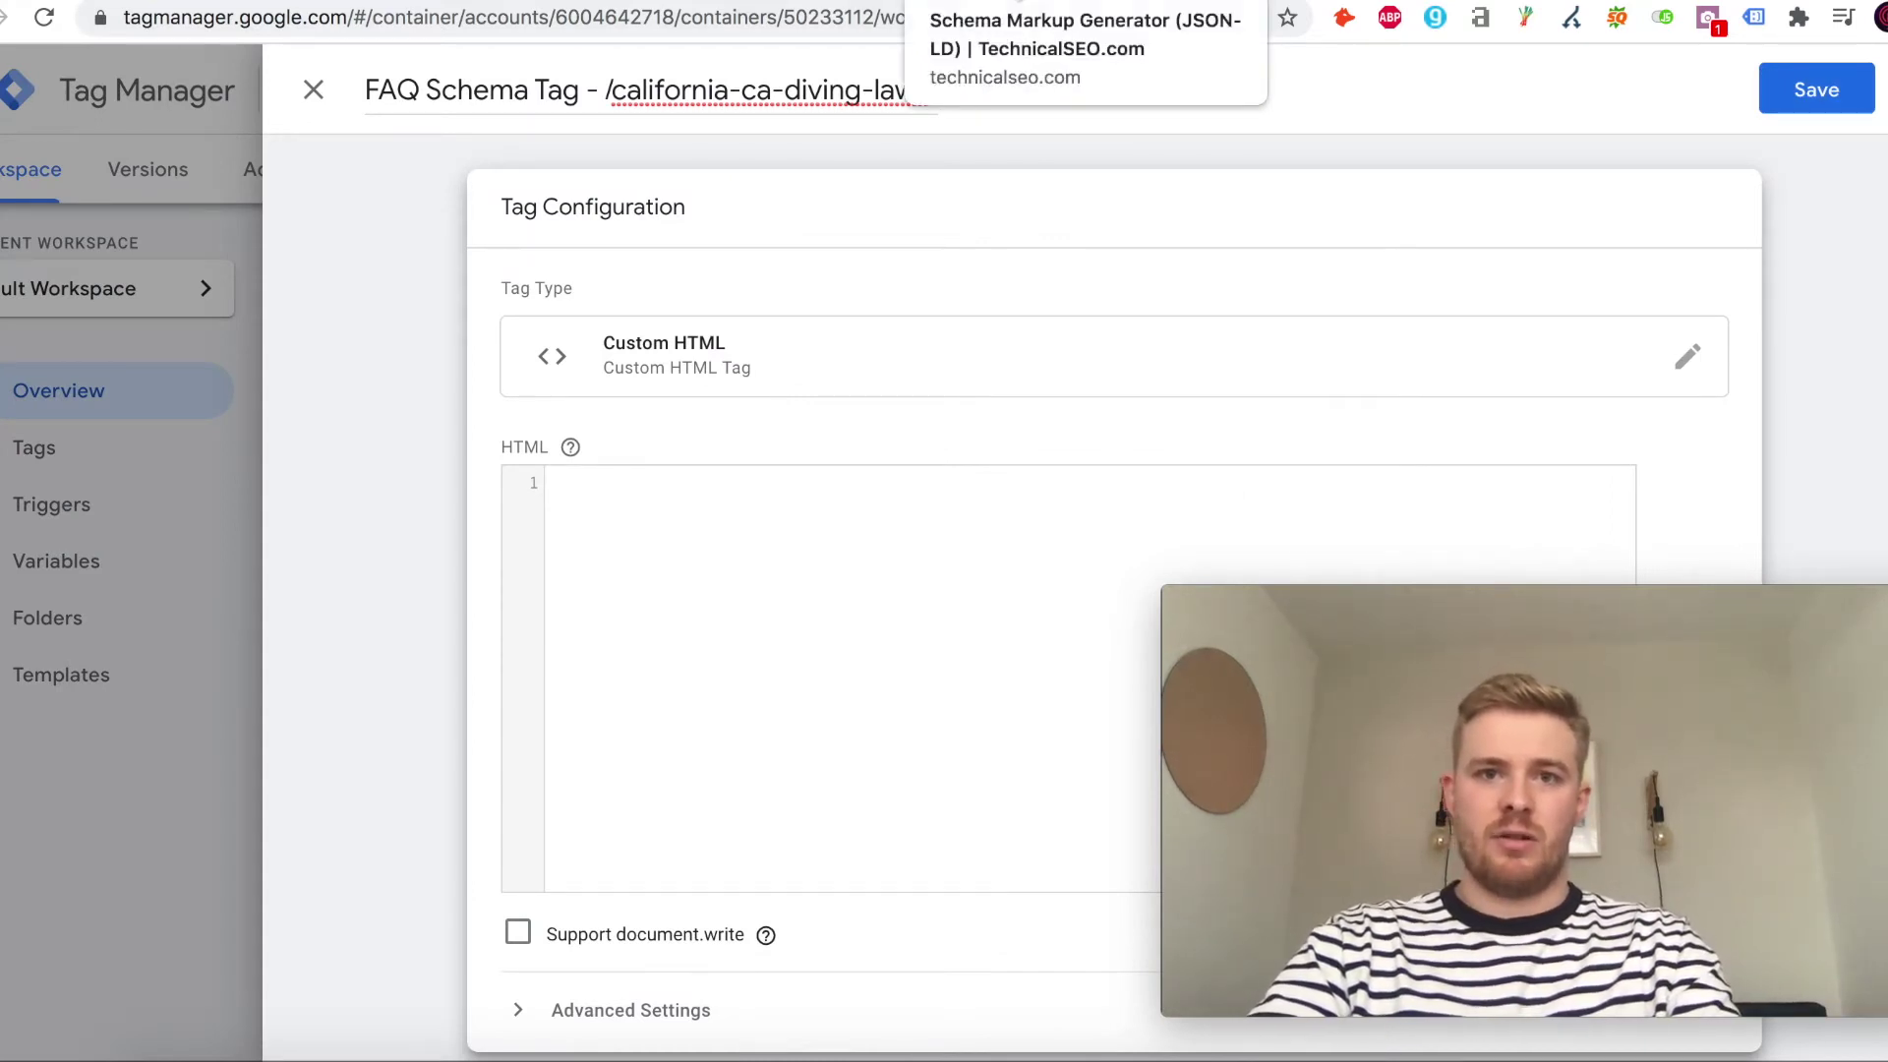
Choose the FAQ Page schema type in the Schema Markup Generator.
left_click(1013, 2)
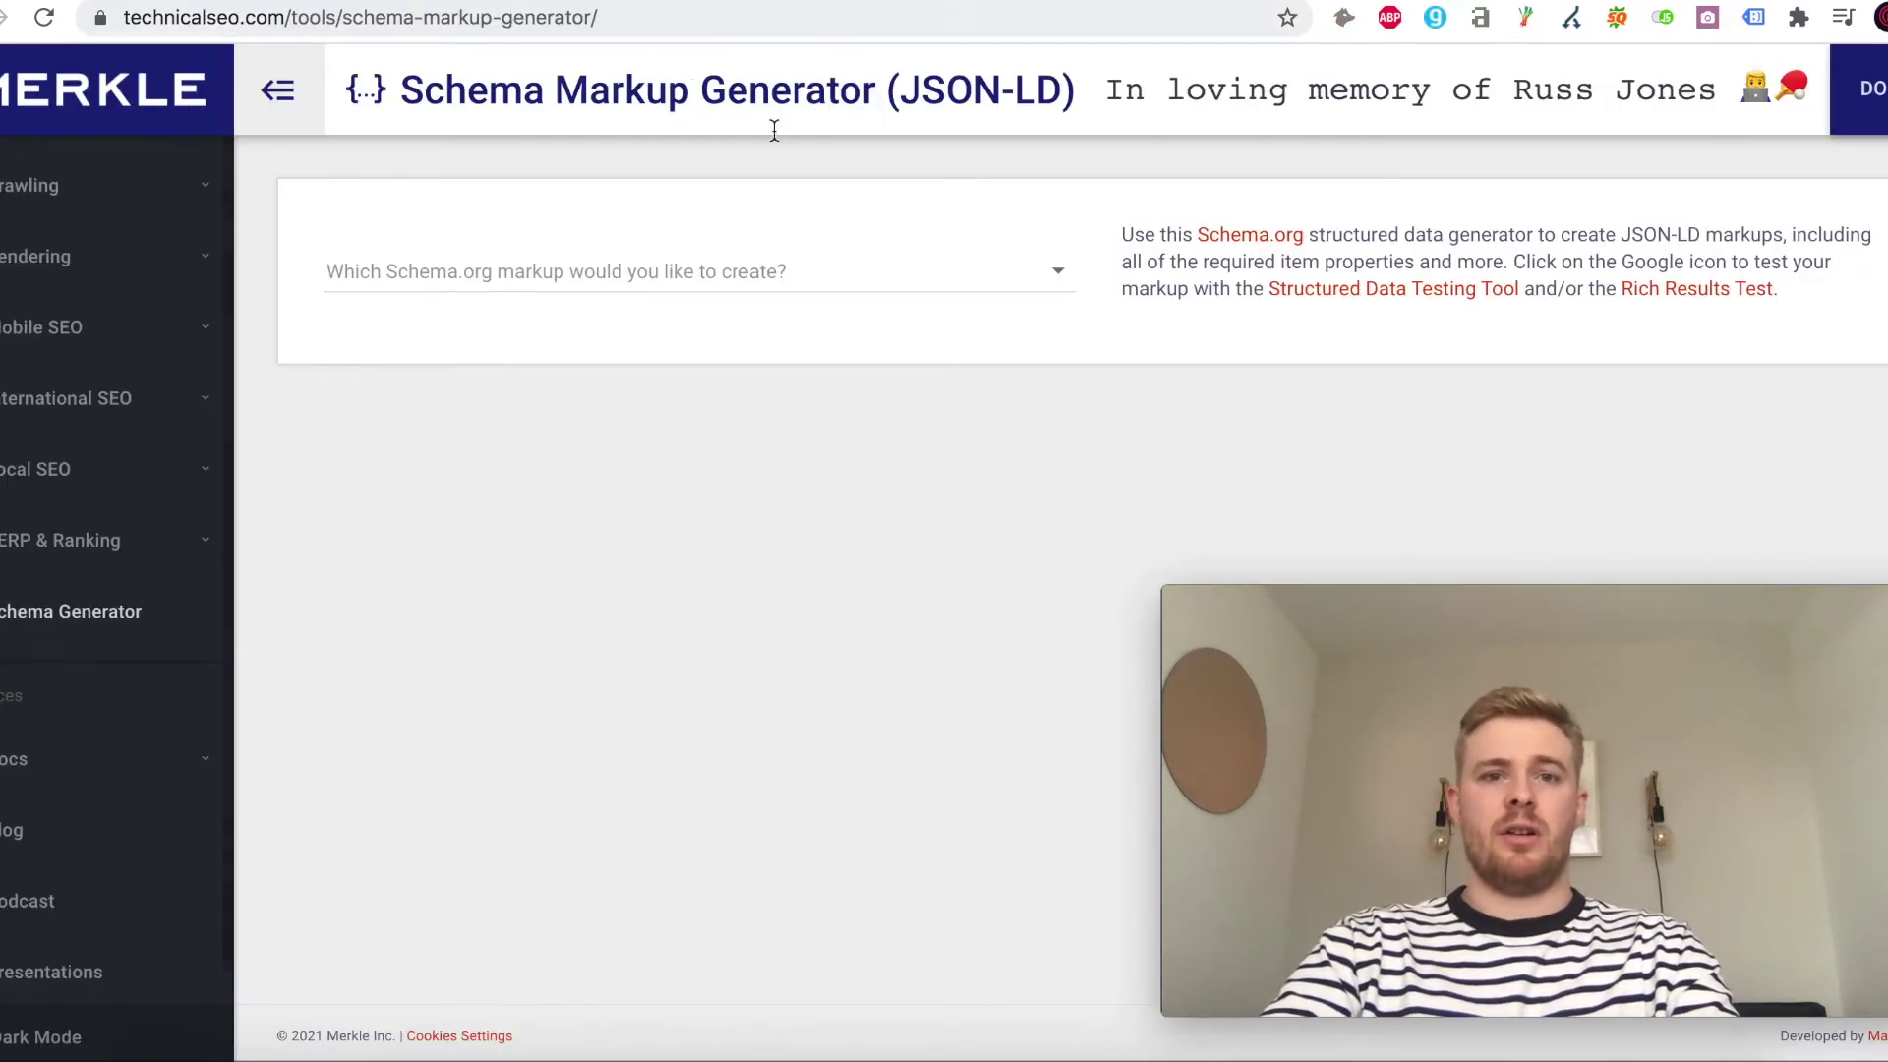
left_click(627, 266)
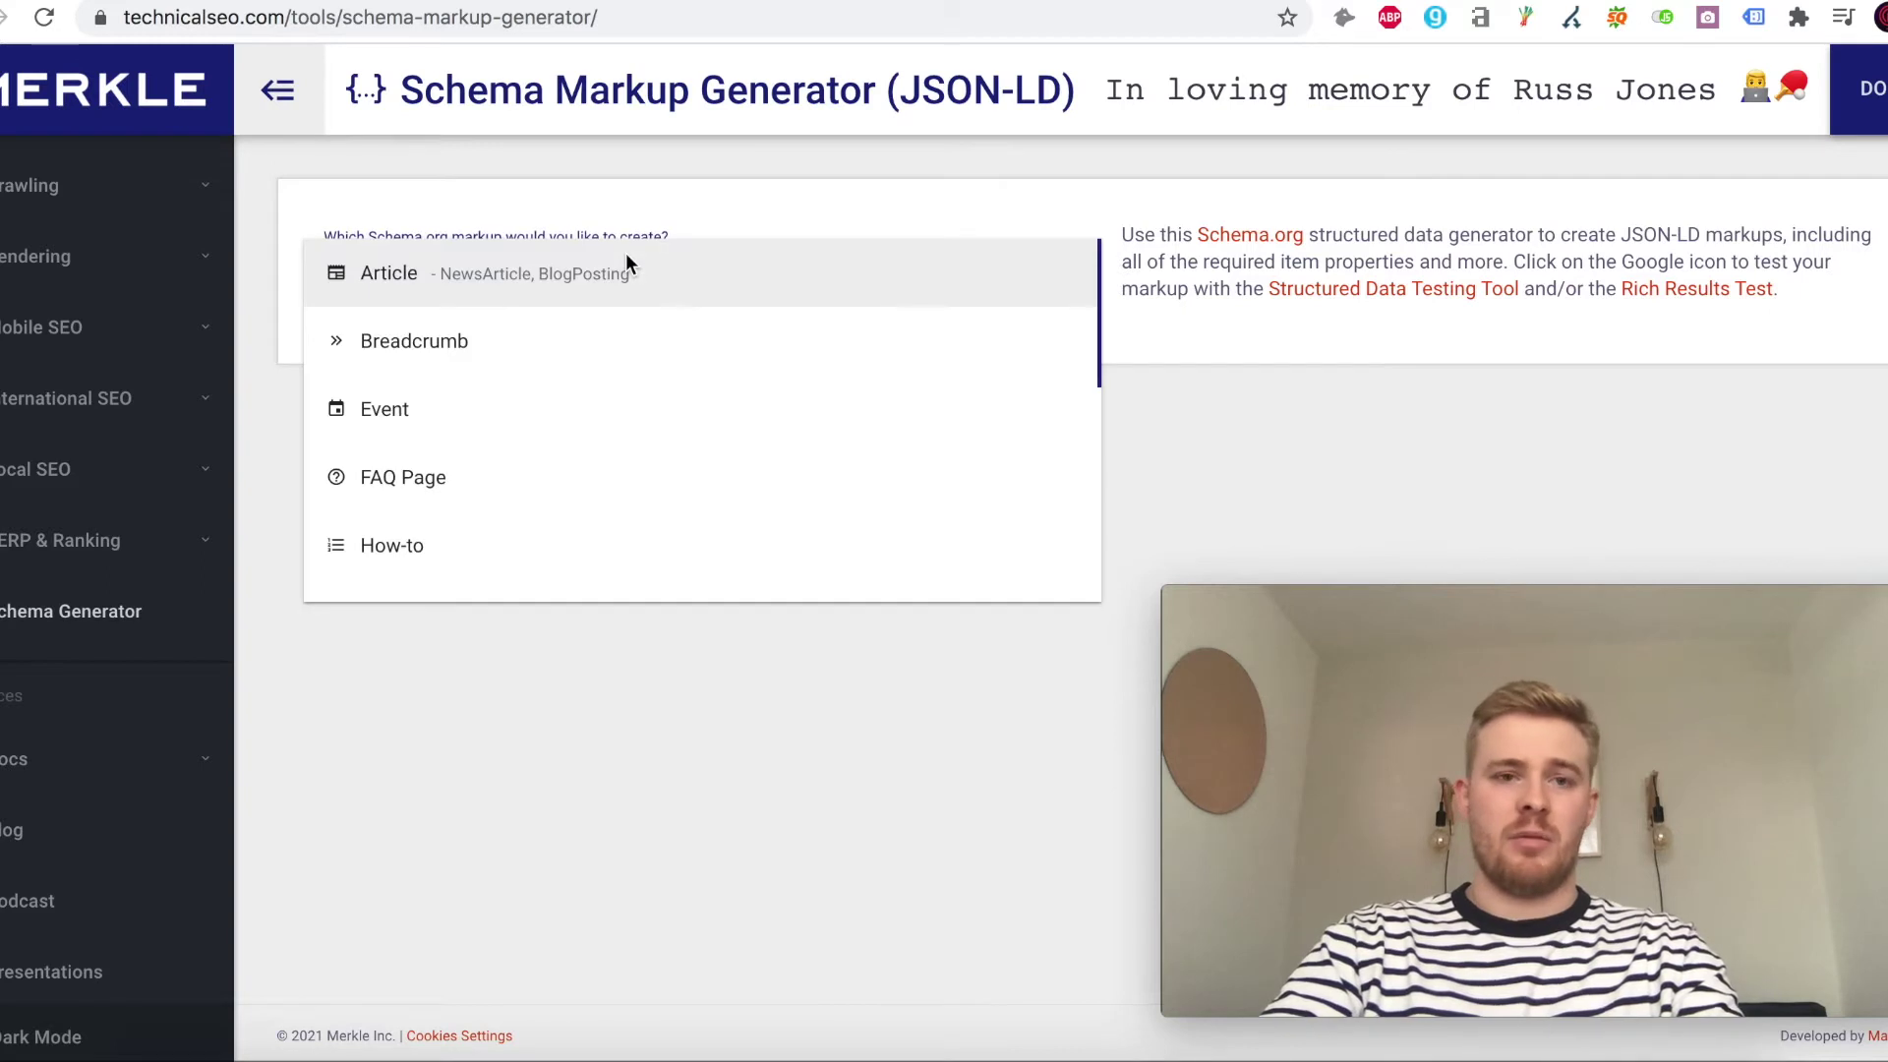
scroll(535, 464, "down", 2)
scroll(556, 385, "up", 1)
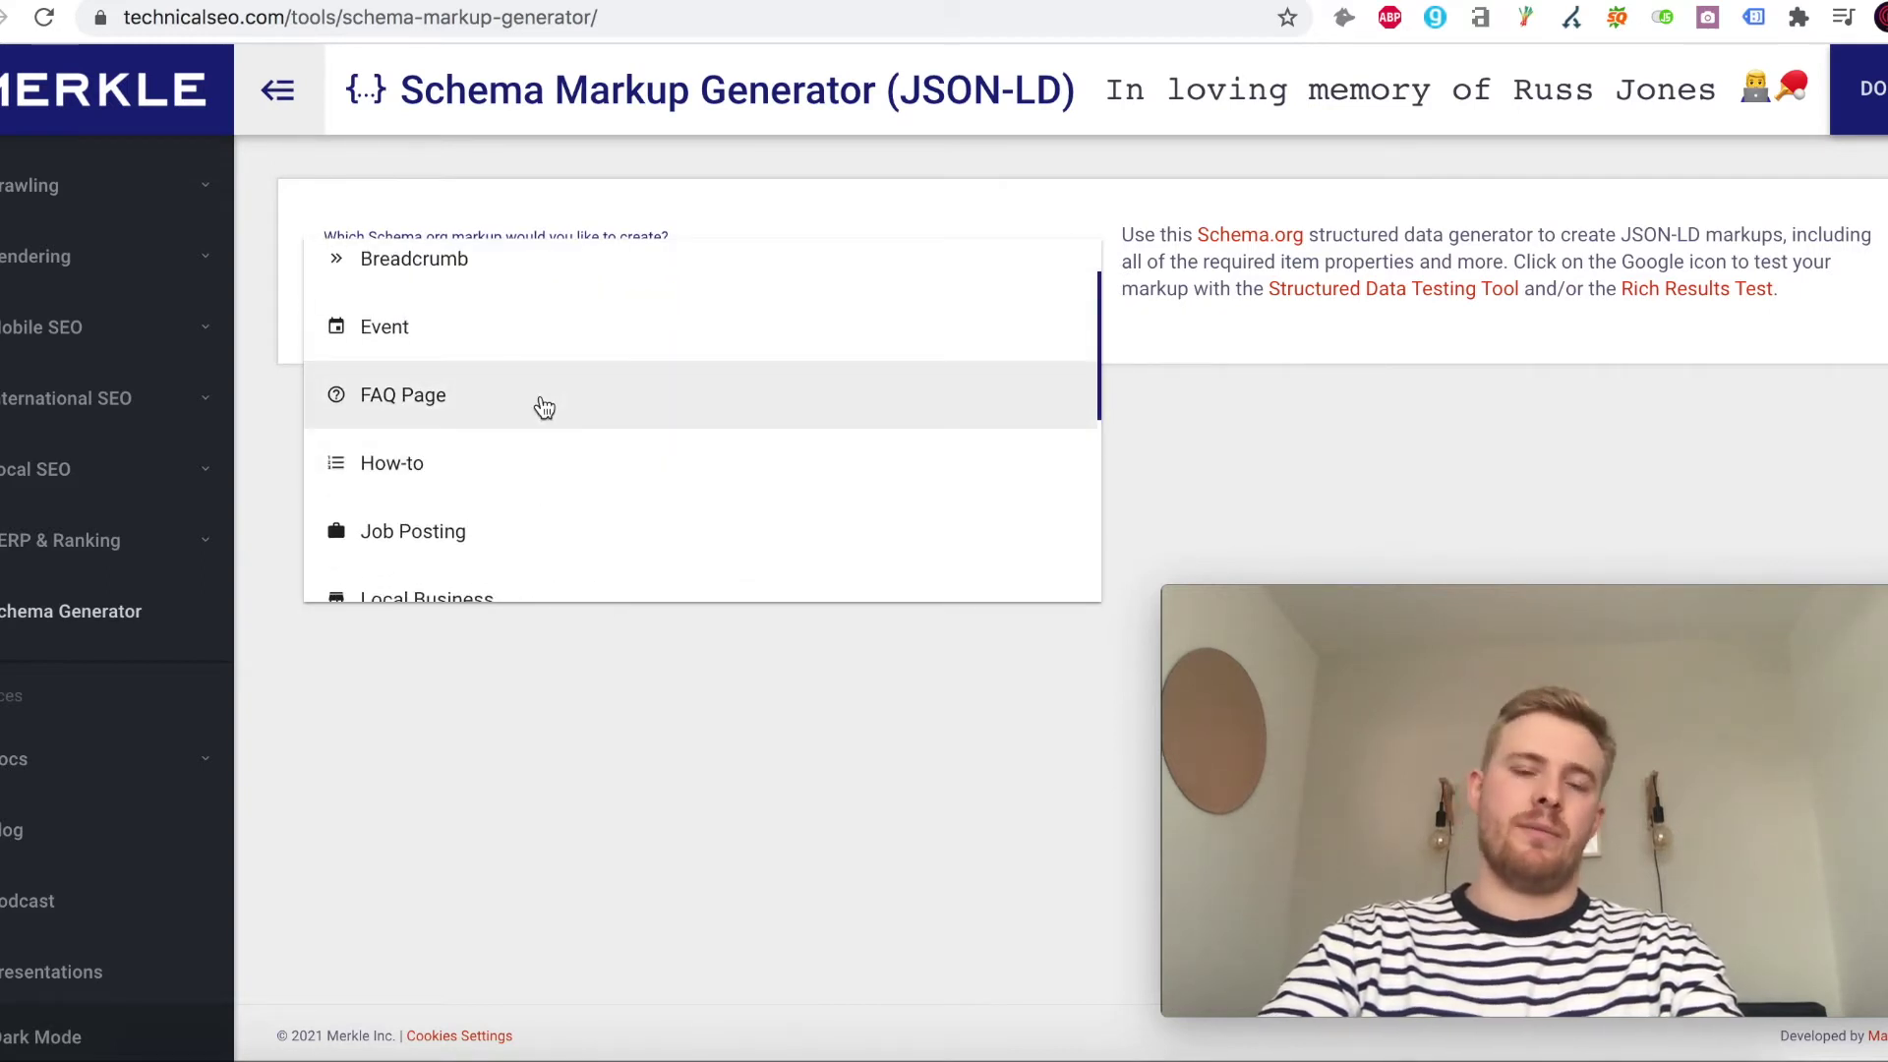
left_click(542, 405)
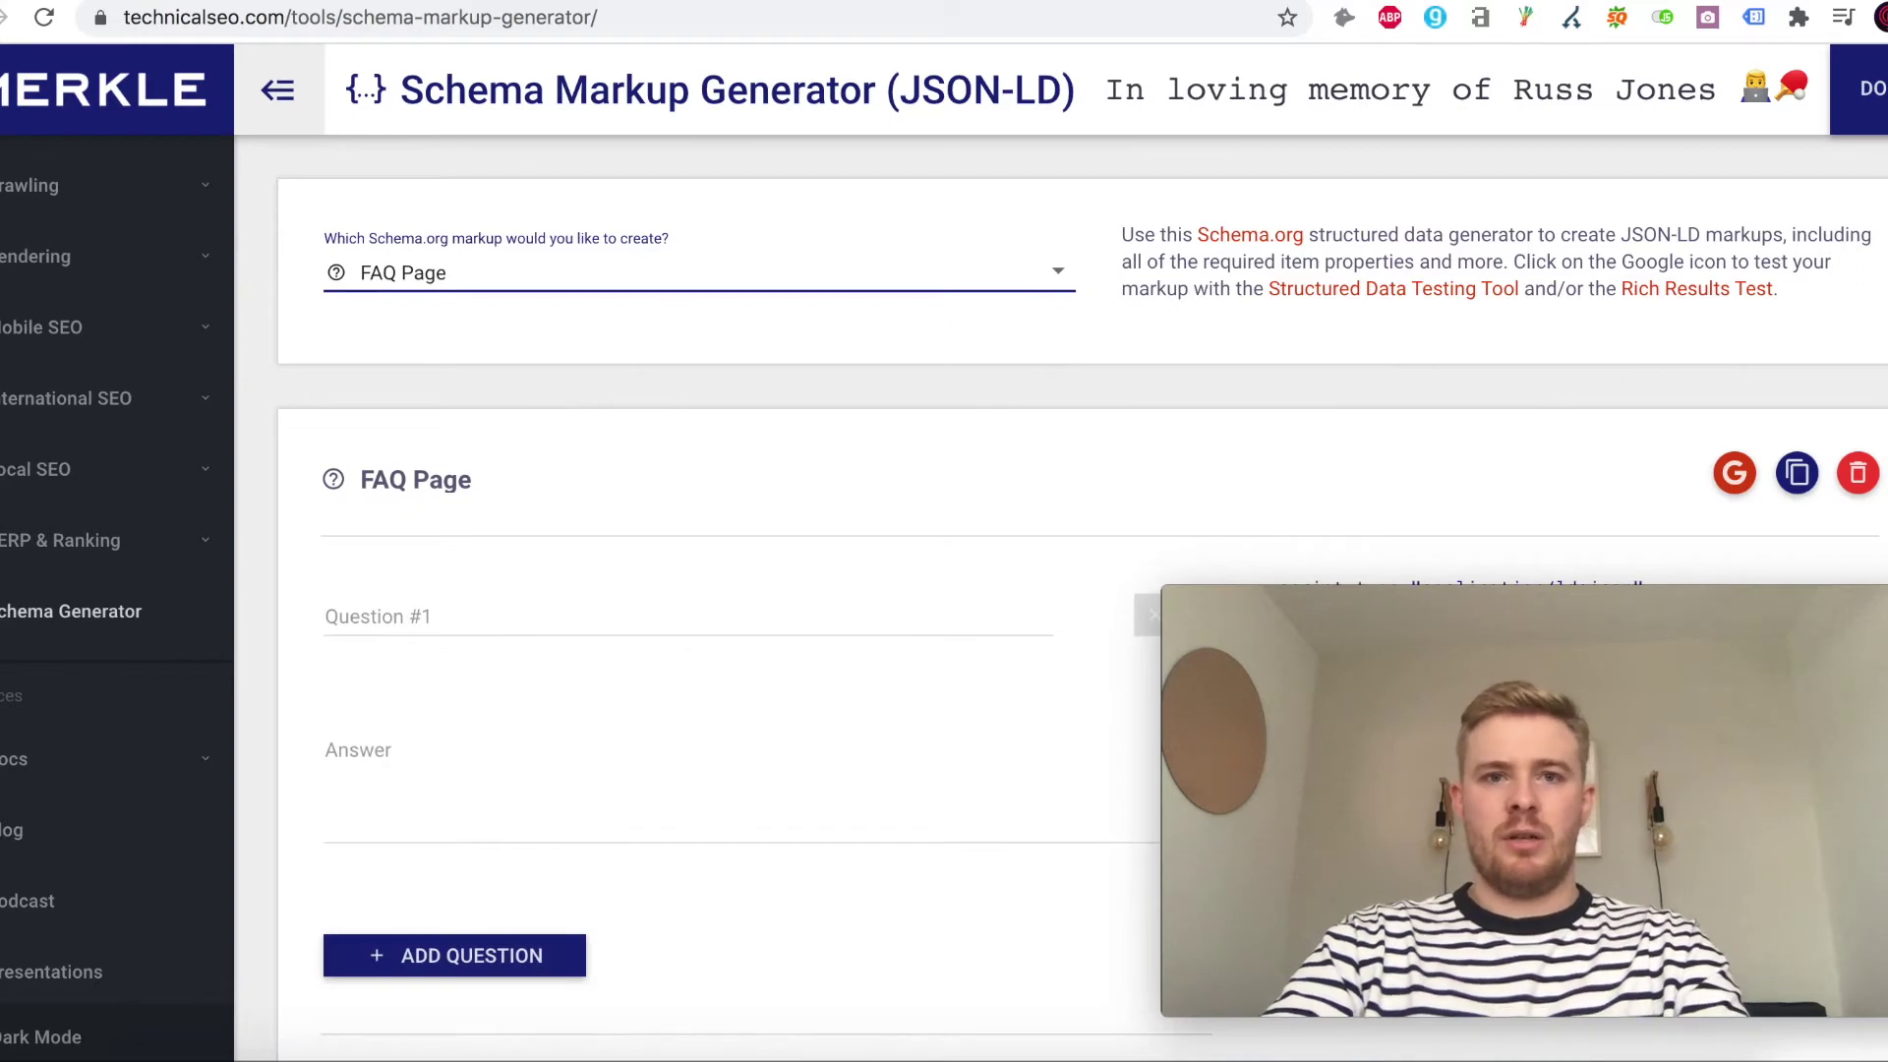
Enter the article heading 'Can you go scuba diving in California?' as Question #1.
key("ctrl+Tab")
left_click_drag(786, 210, 393, 113)
key("ctrl+c")
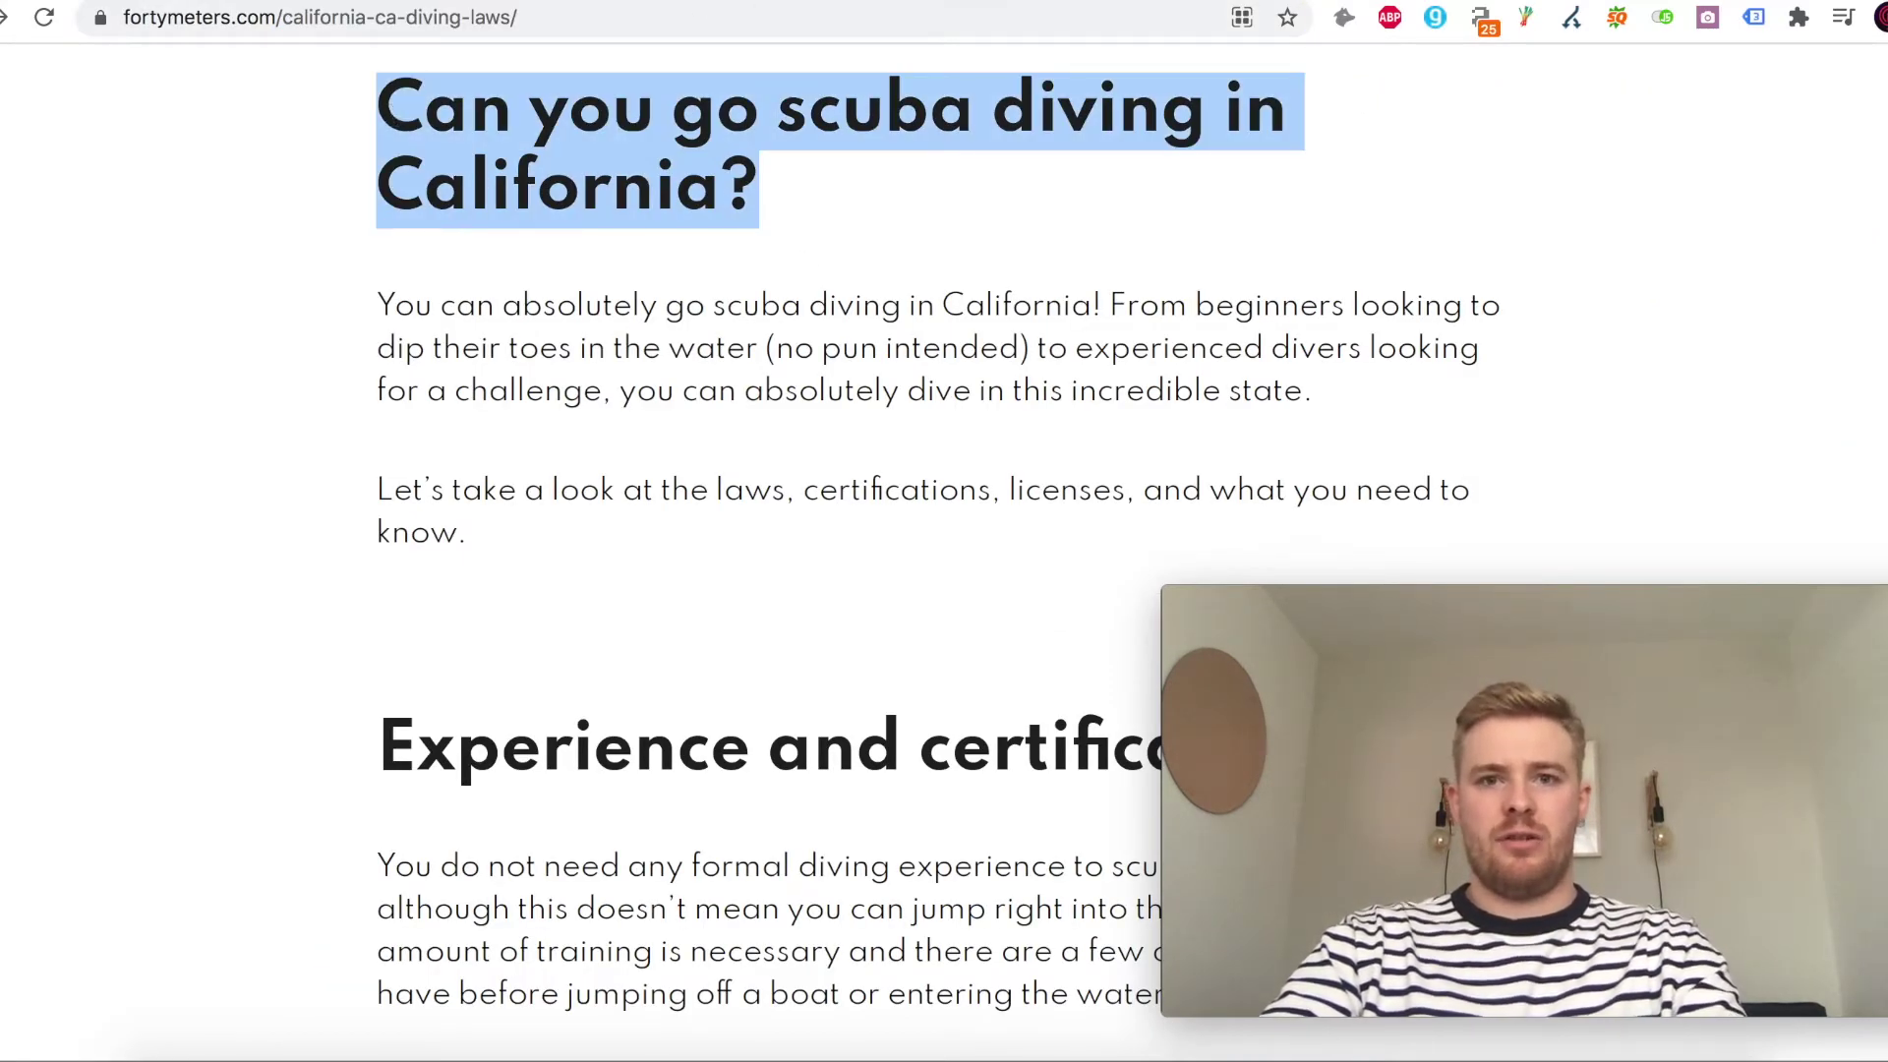
key("ctrl+shift+Tab")
left_click(455, 611)
key("ctrl+v")
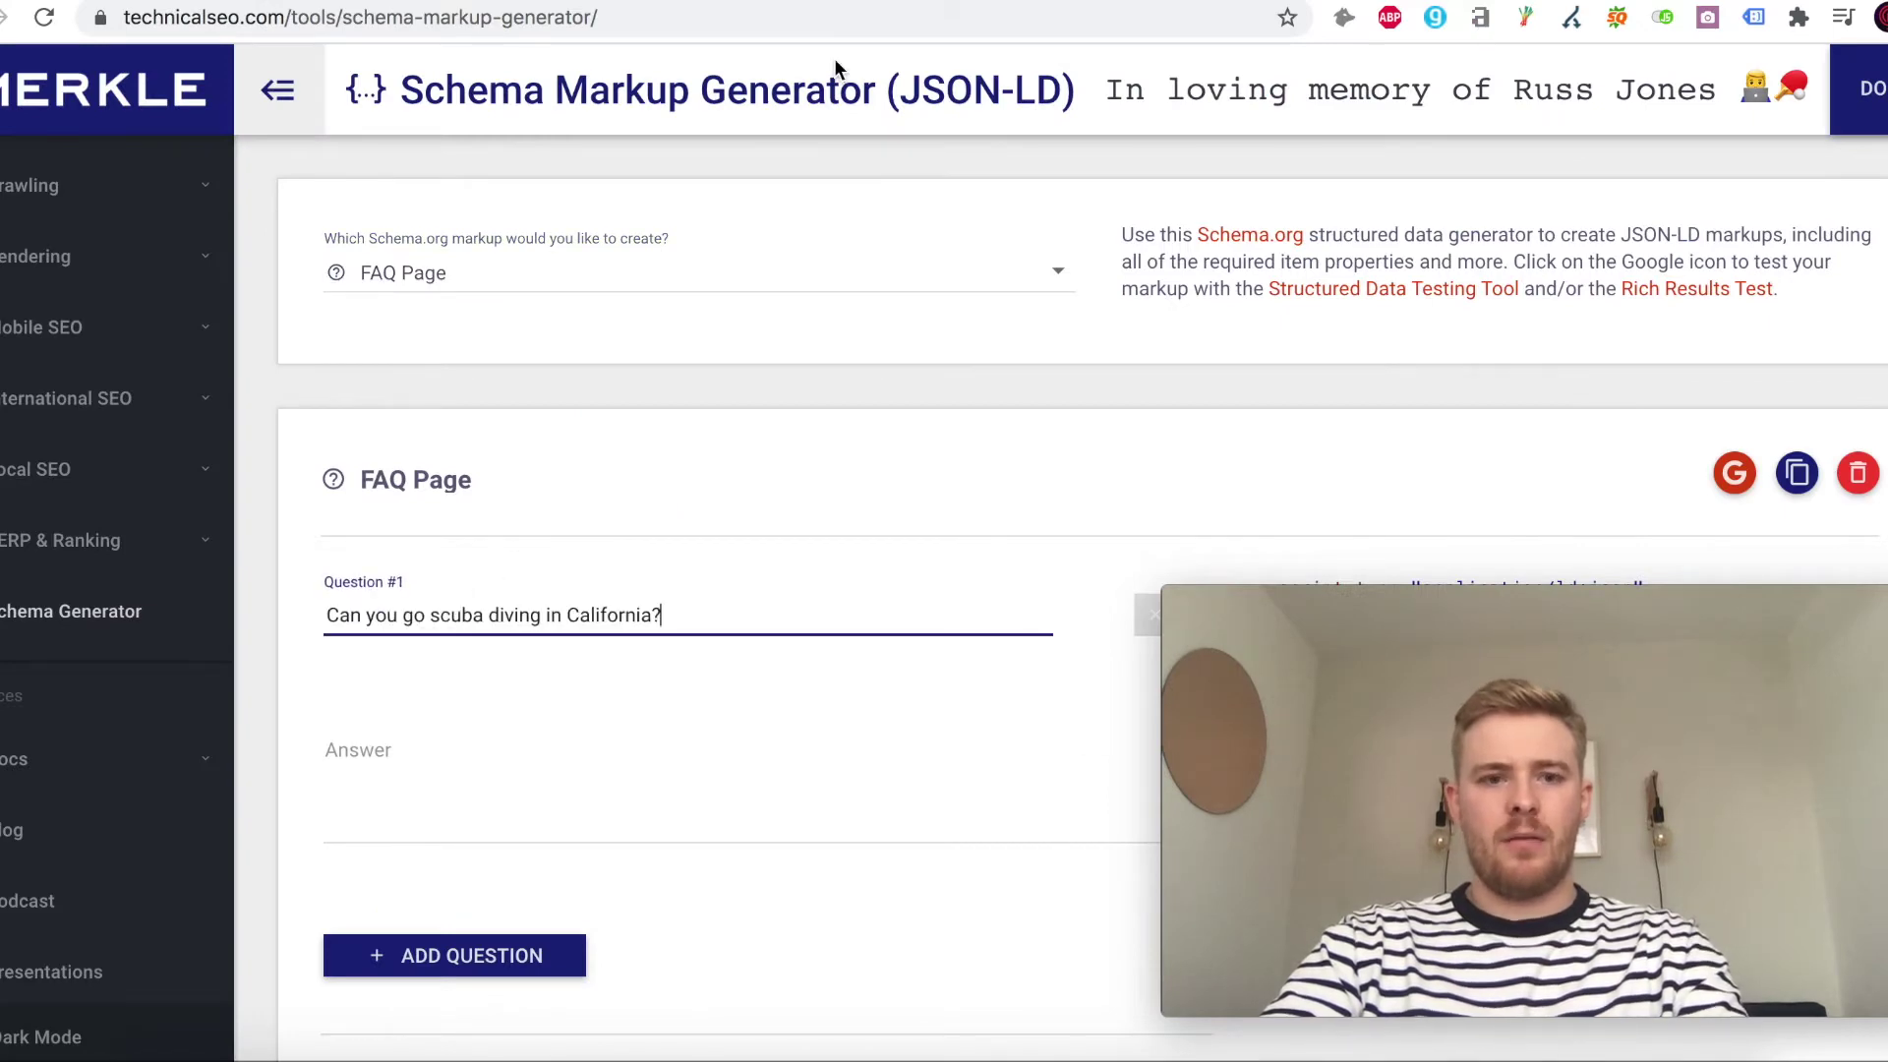
Fill the Answer with the article's two intro paragraphs, trimming trailing blank lines.
key("ctrl+Tab")
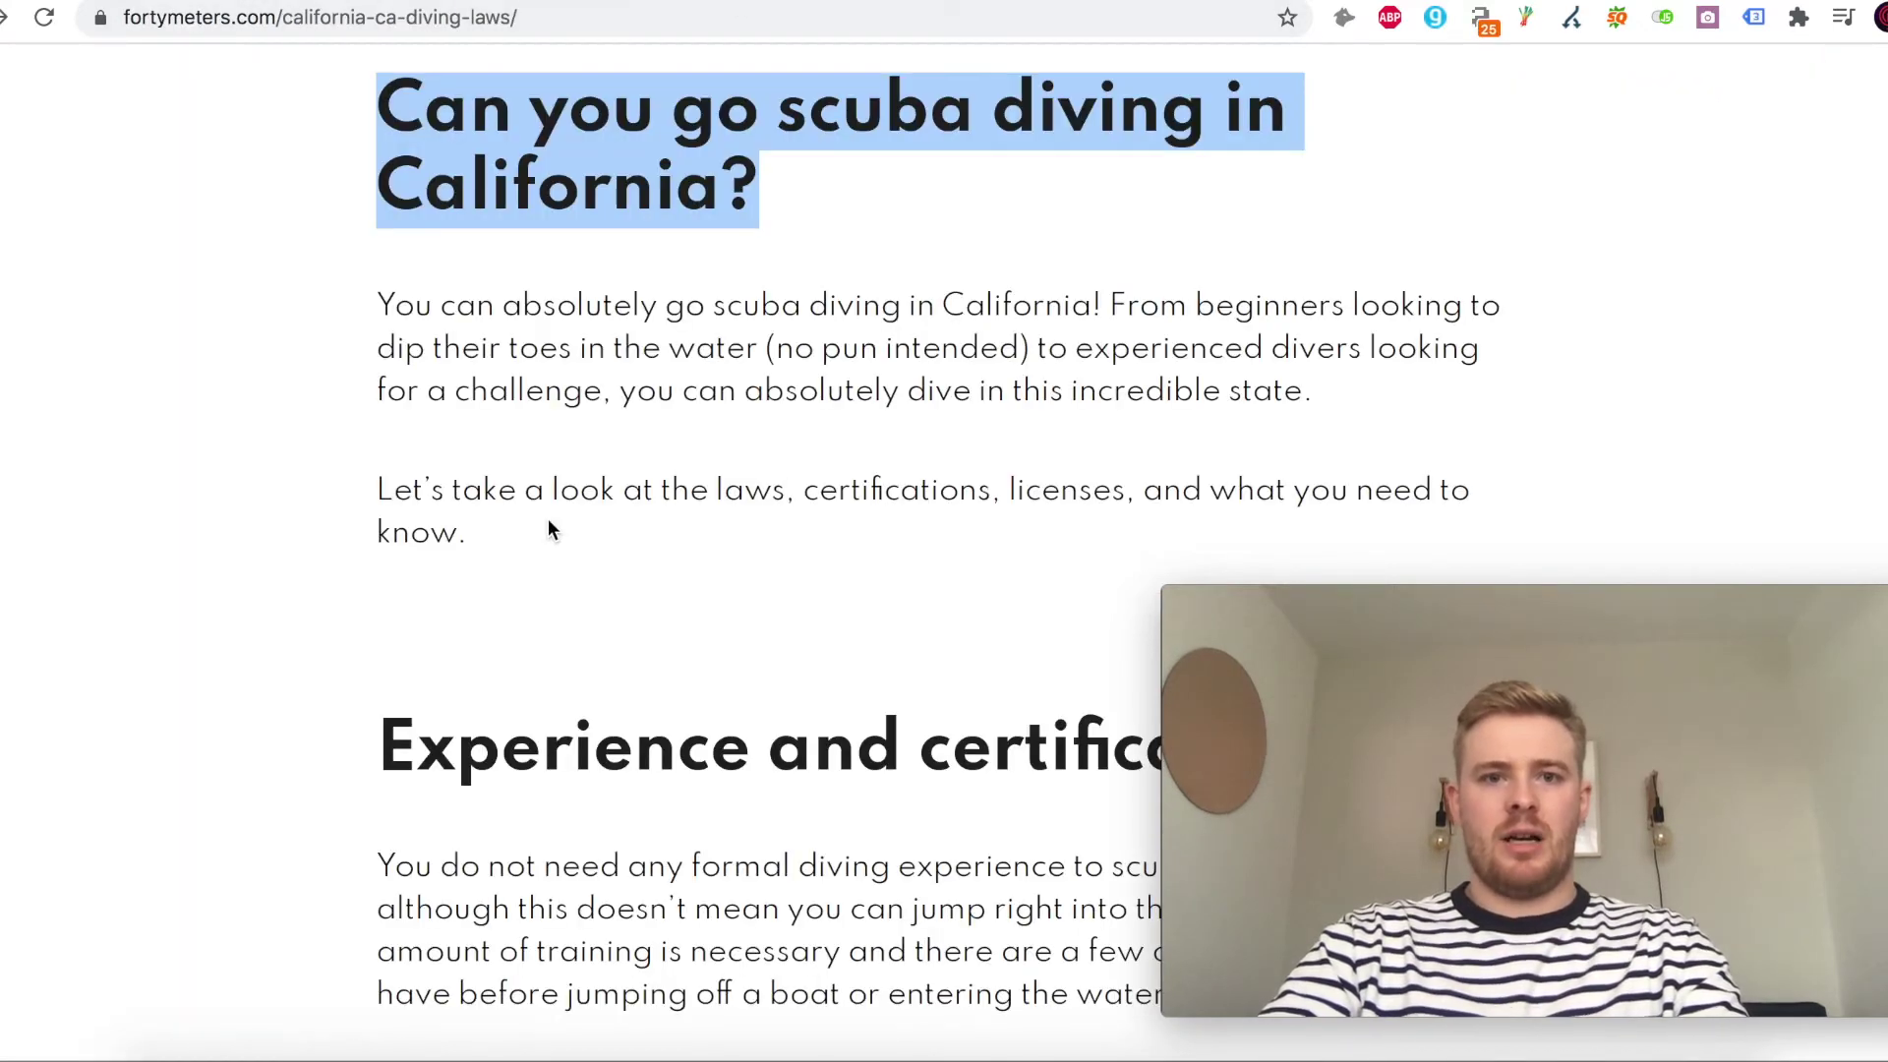
left_click(548, 528)
left_click_drag(645, 561, 379, 303)
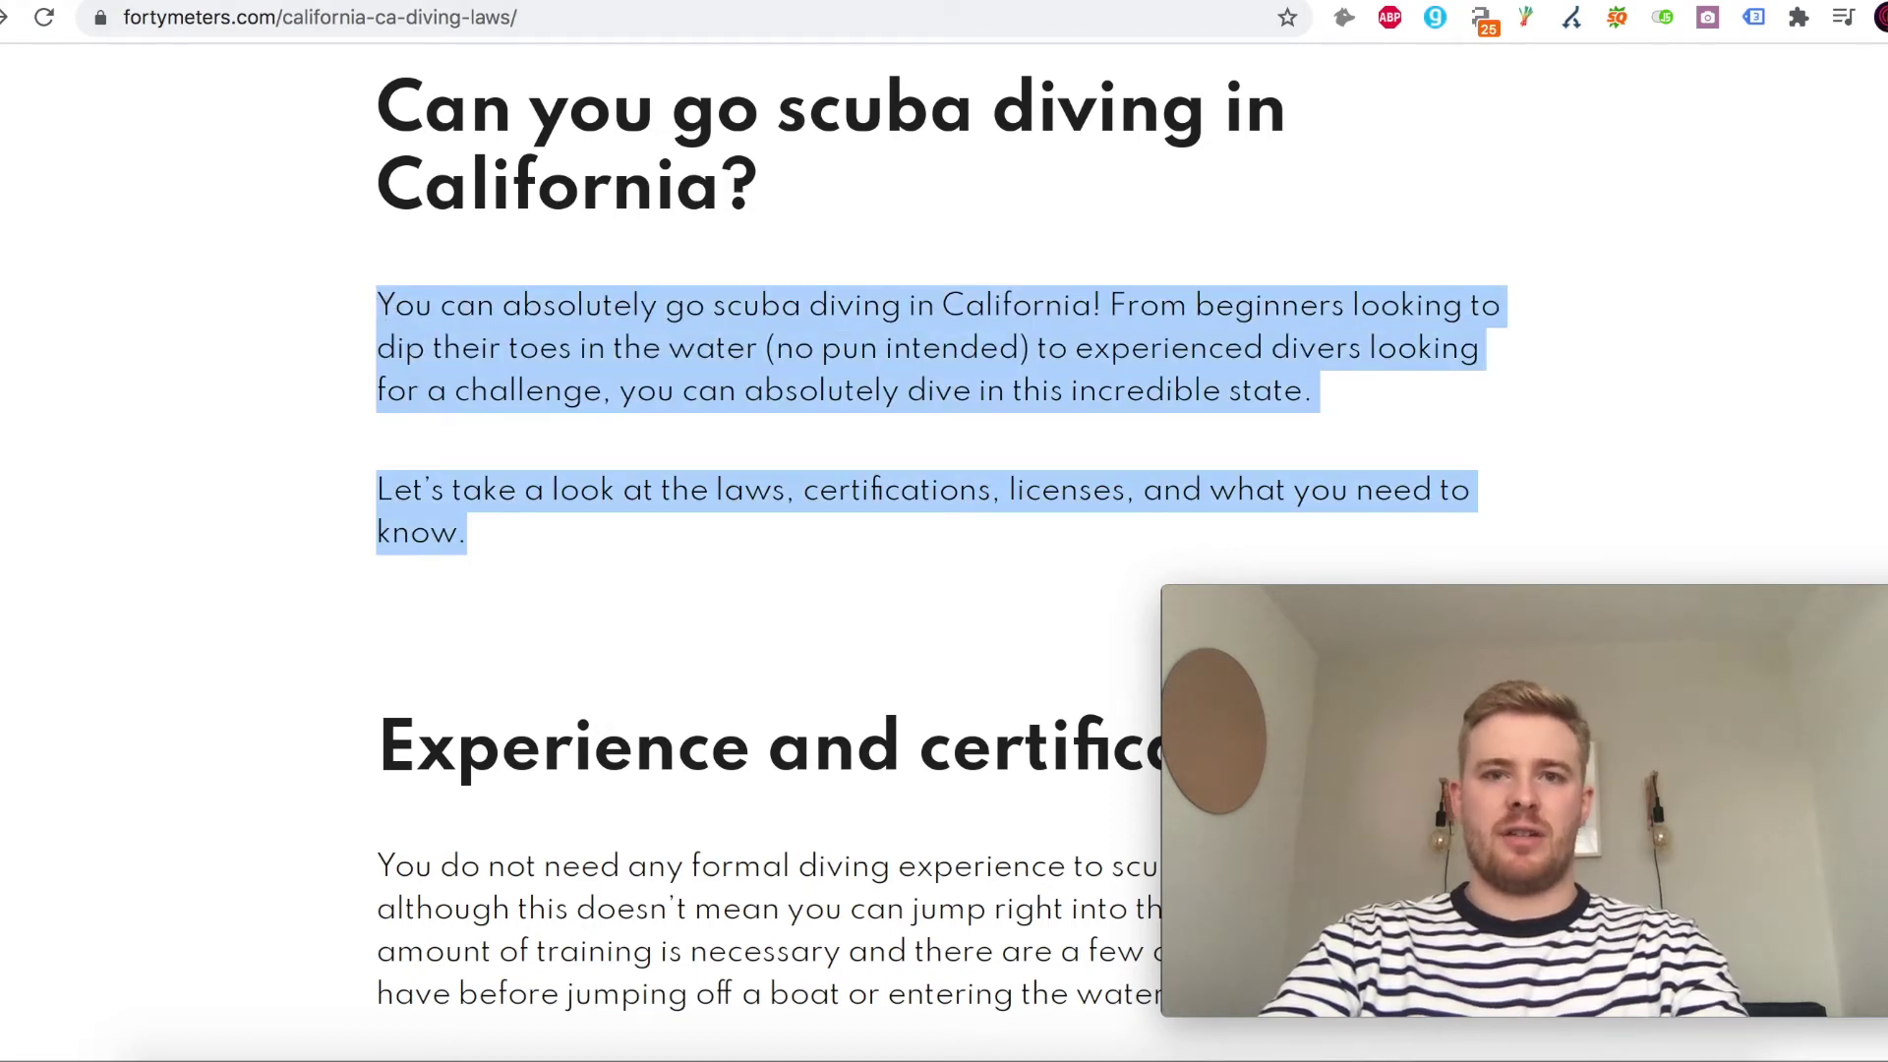
left_click(983, 2)
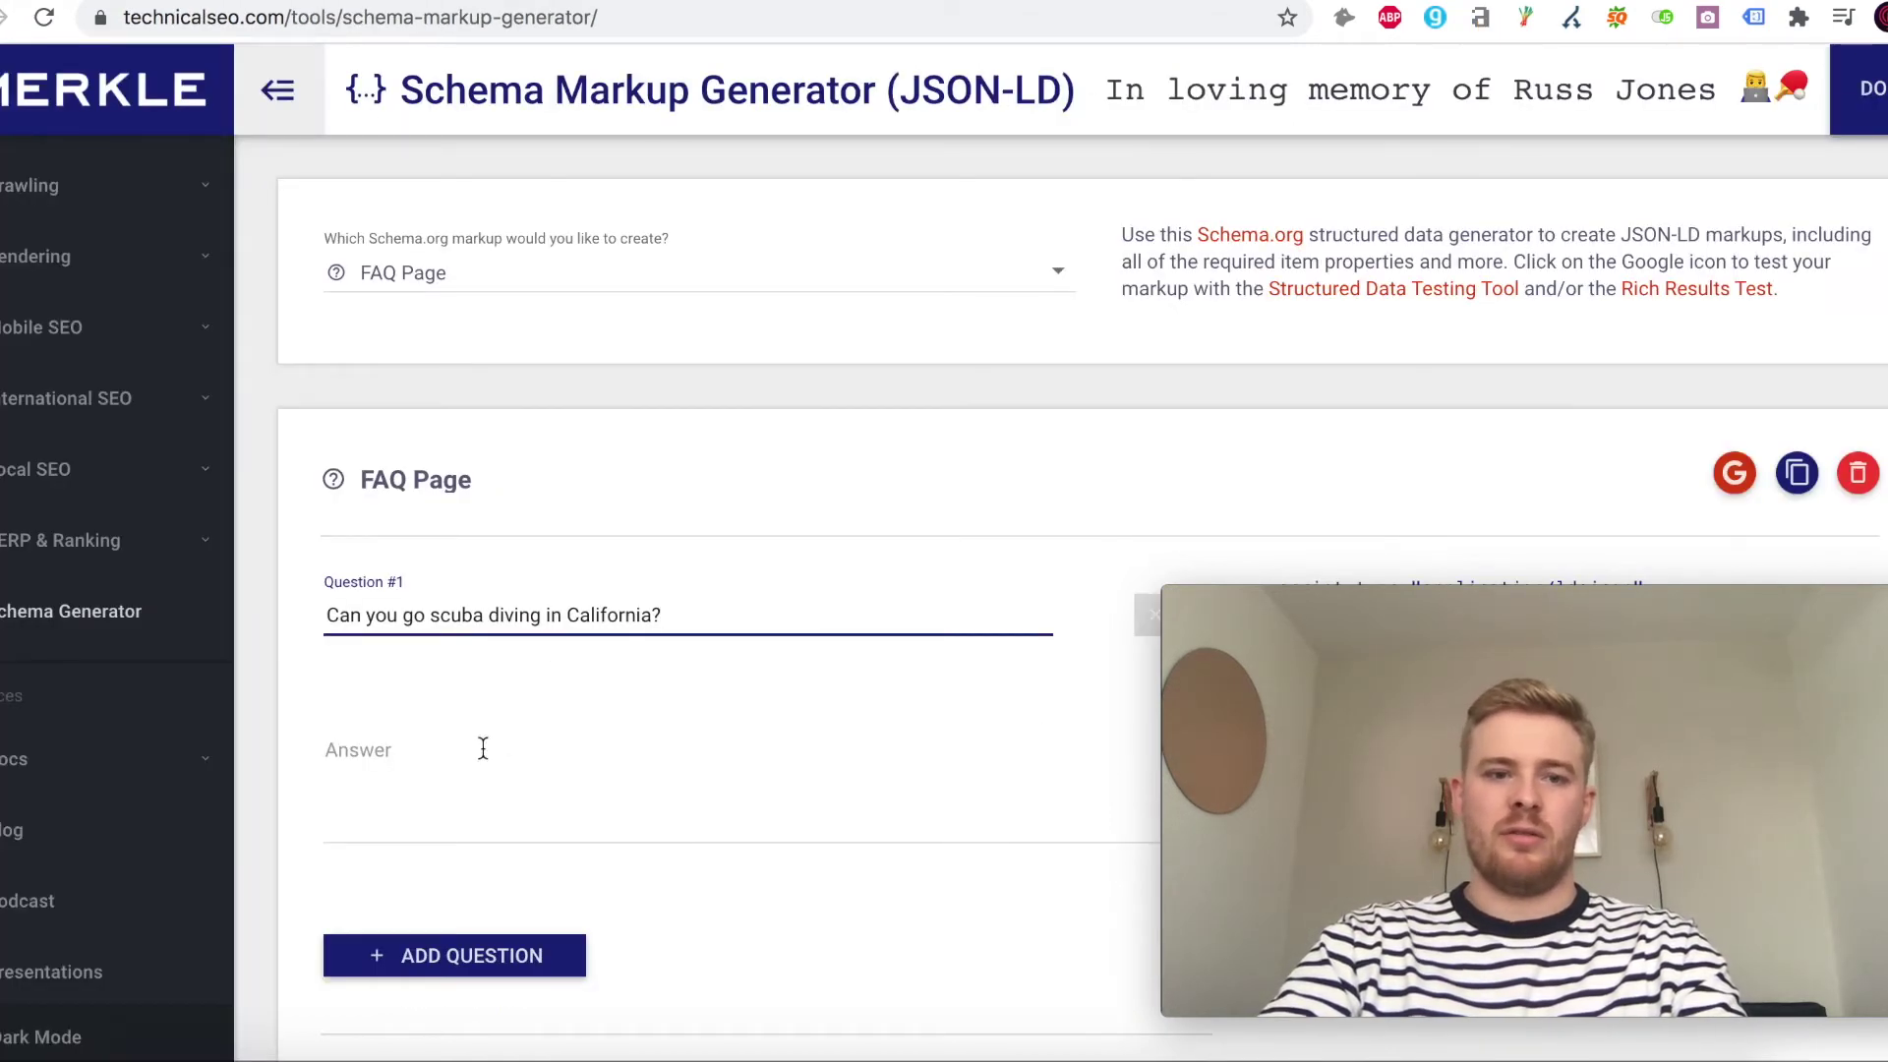
left_click(431, 798)
type("Let’s take a look at the laws, certifications, licenses, and what you need to know.")
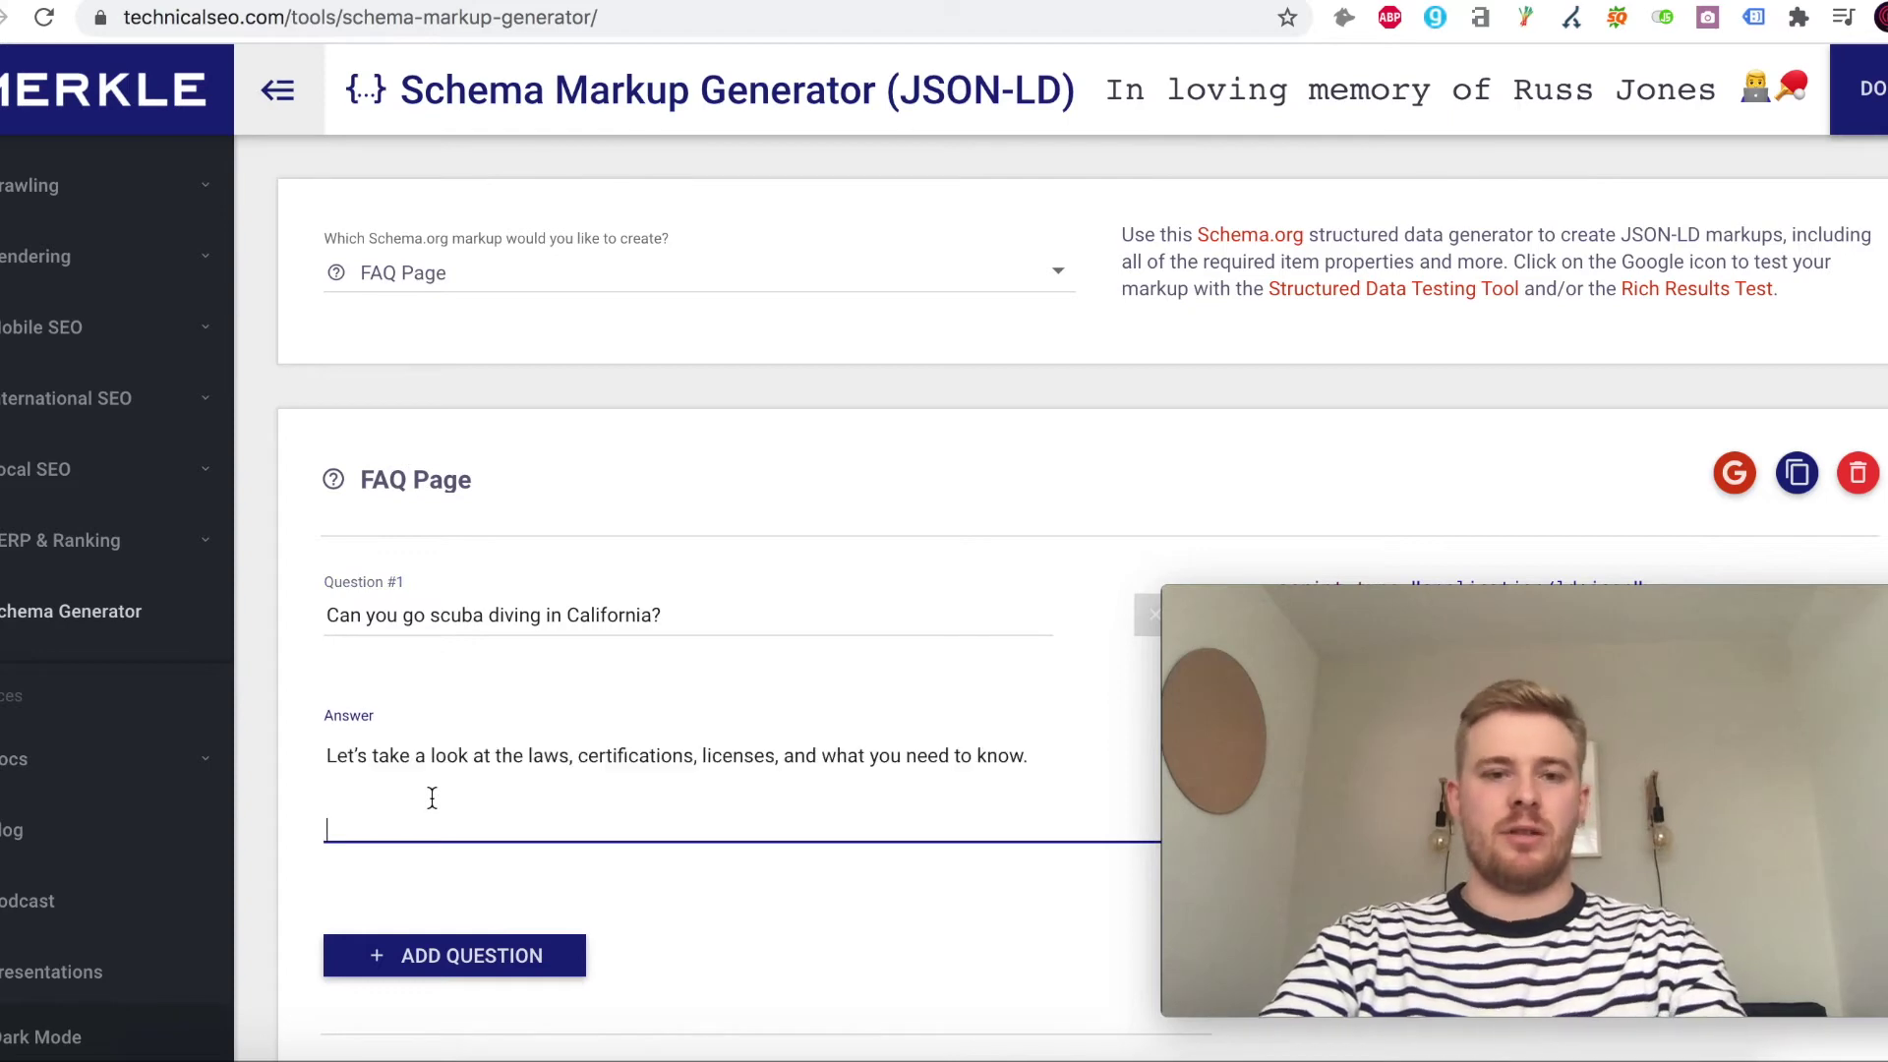
key("BackSpace")
key("BackSpace")
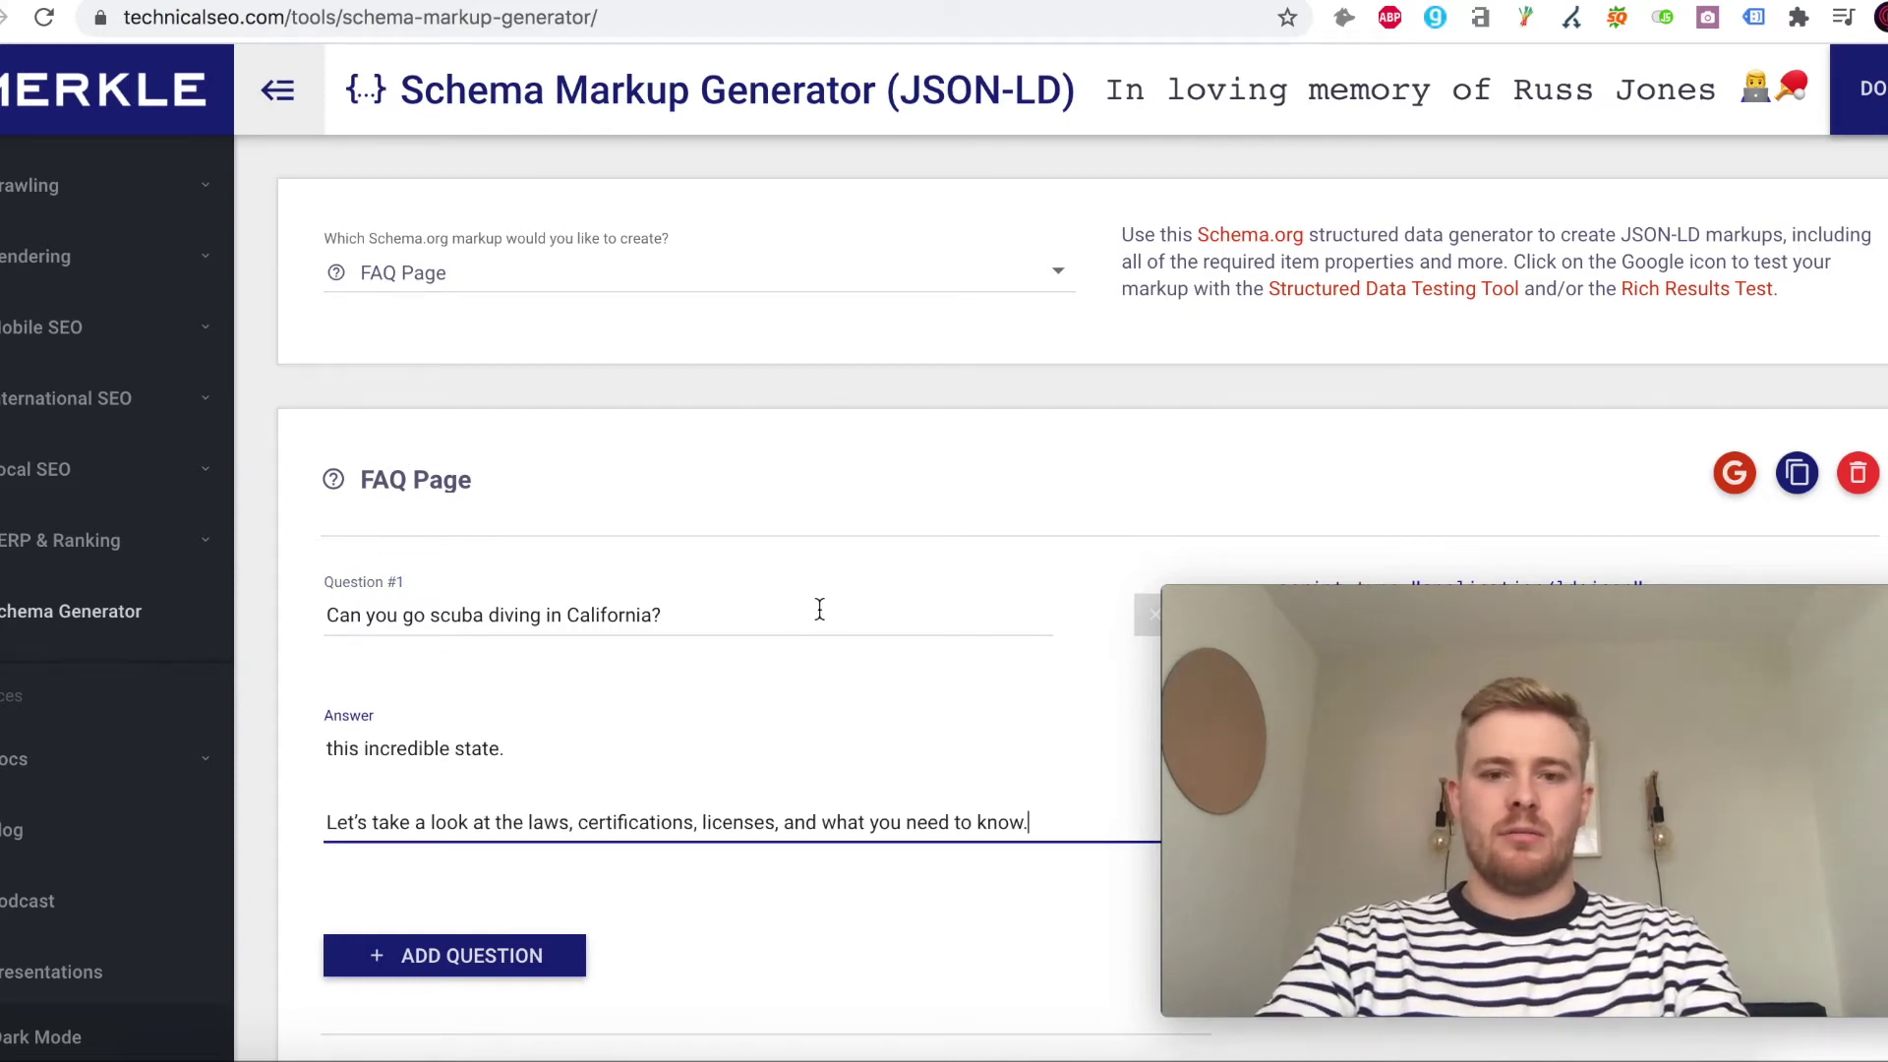
Copy the generated FAQPage JSON-LD markup.
scroll(729, 704, "down", 3)
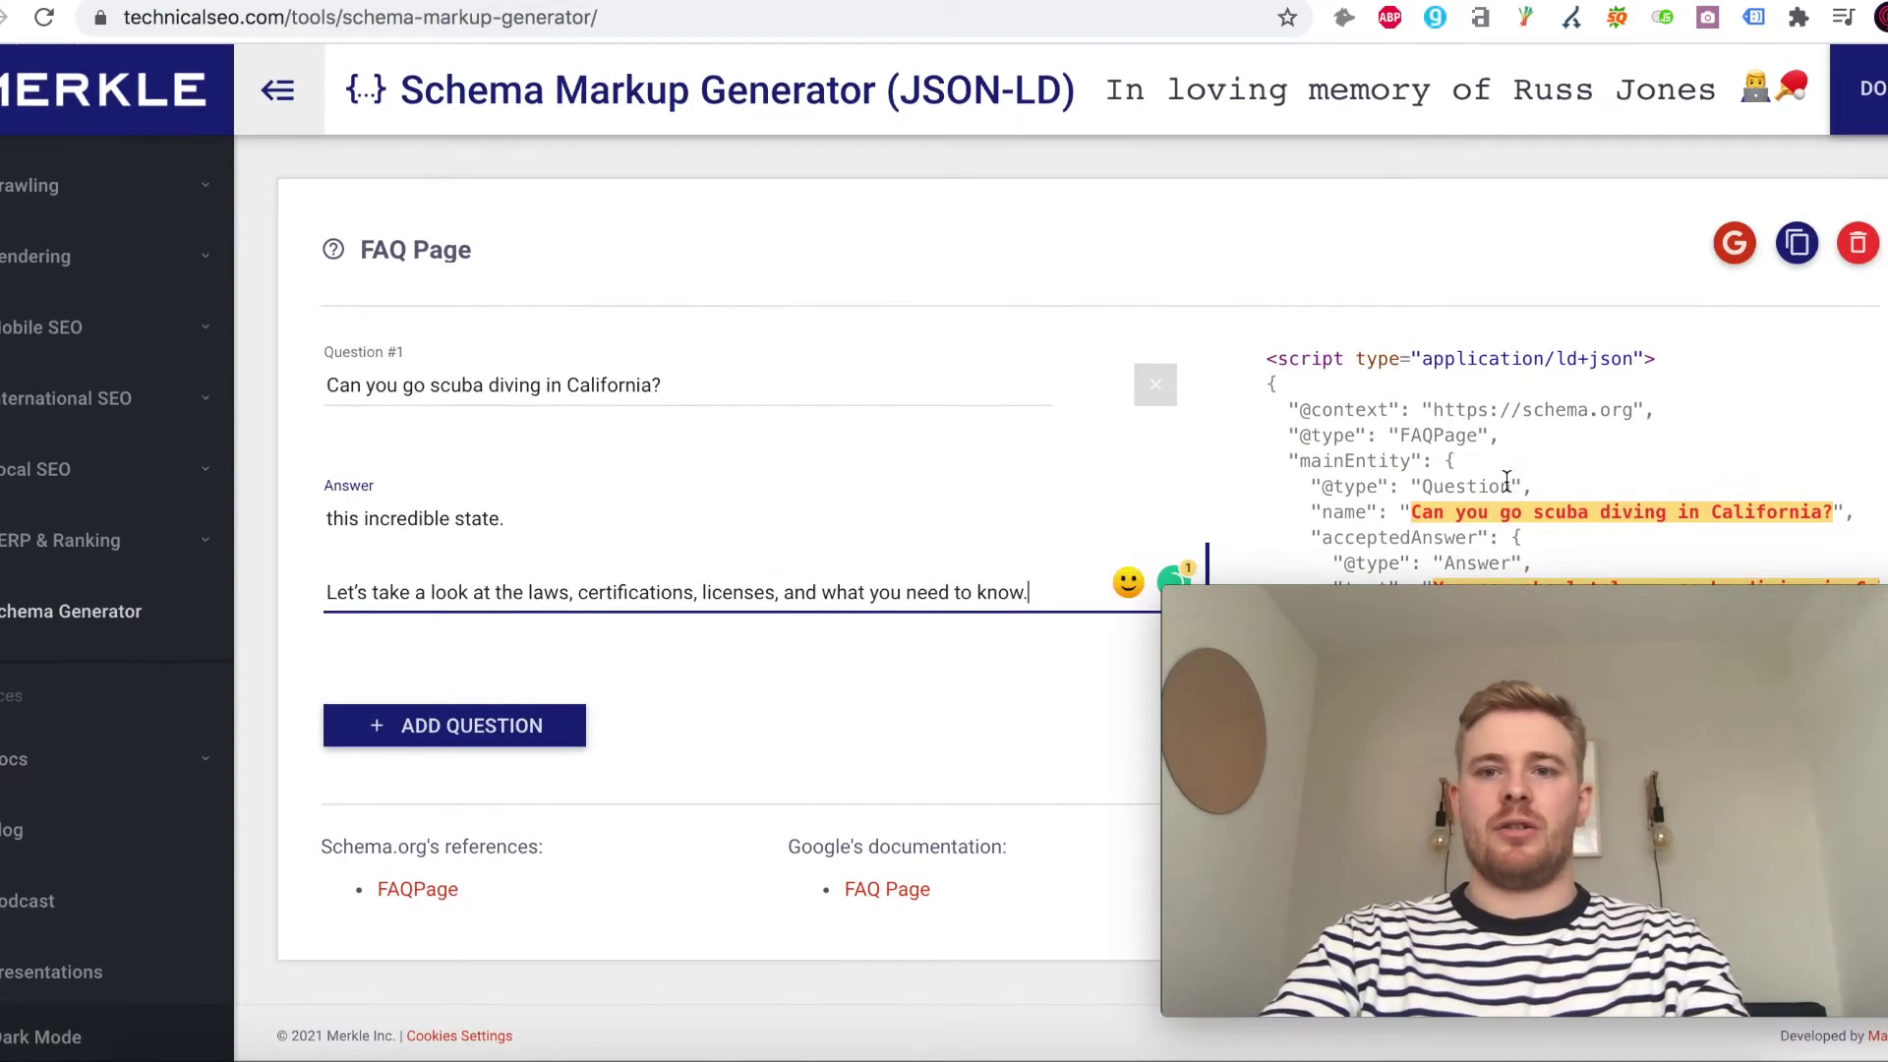
left_click_drag(1555, 696, 1591, 749)
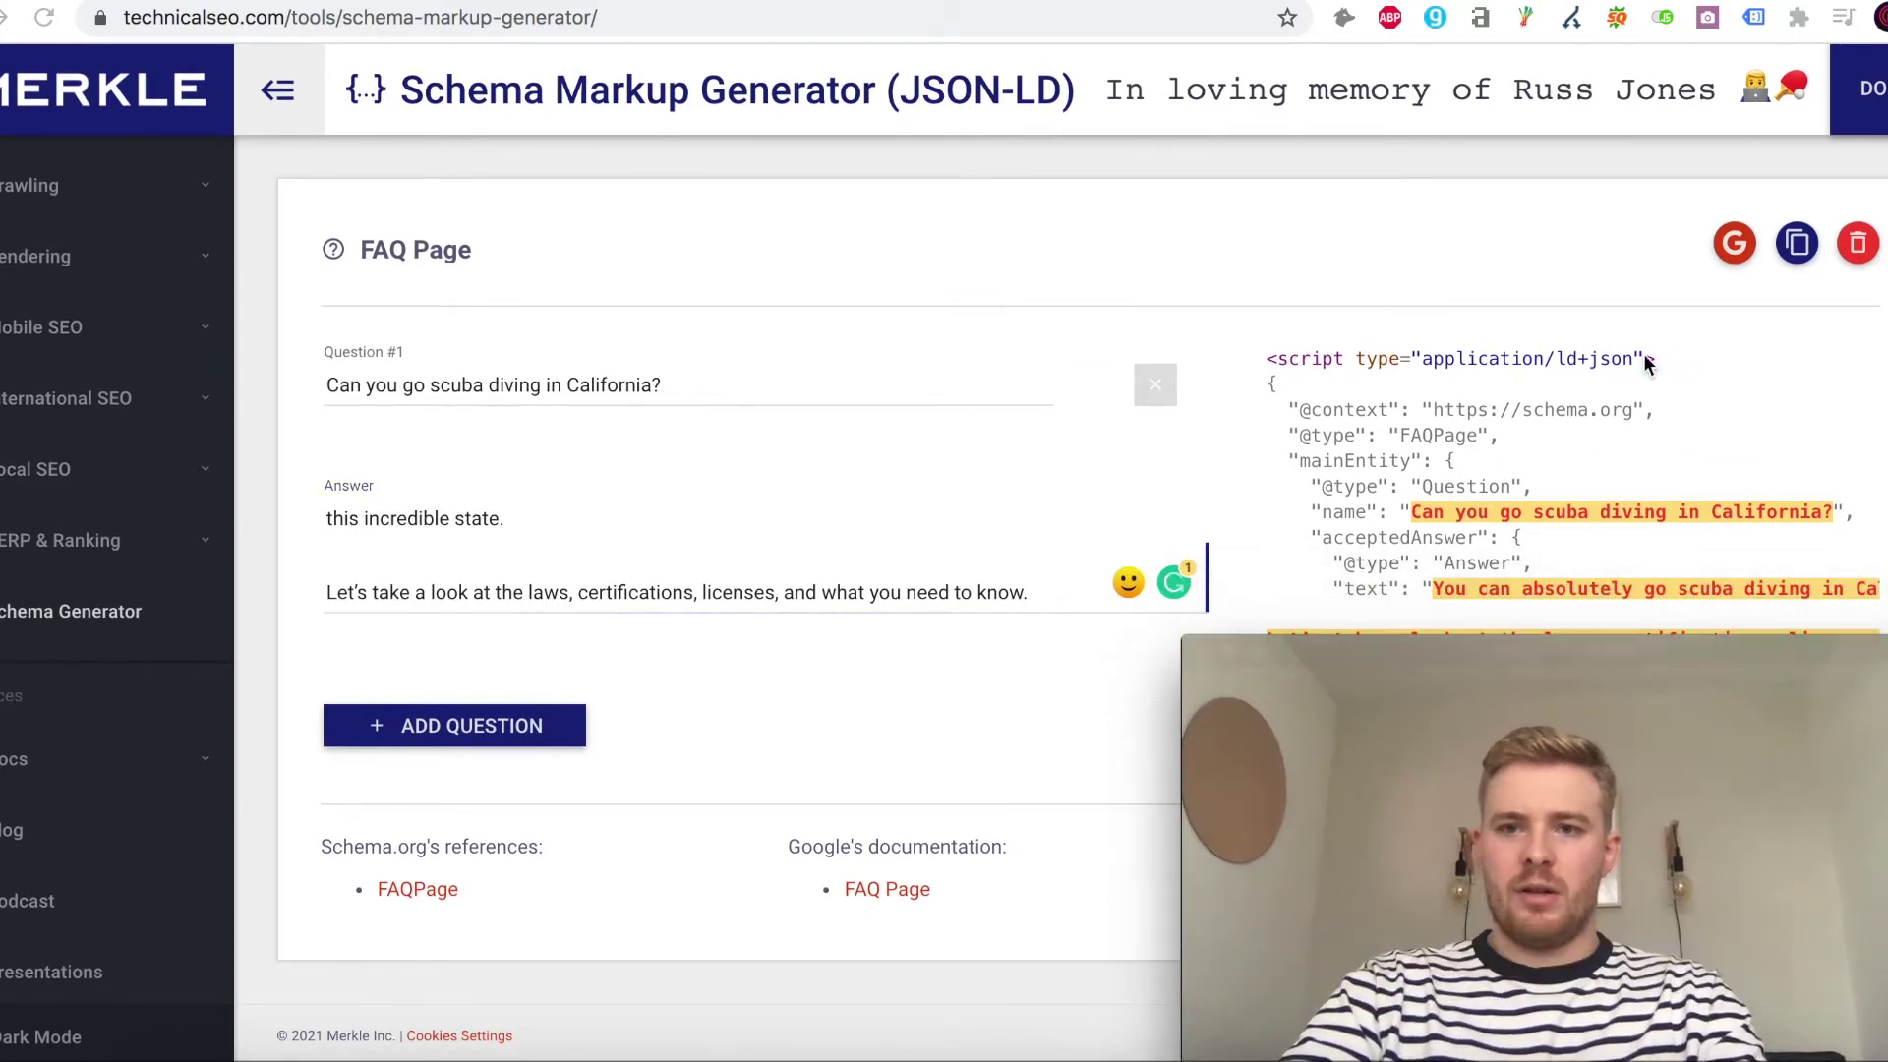
left_click(1795, 248)
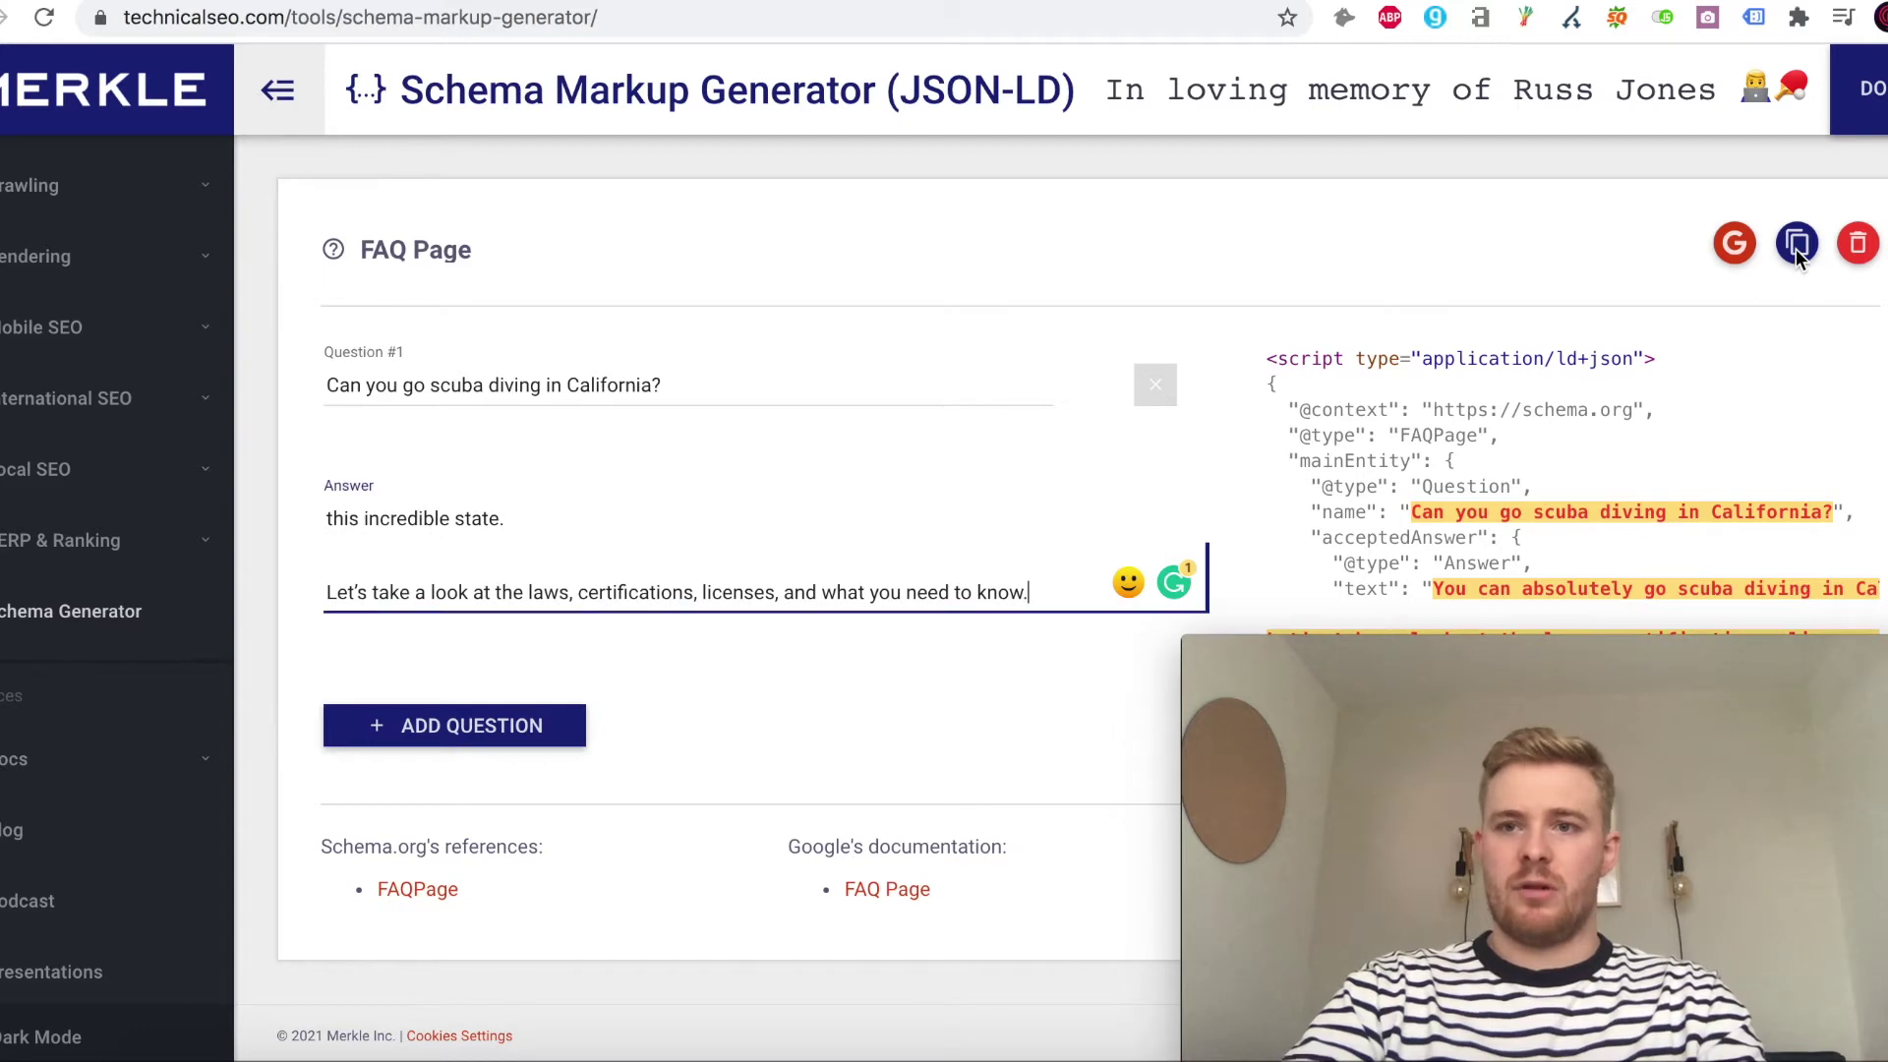
left_click(1798, 251)
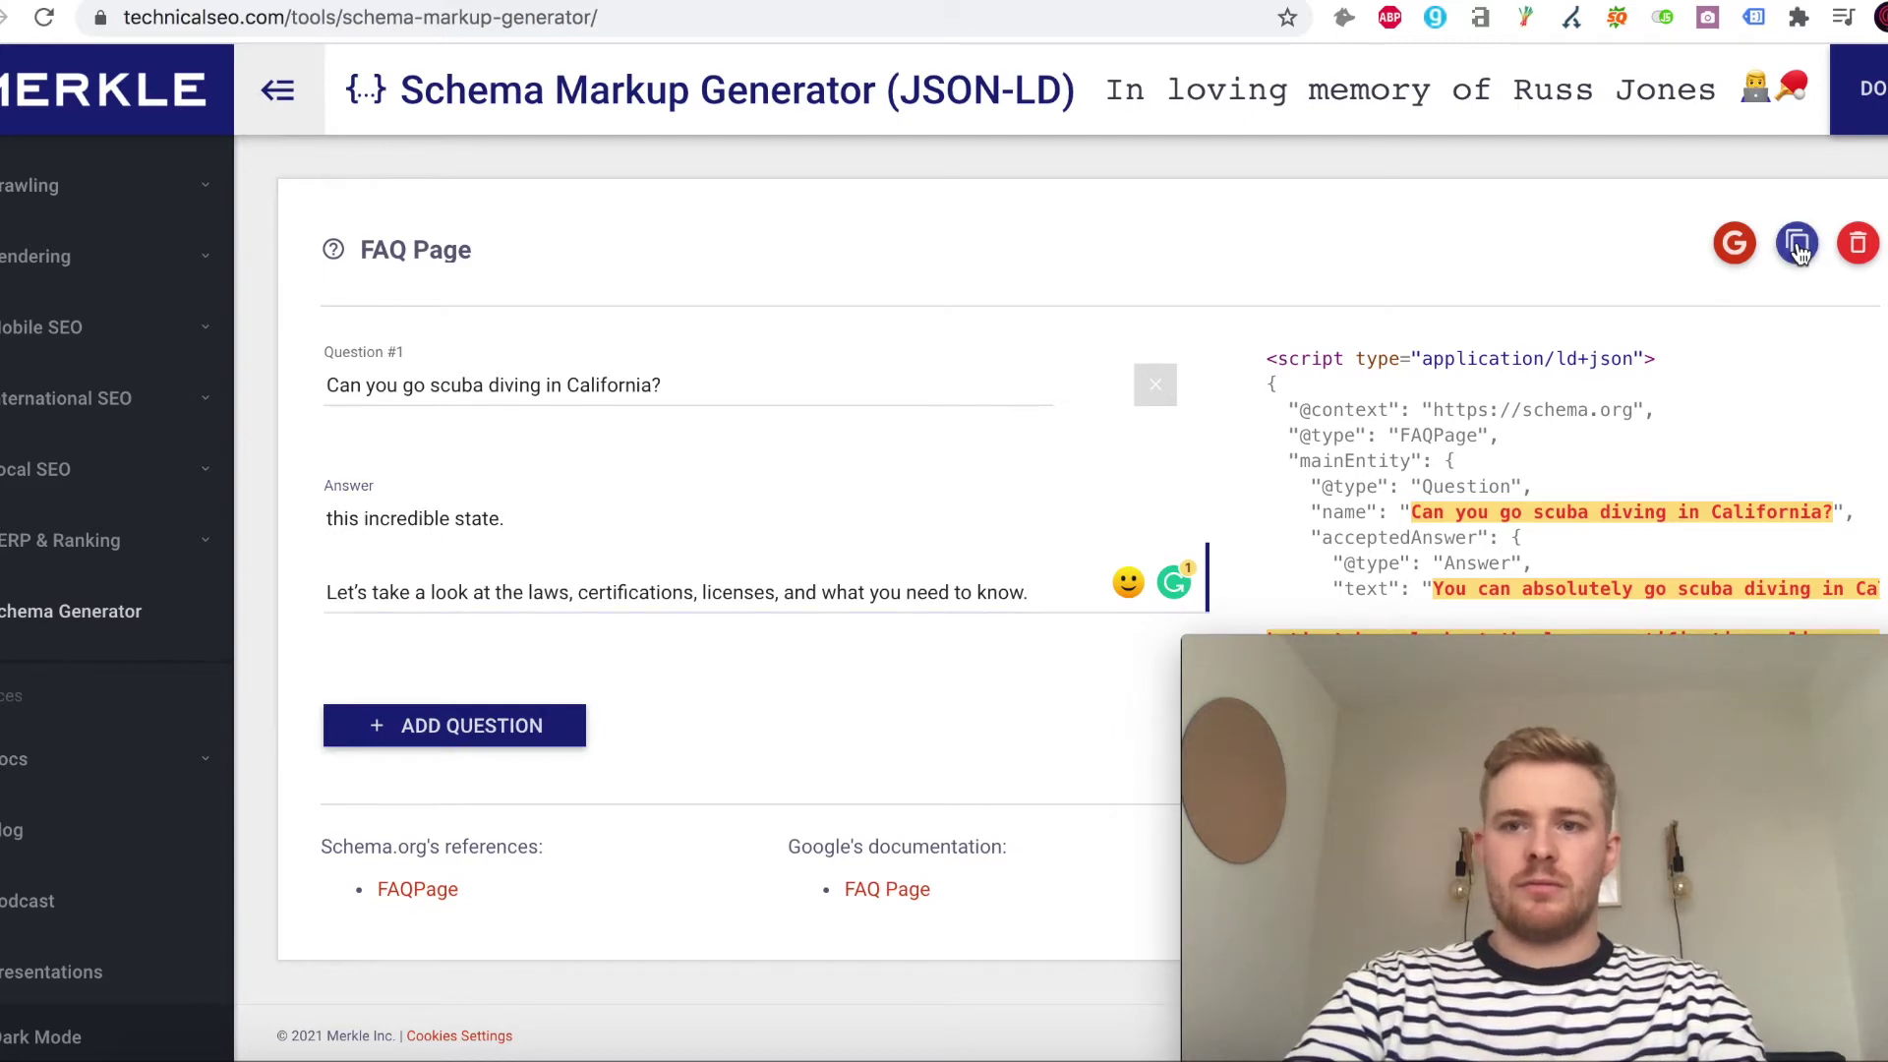
Paste the FAQPage JSON-LD script into the tag's HTML field and copy the tag name.
key("ctrl+Tab")
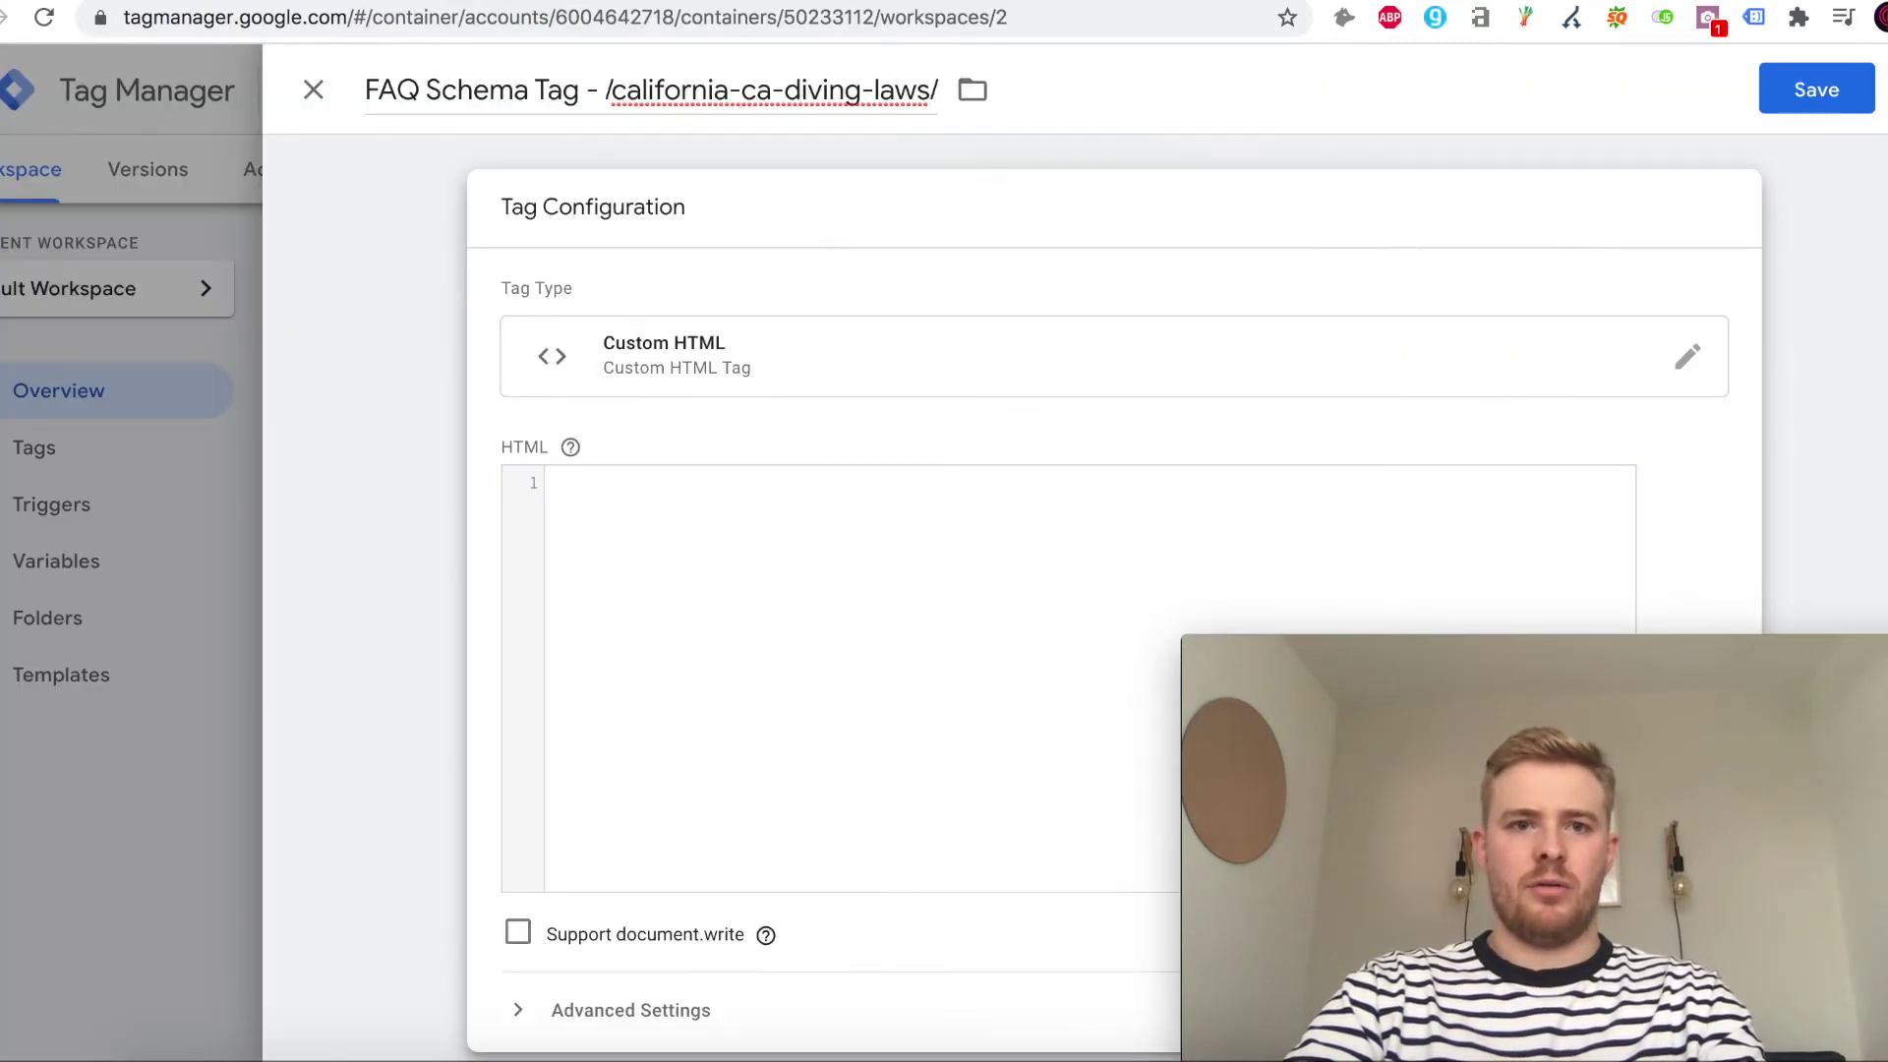
left_click(627, 526)
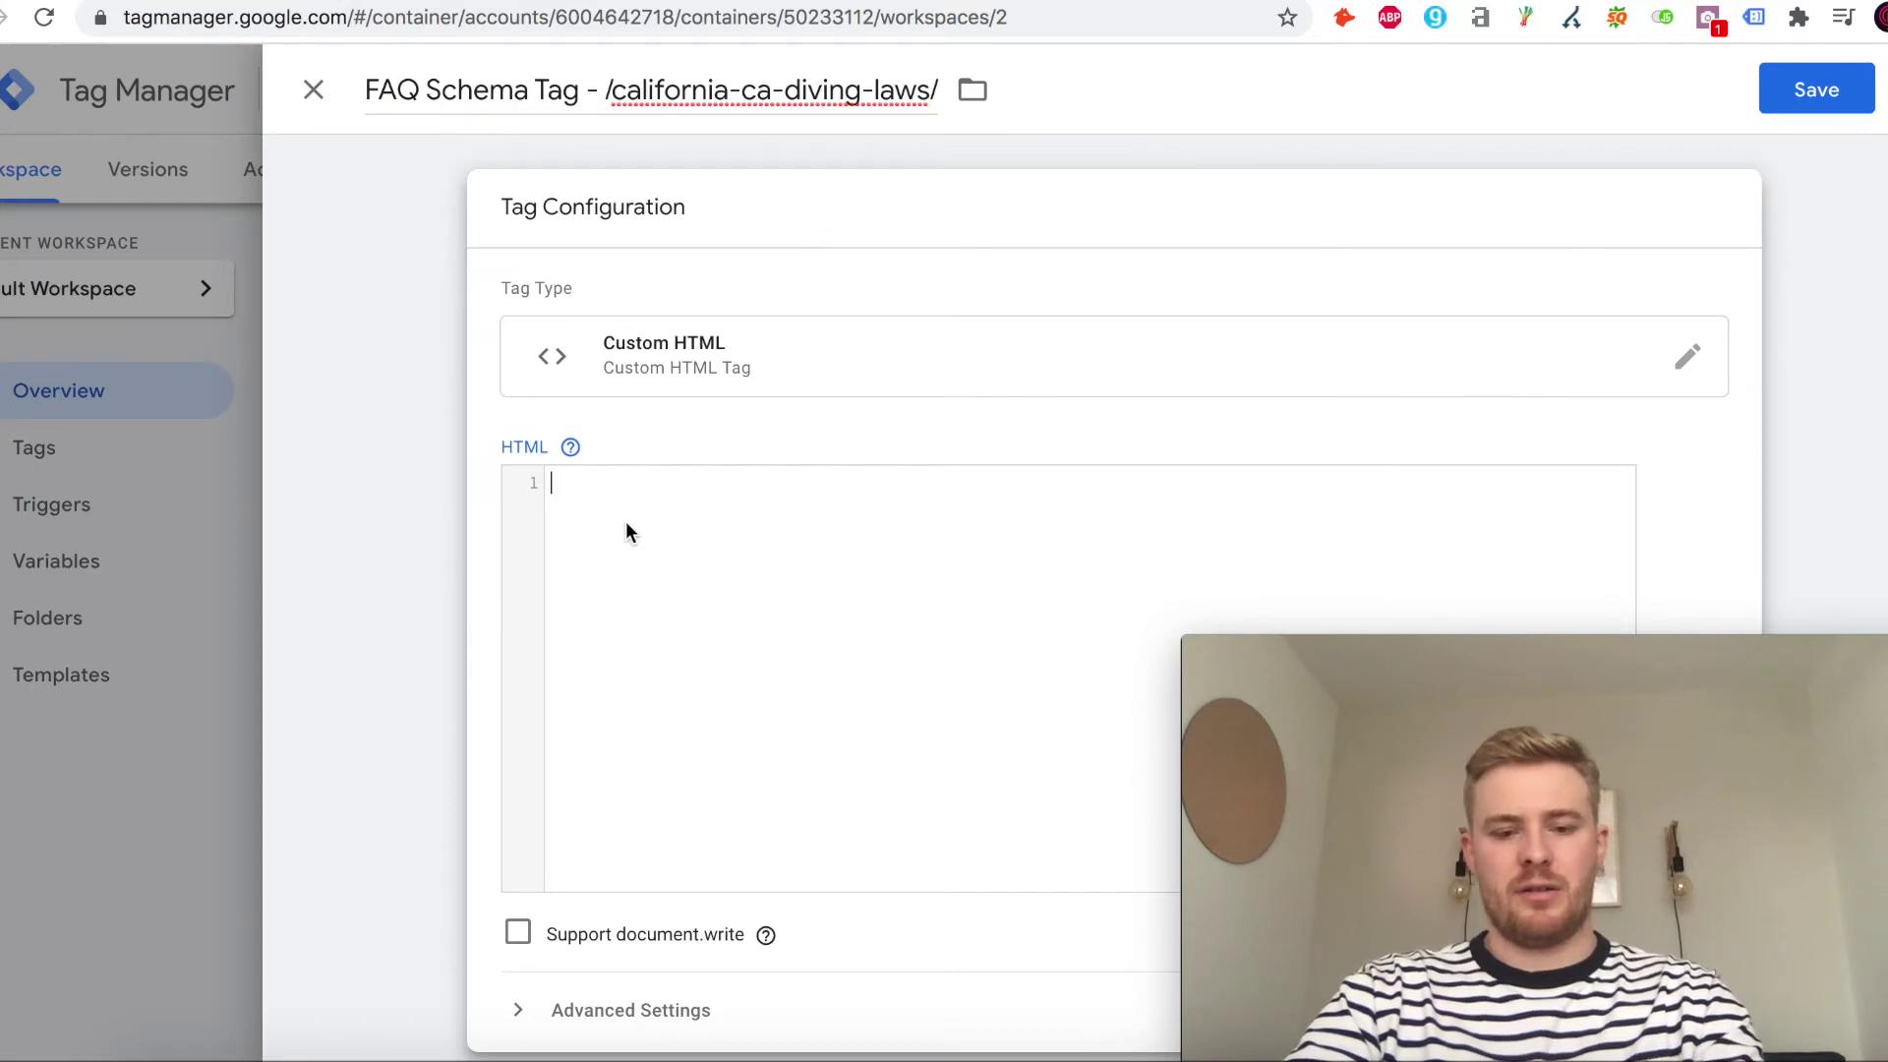
key("ctrl+v")
scroll(761, 612, "down", 3)
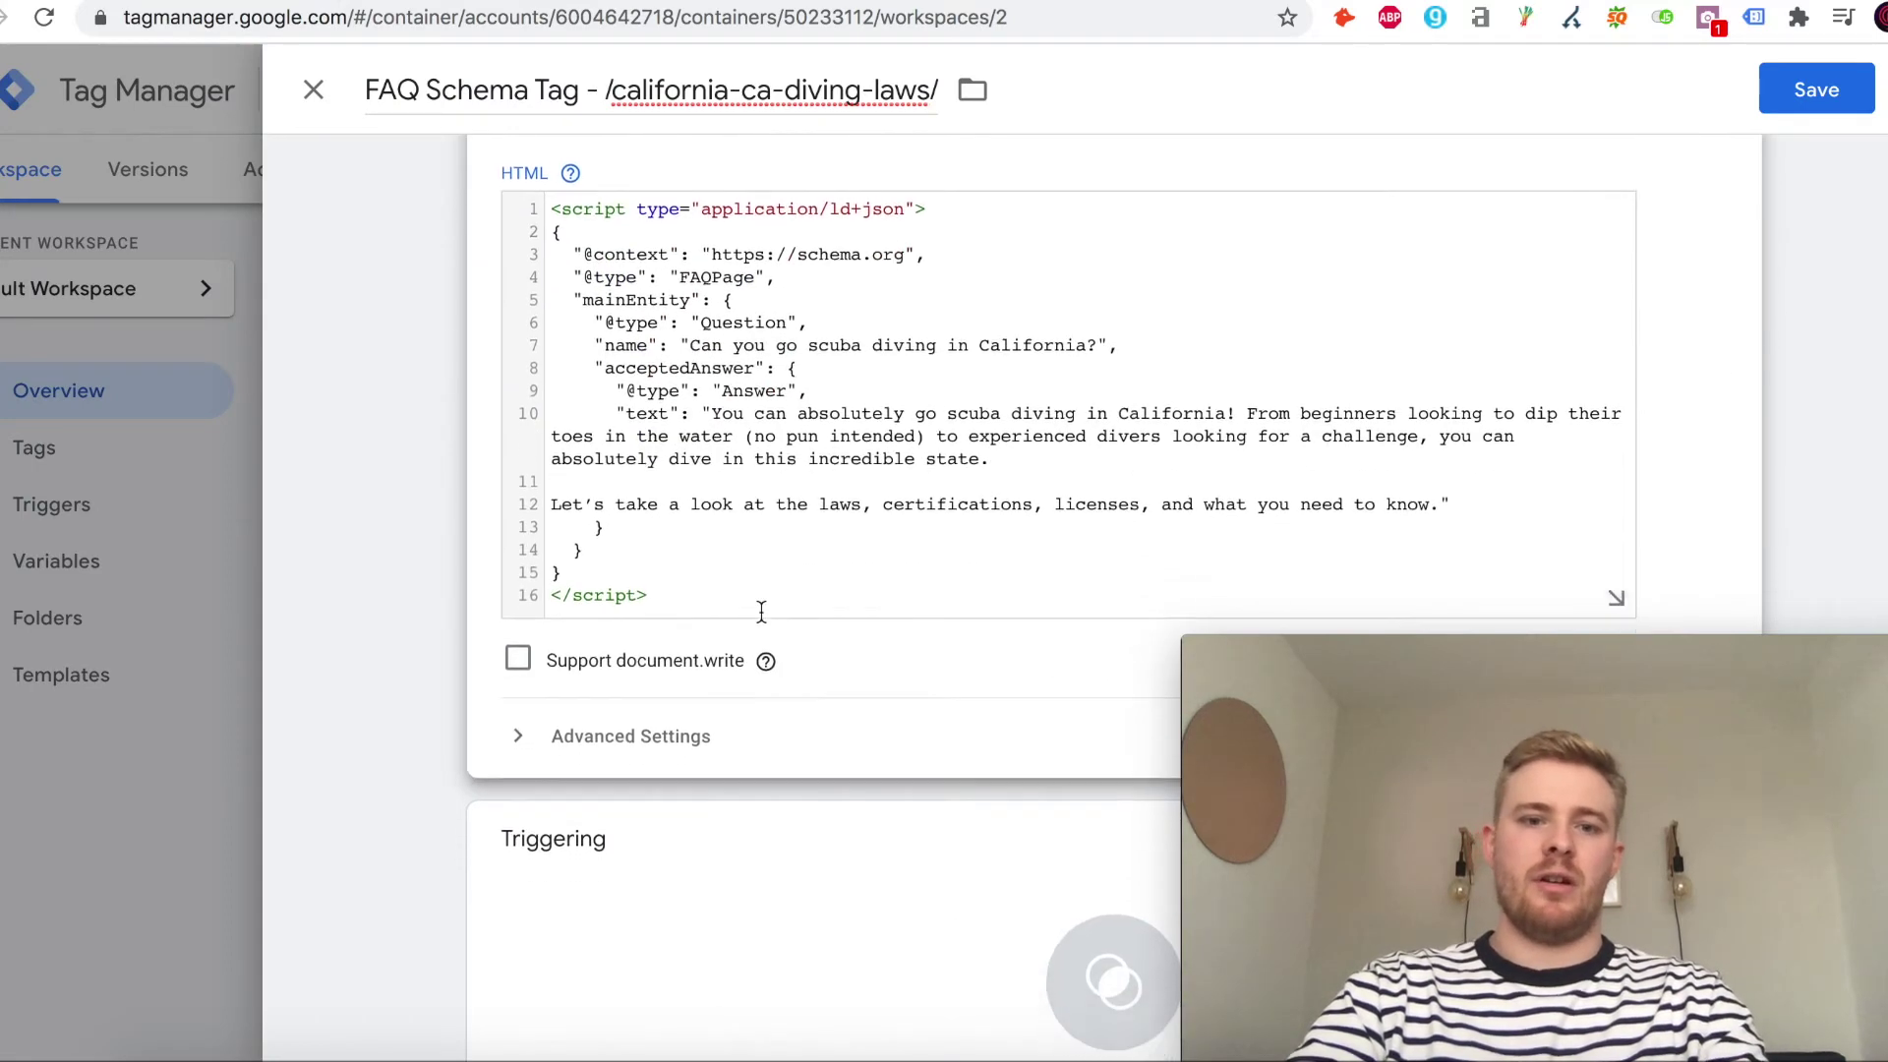
scroll(761, 612, "down", 3)
left_click_drag(1445, 708, 1591, 622)
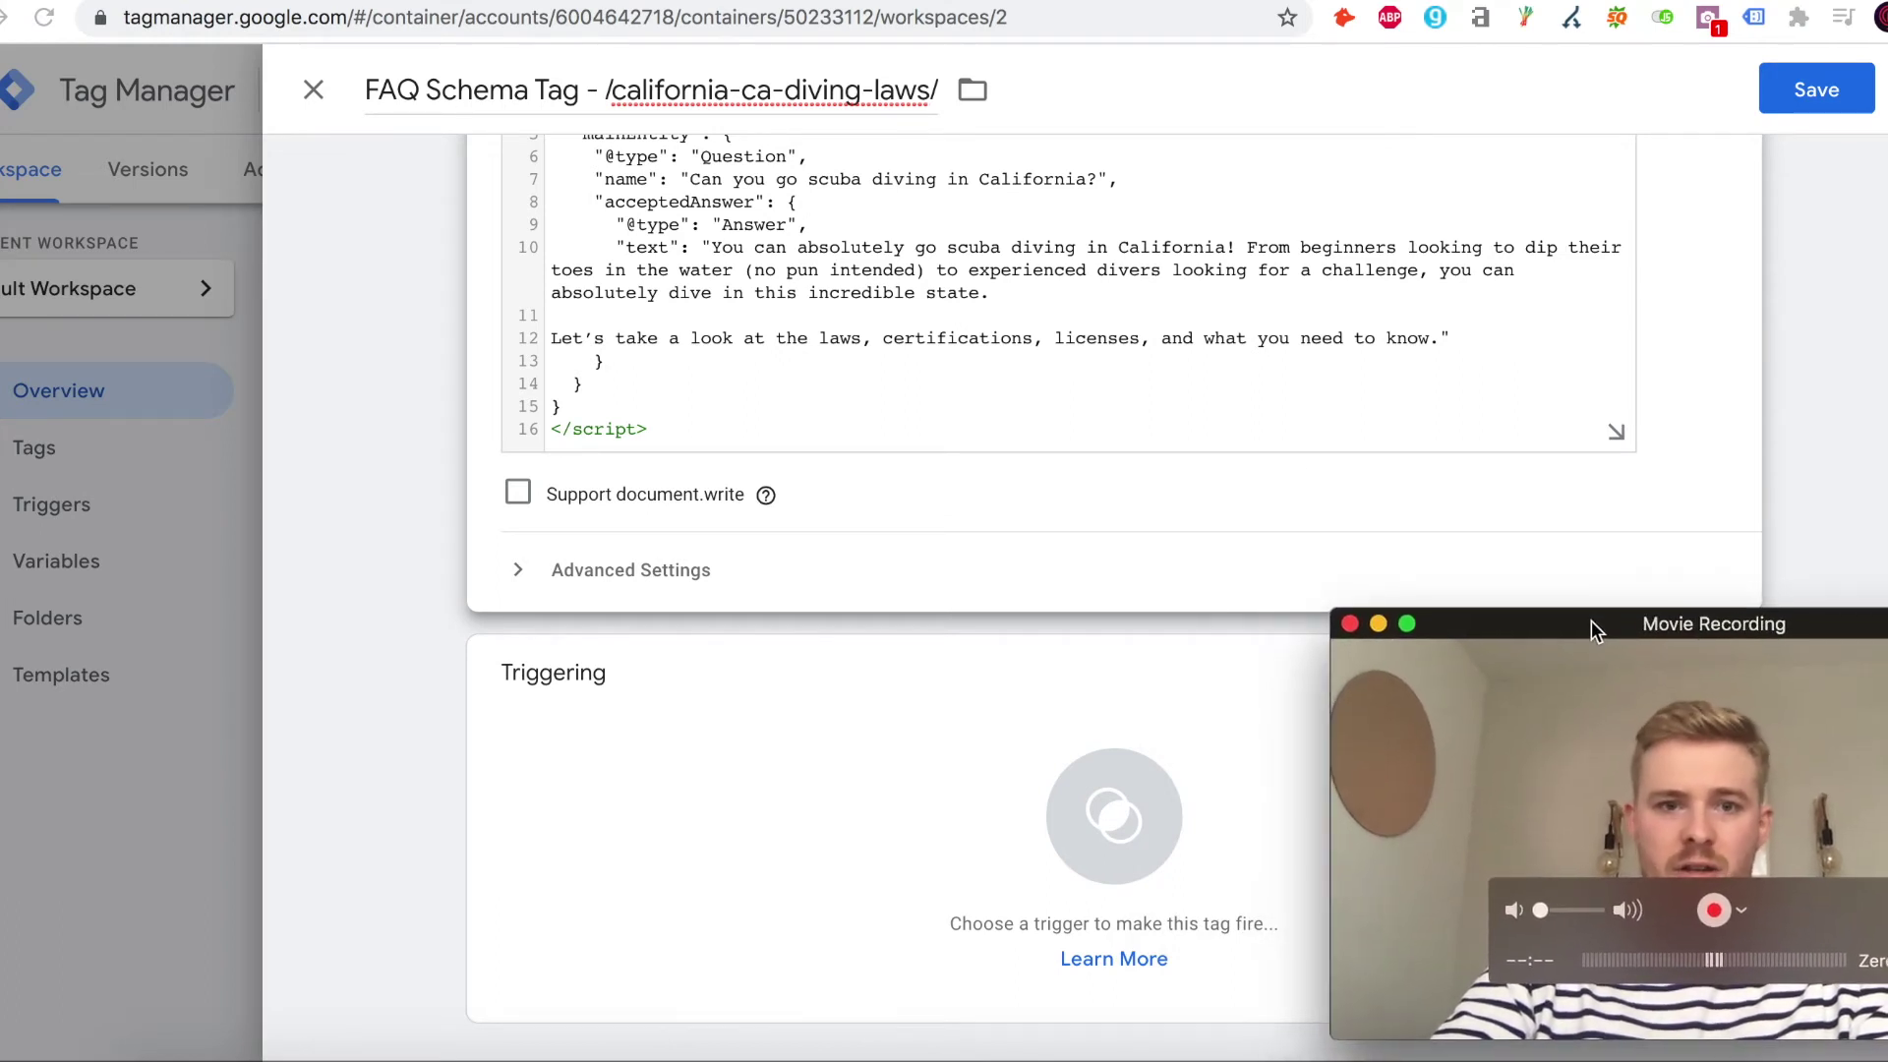
left_click(467, 90)
key("ctrl+c")
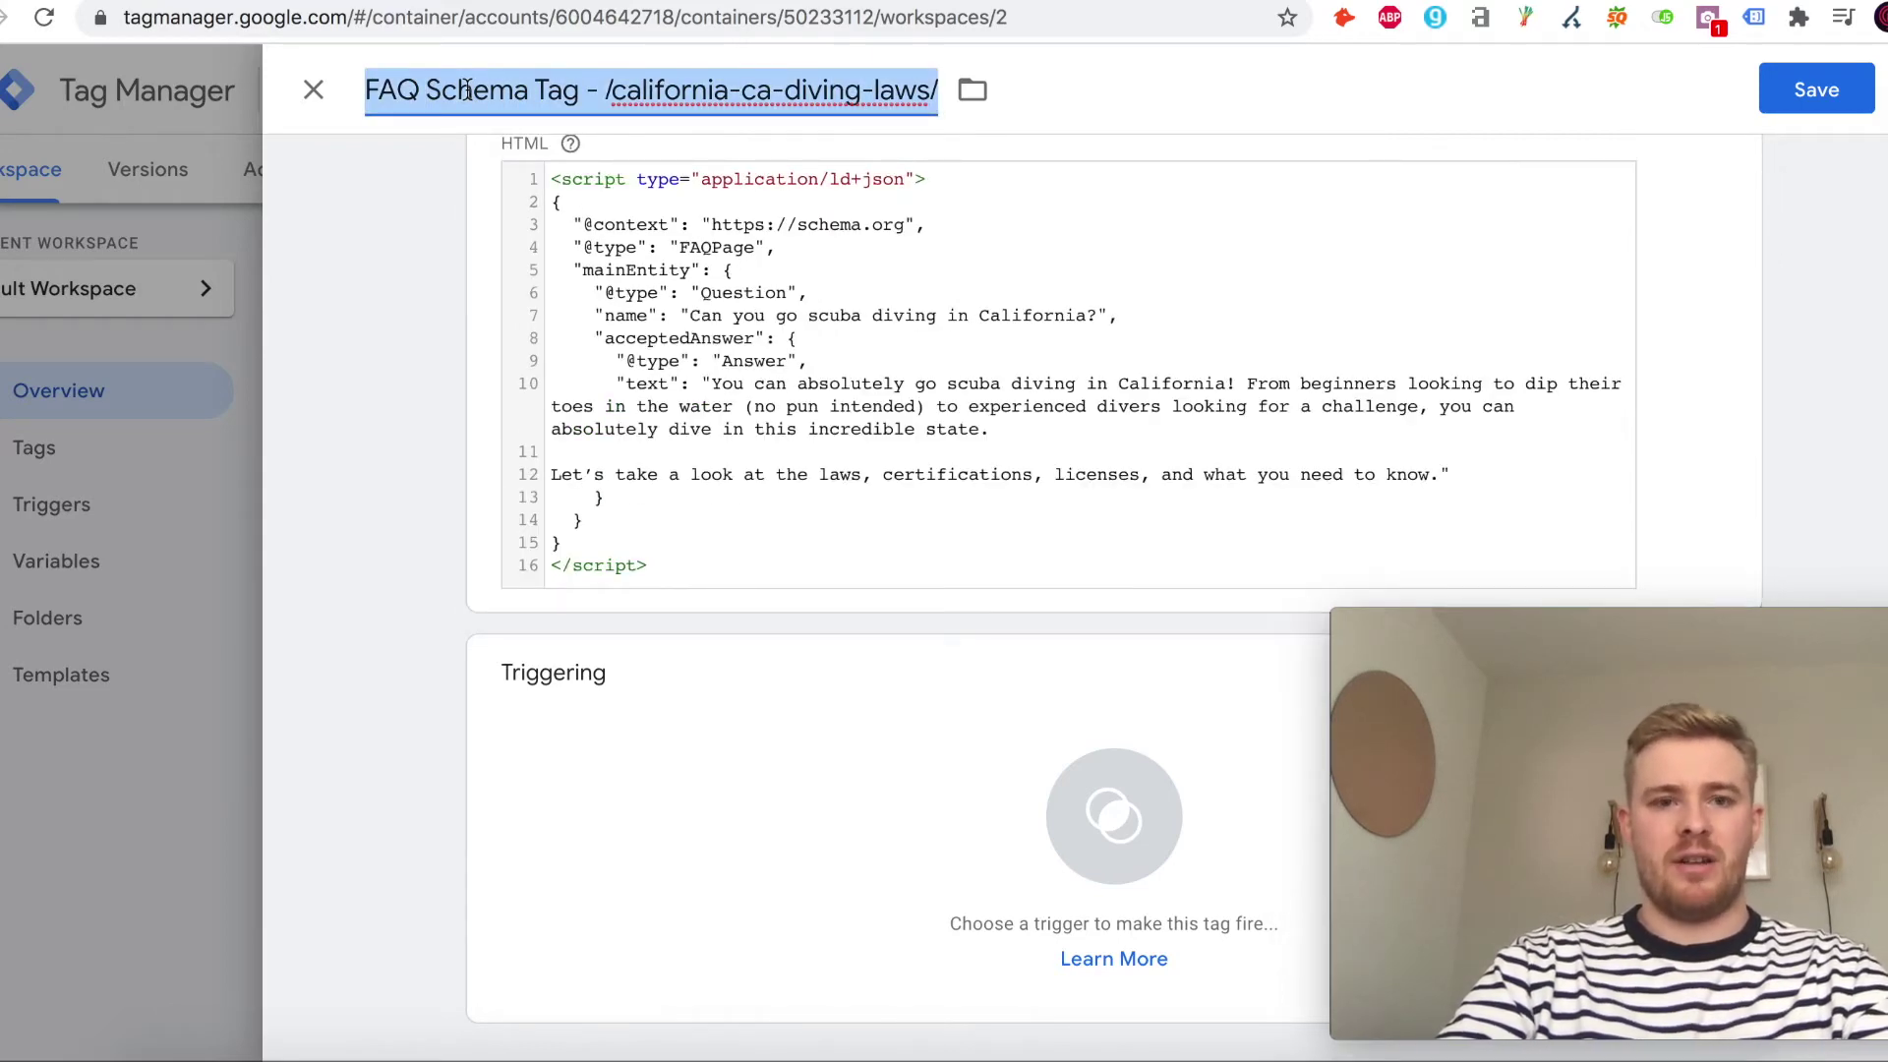
left_click(784, 722)
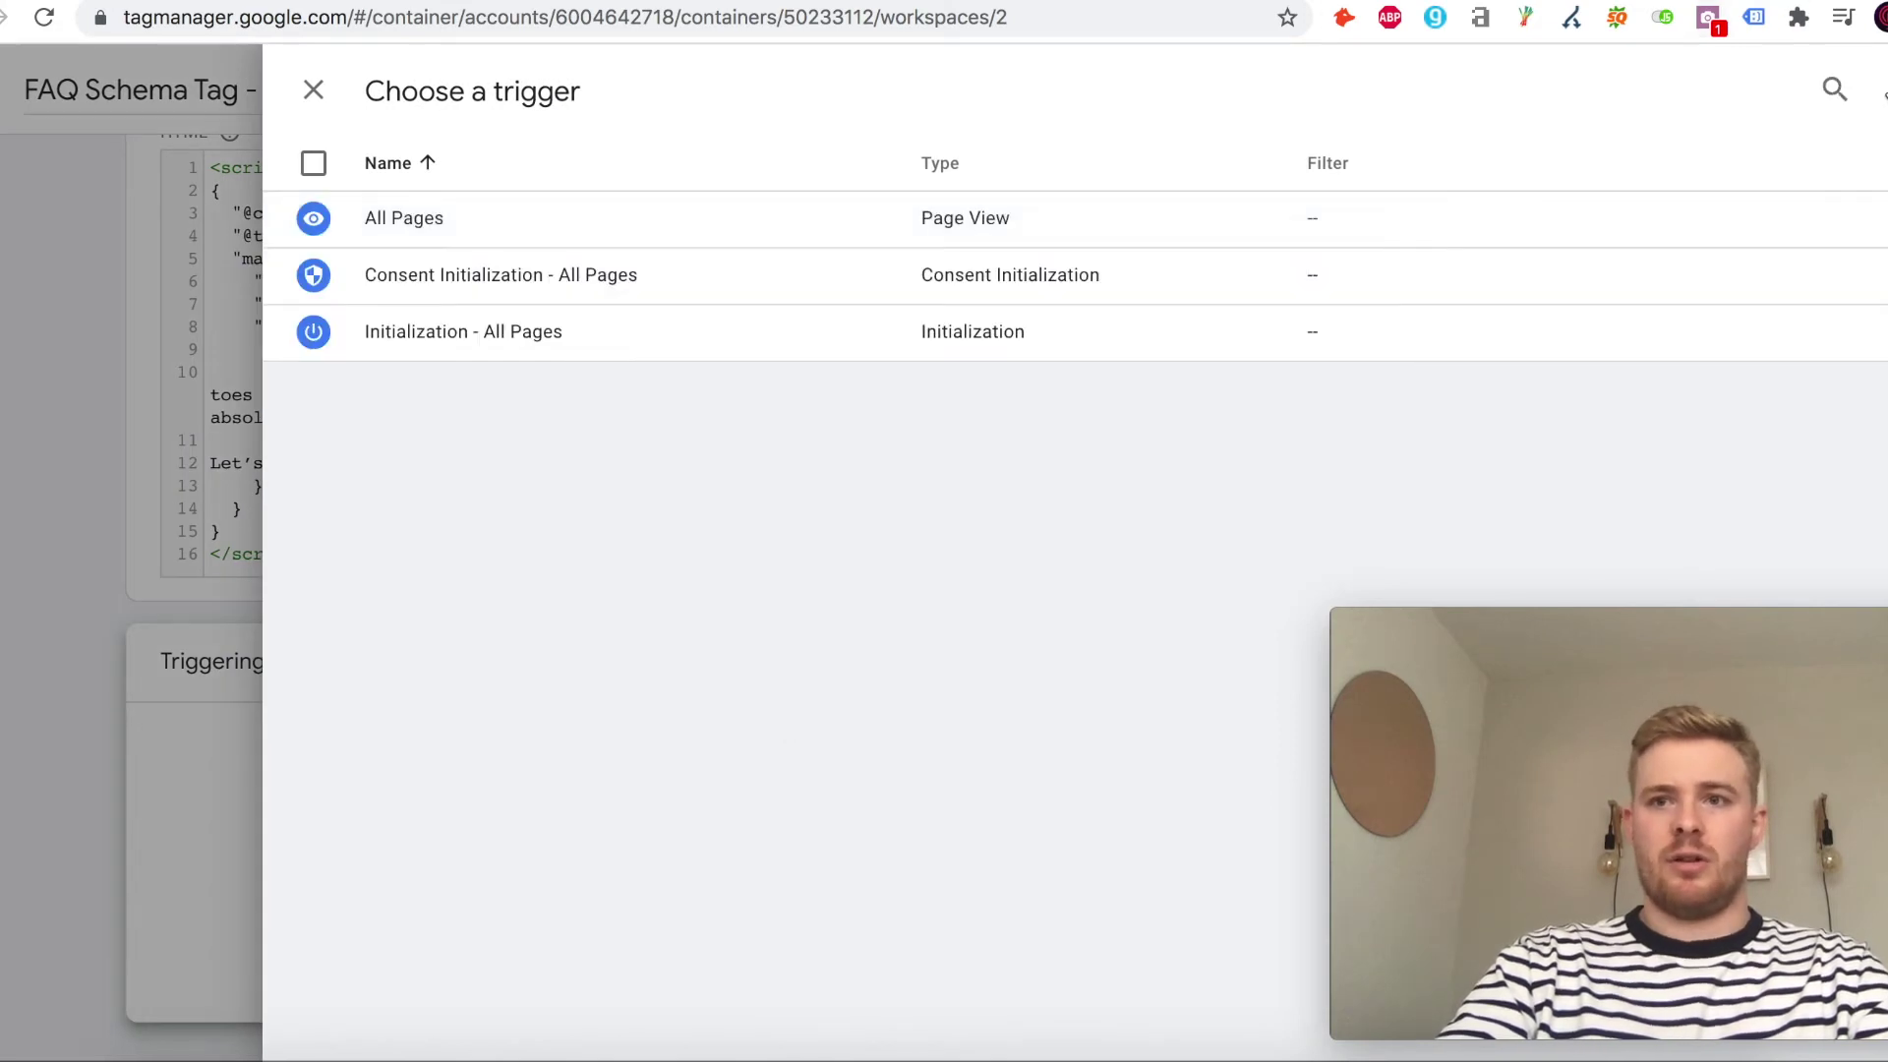
Create a Page View trigger named 'FAQ Schema Trigger - /california-ca-diving-laws/'.
left_click(1881, 90)
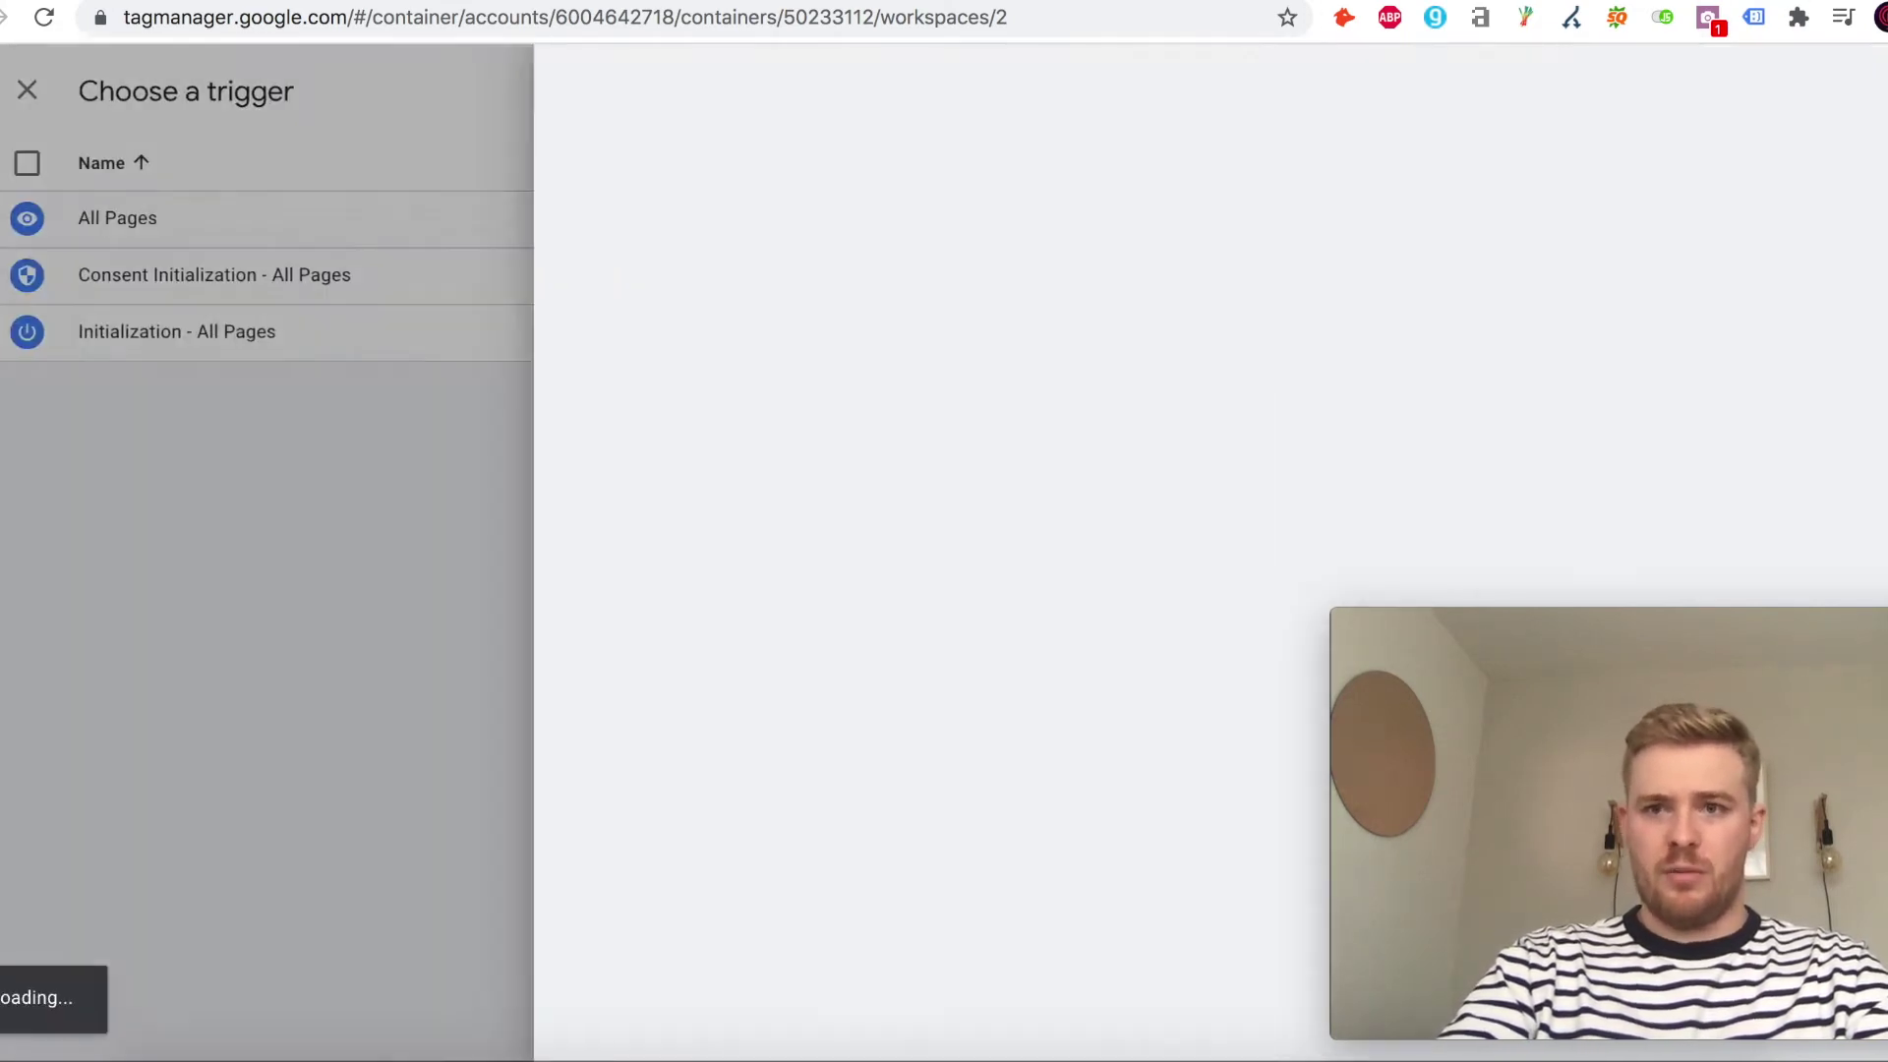
left_click(453, 92)
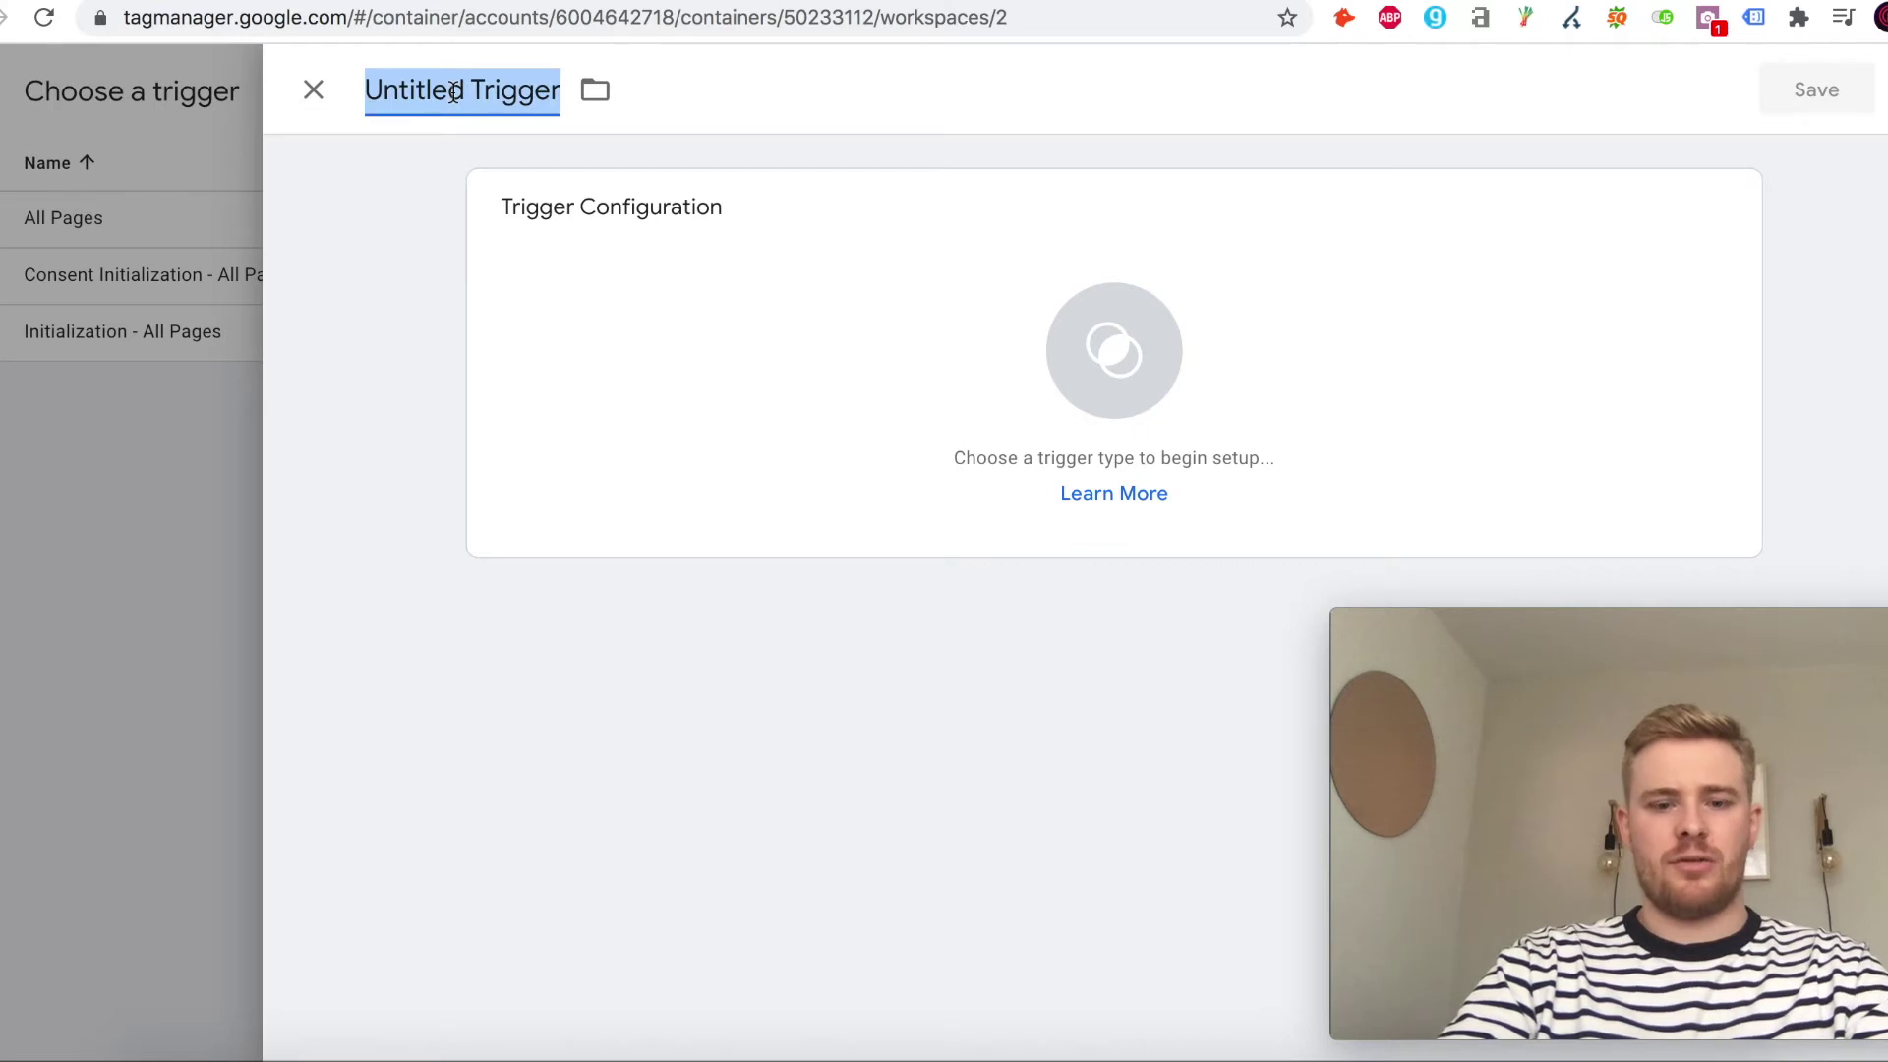
key("ctrl+v")
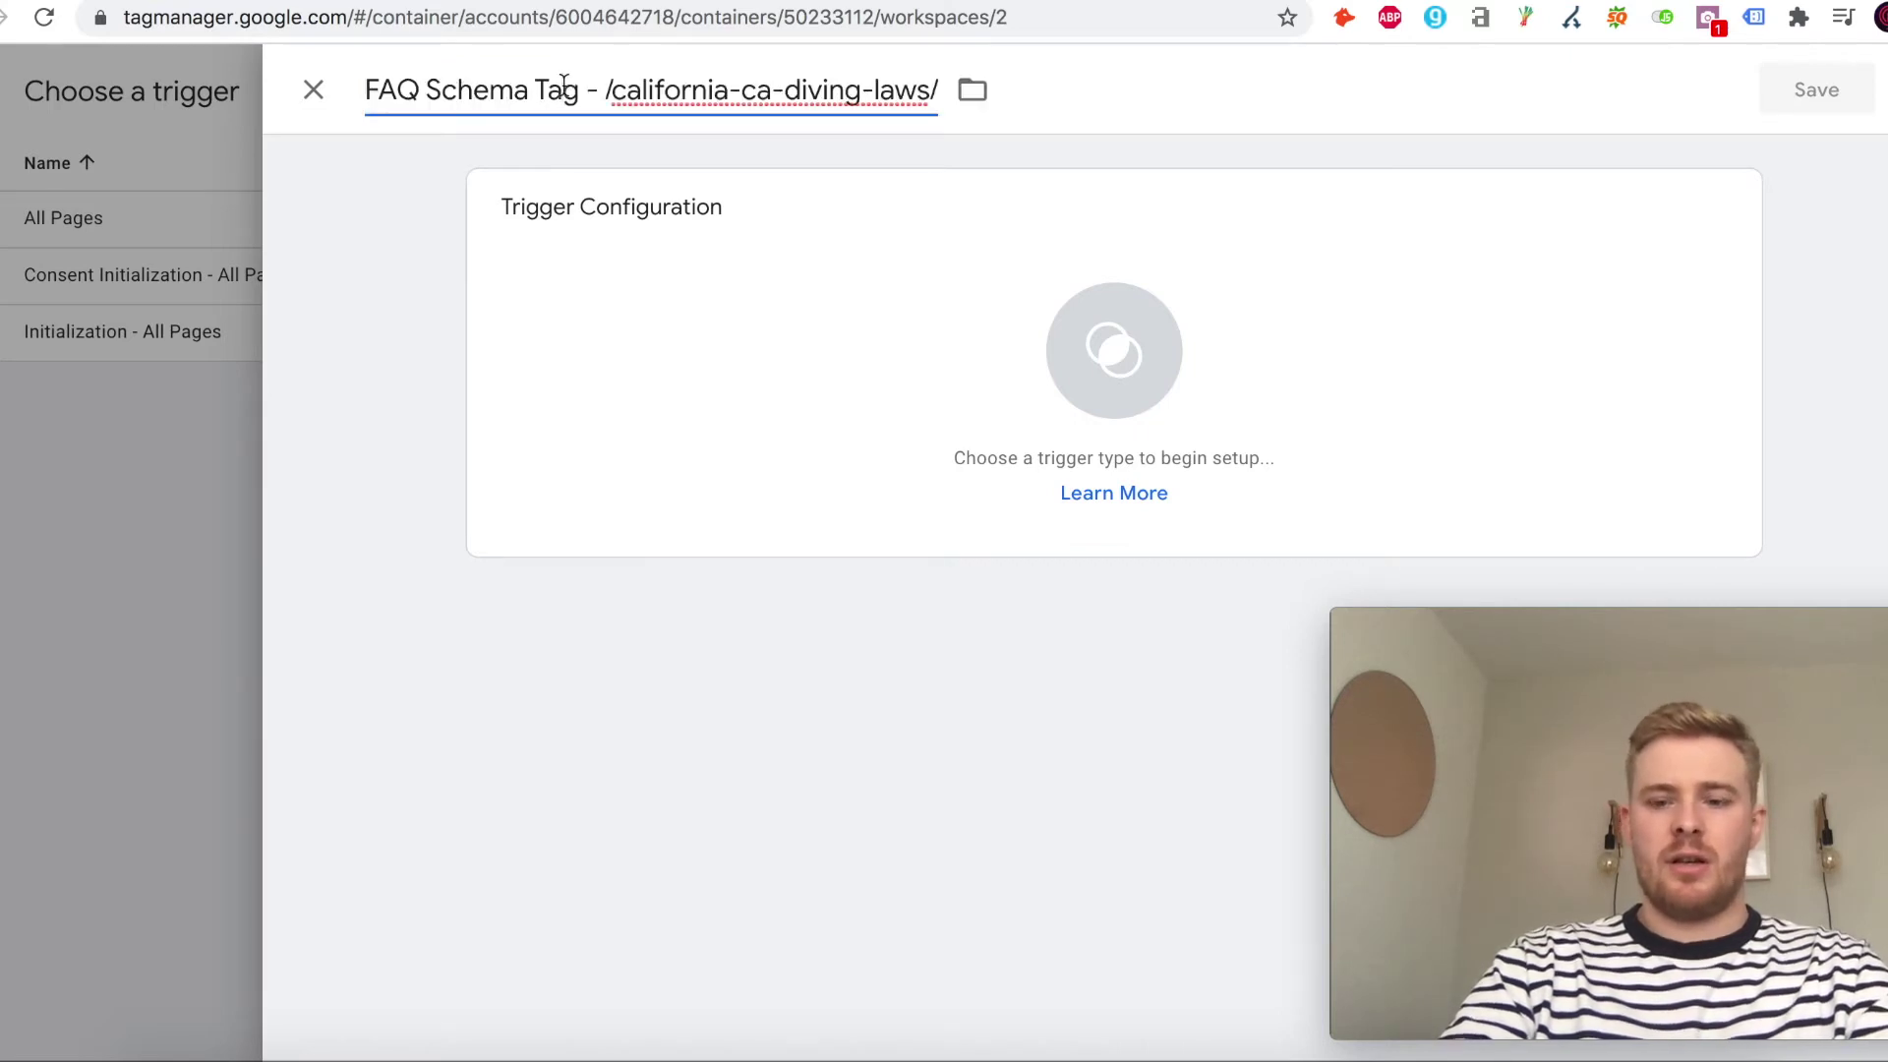
key("BackSpace")
key("BackSpace")
type("rigger")
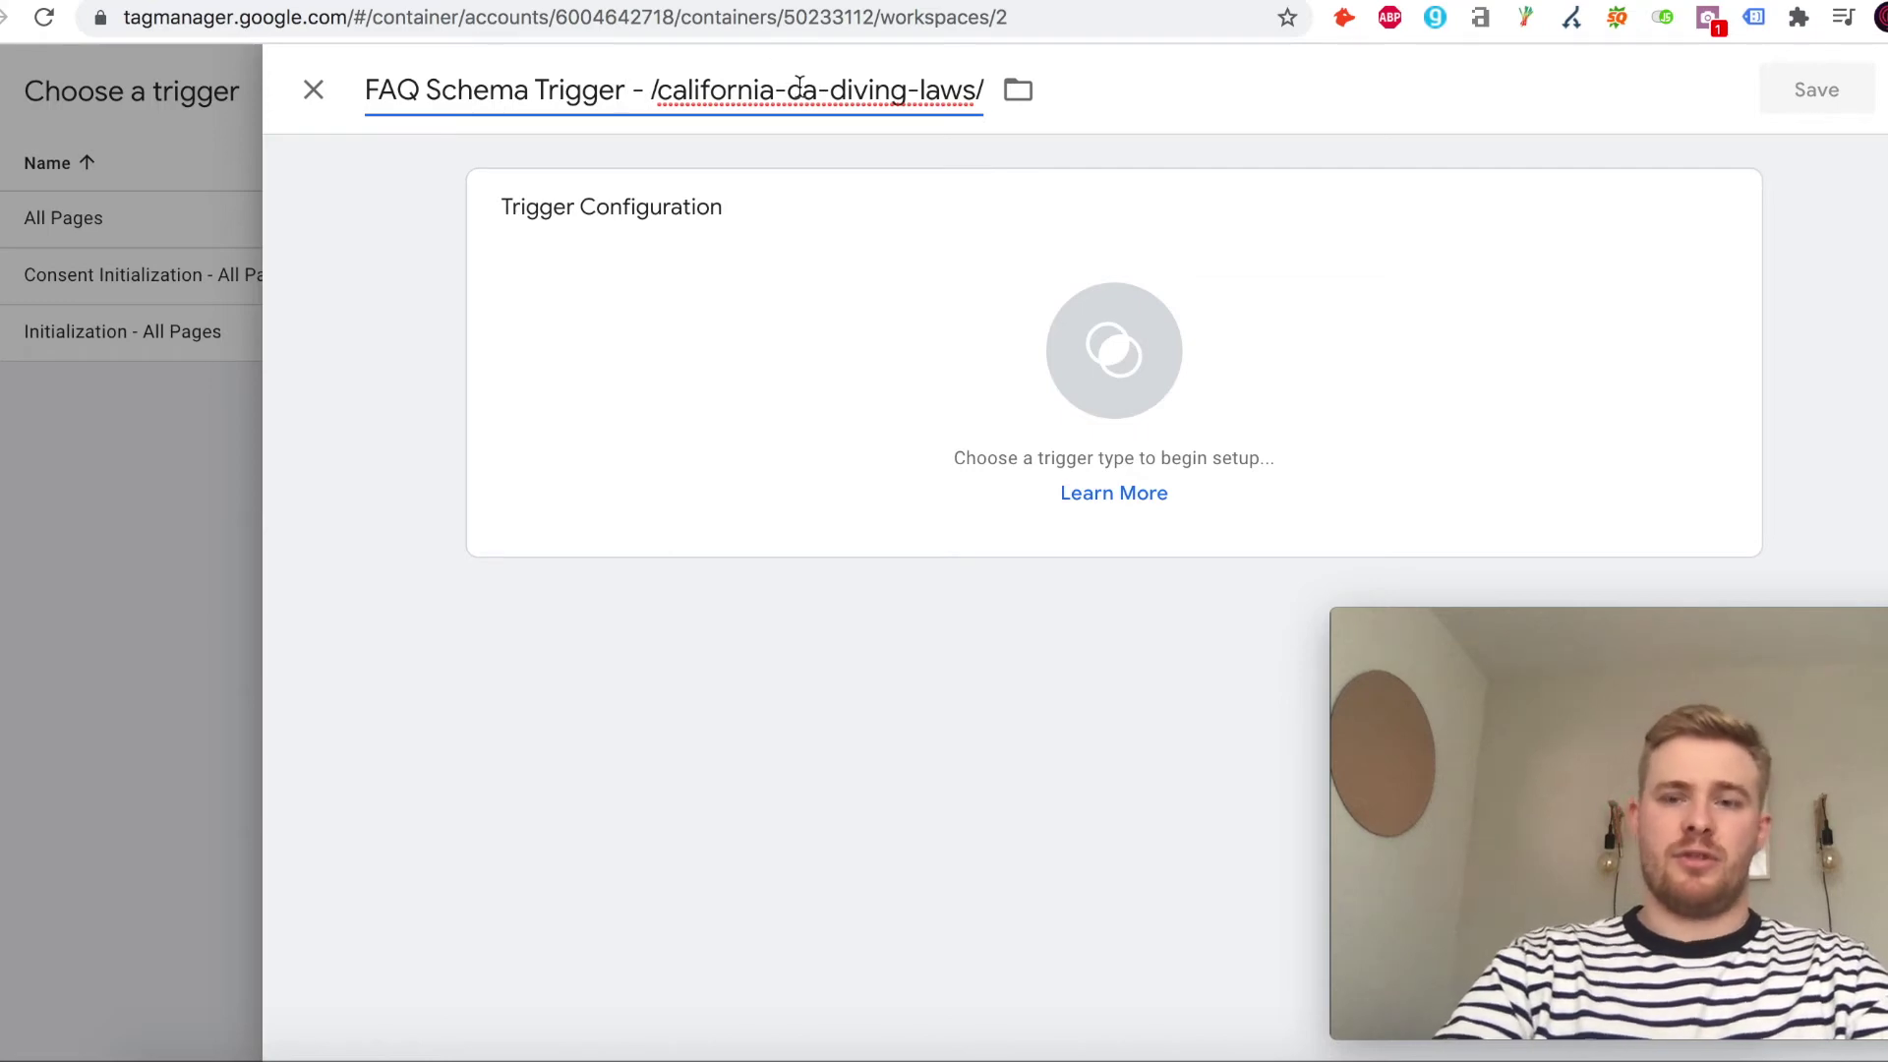
left_click(755, 365)
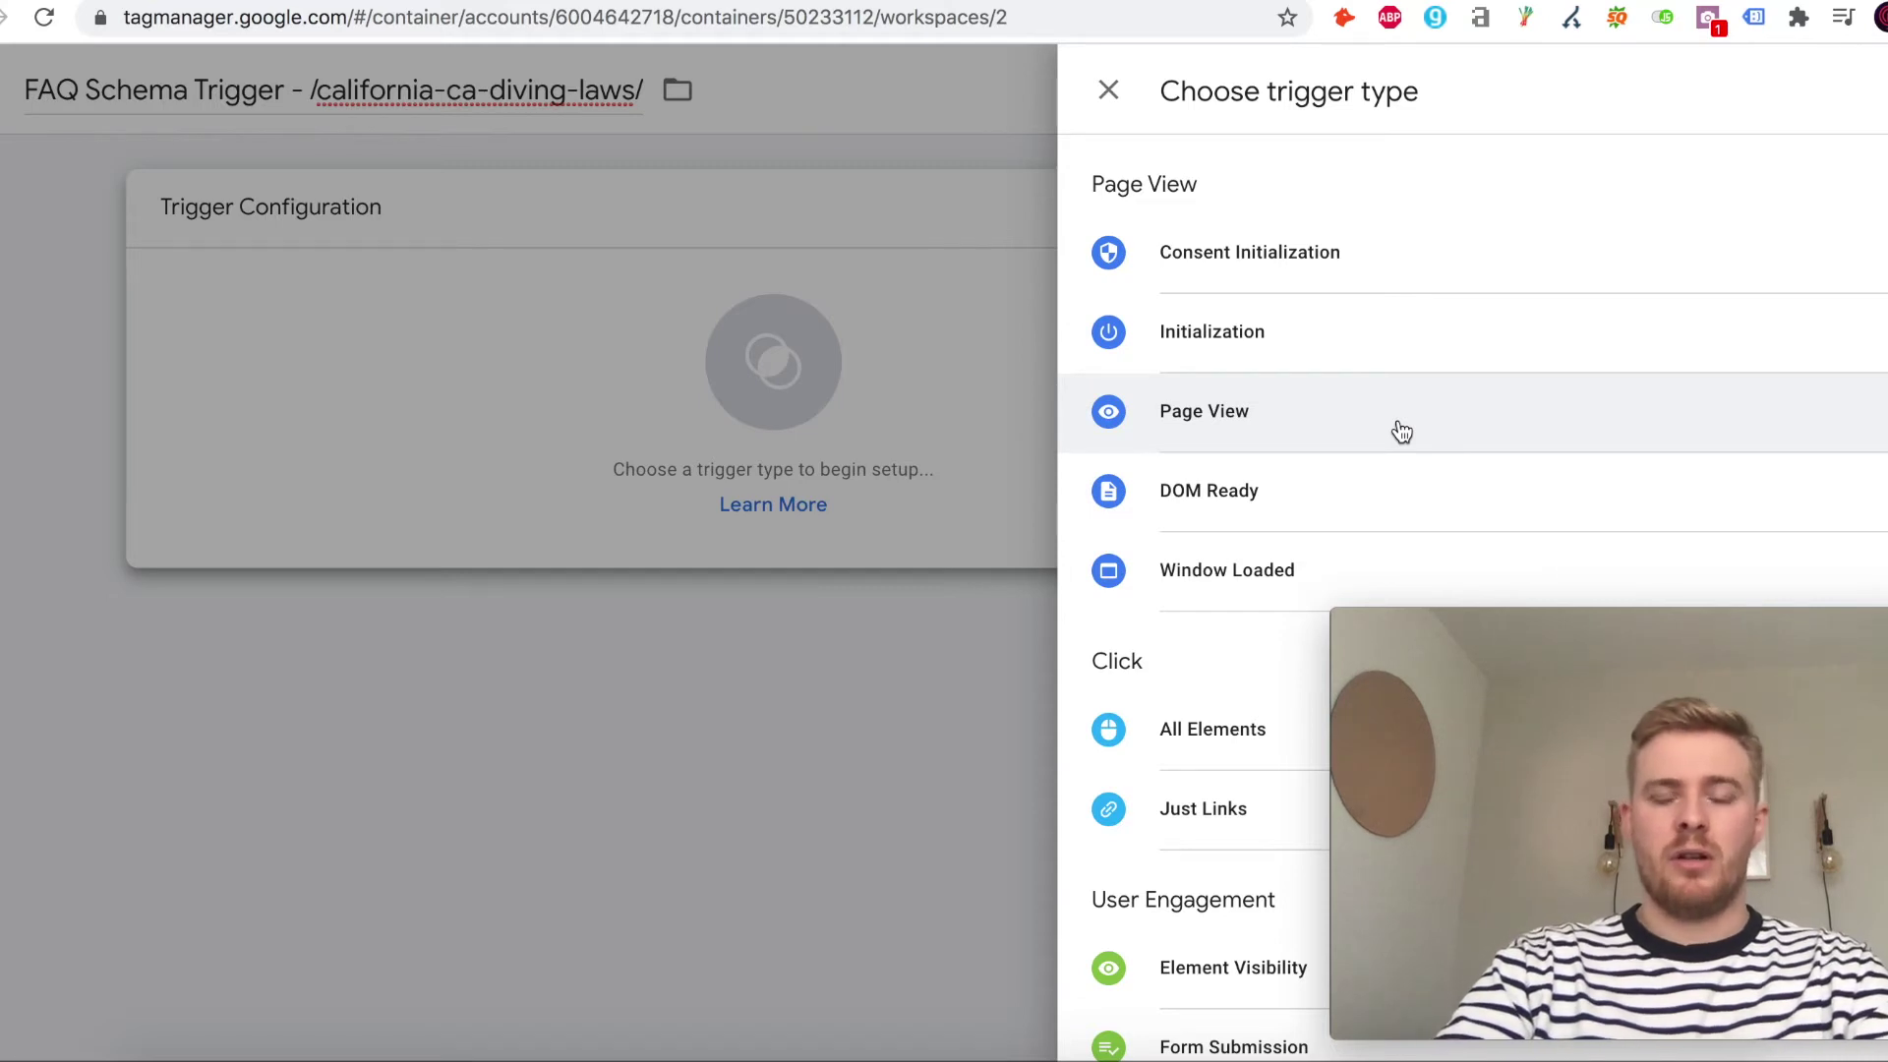
left_click(1401, 433)
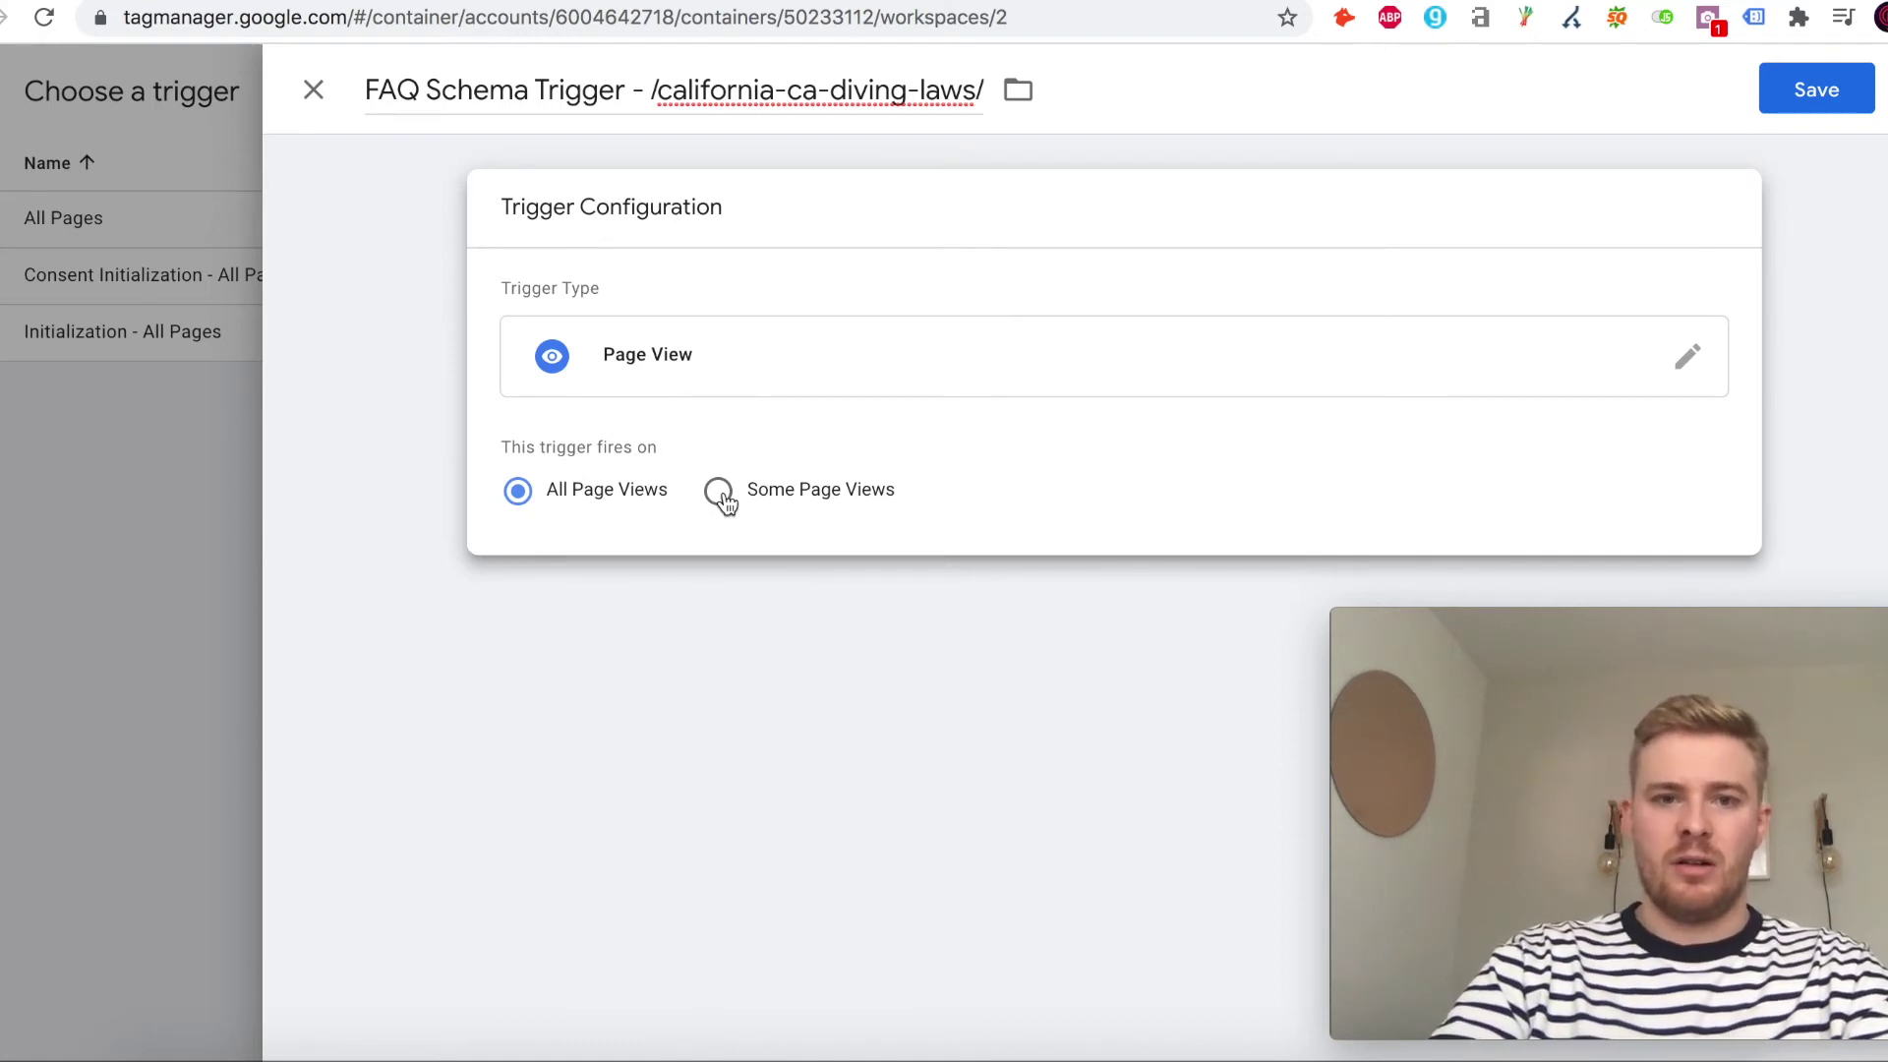
Restrict the trigger to Some Page Views where Page URL equals a value.
left_click(723, 502)
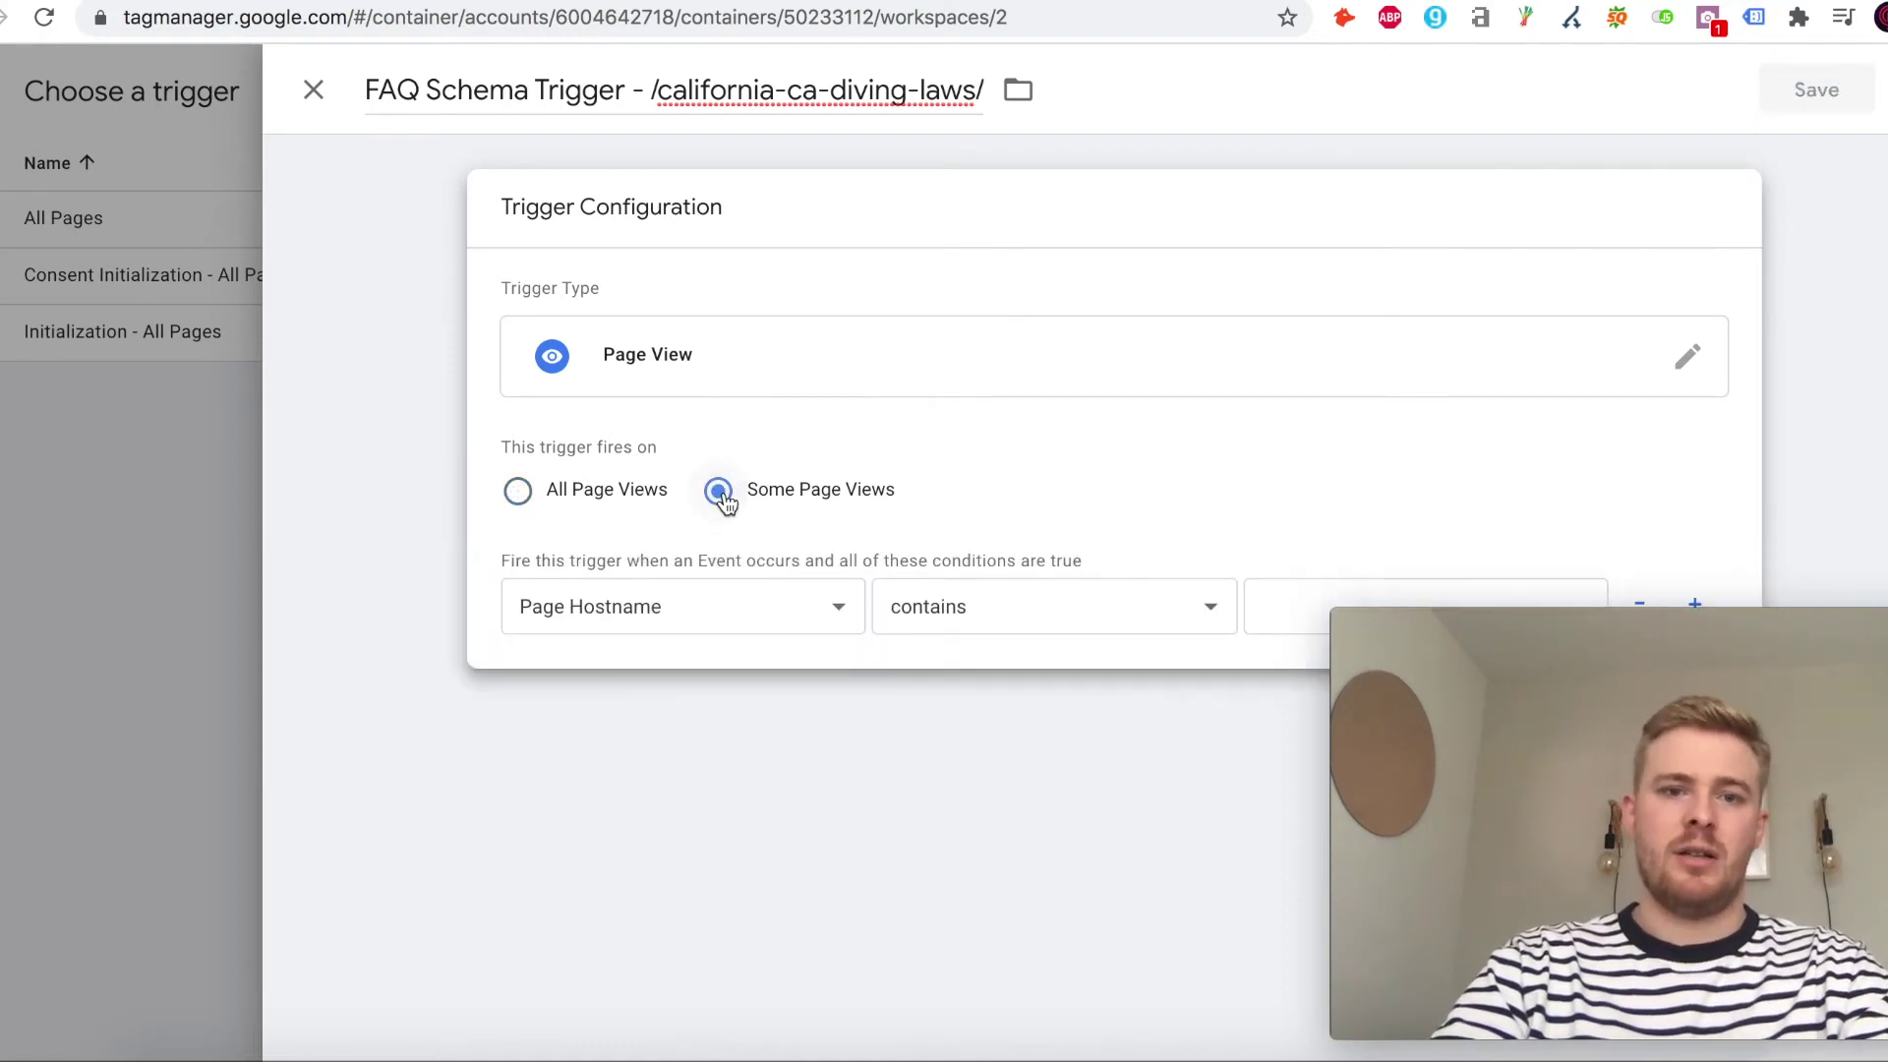
left_click(703, 606)
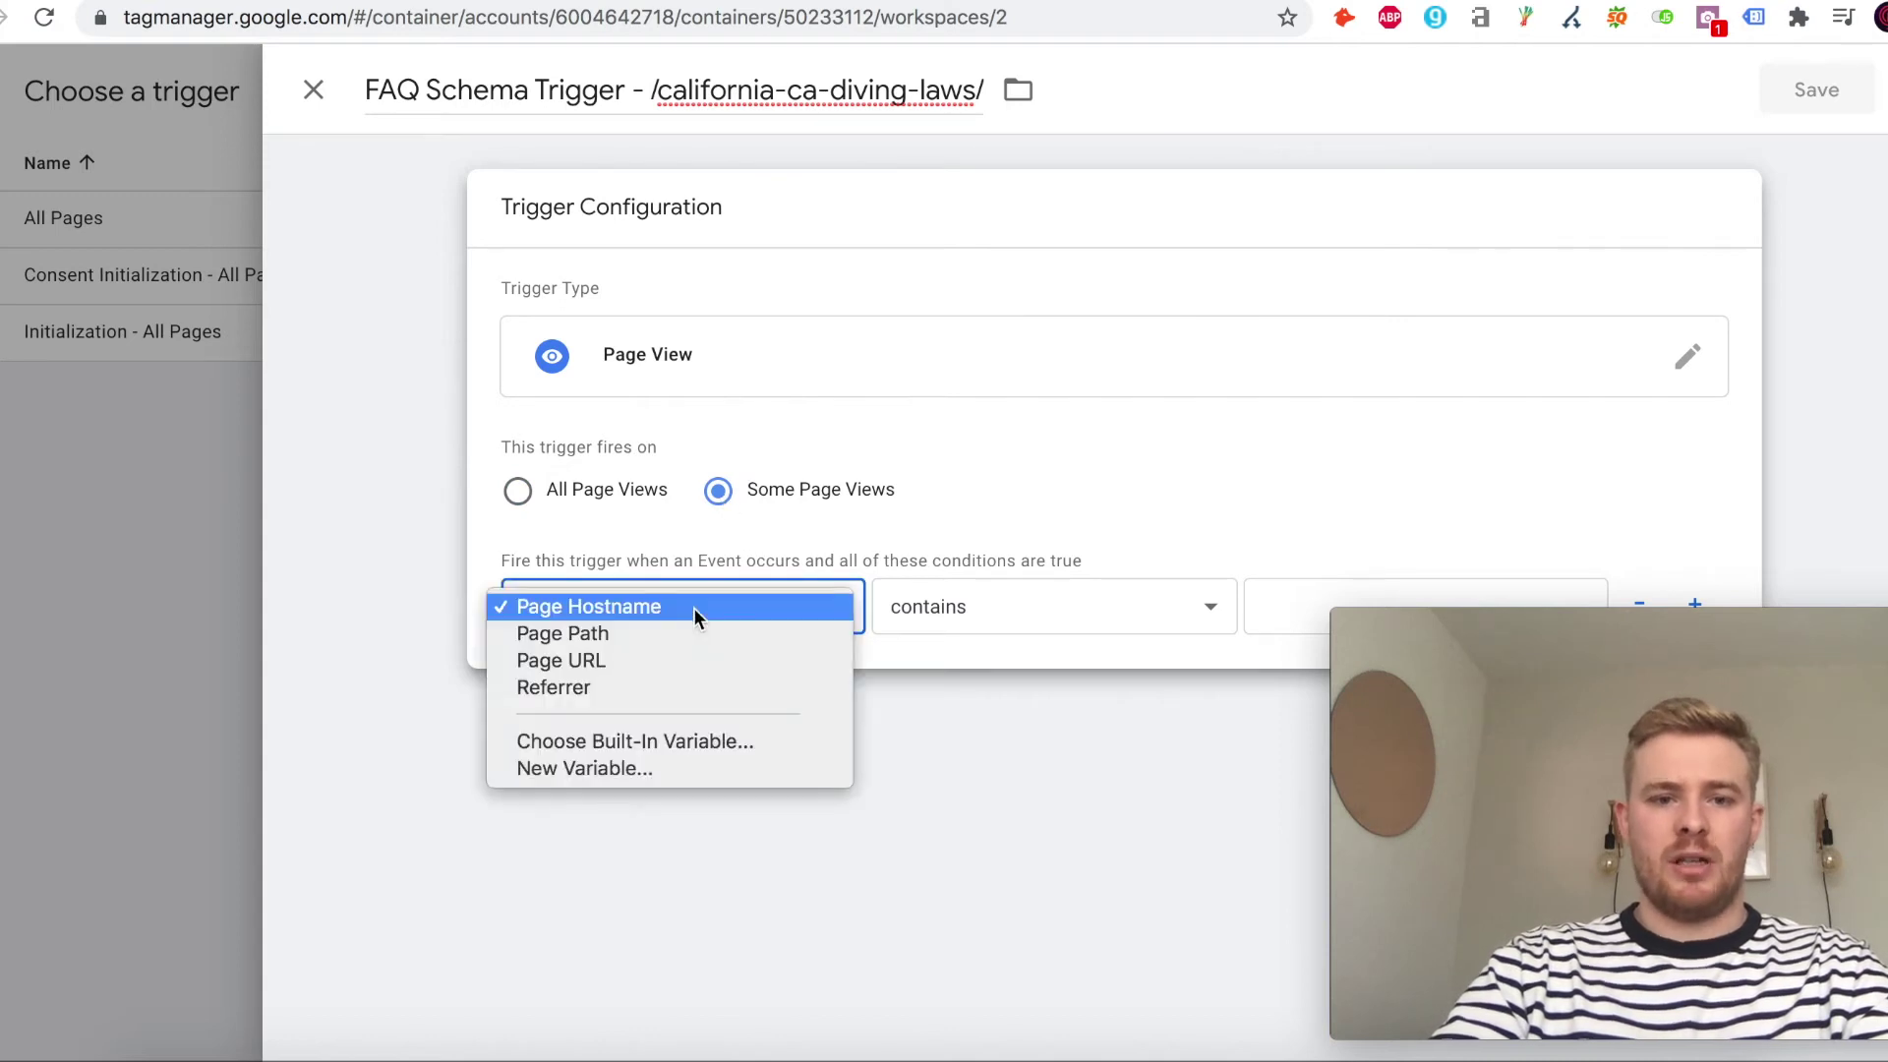
left_click(678, 660)
left_click(925, 607)
left_click(952, 587)
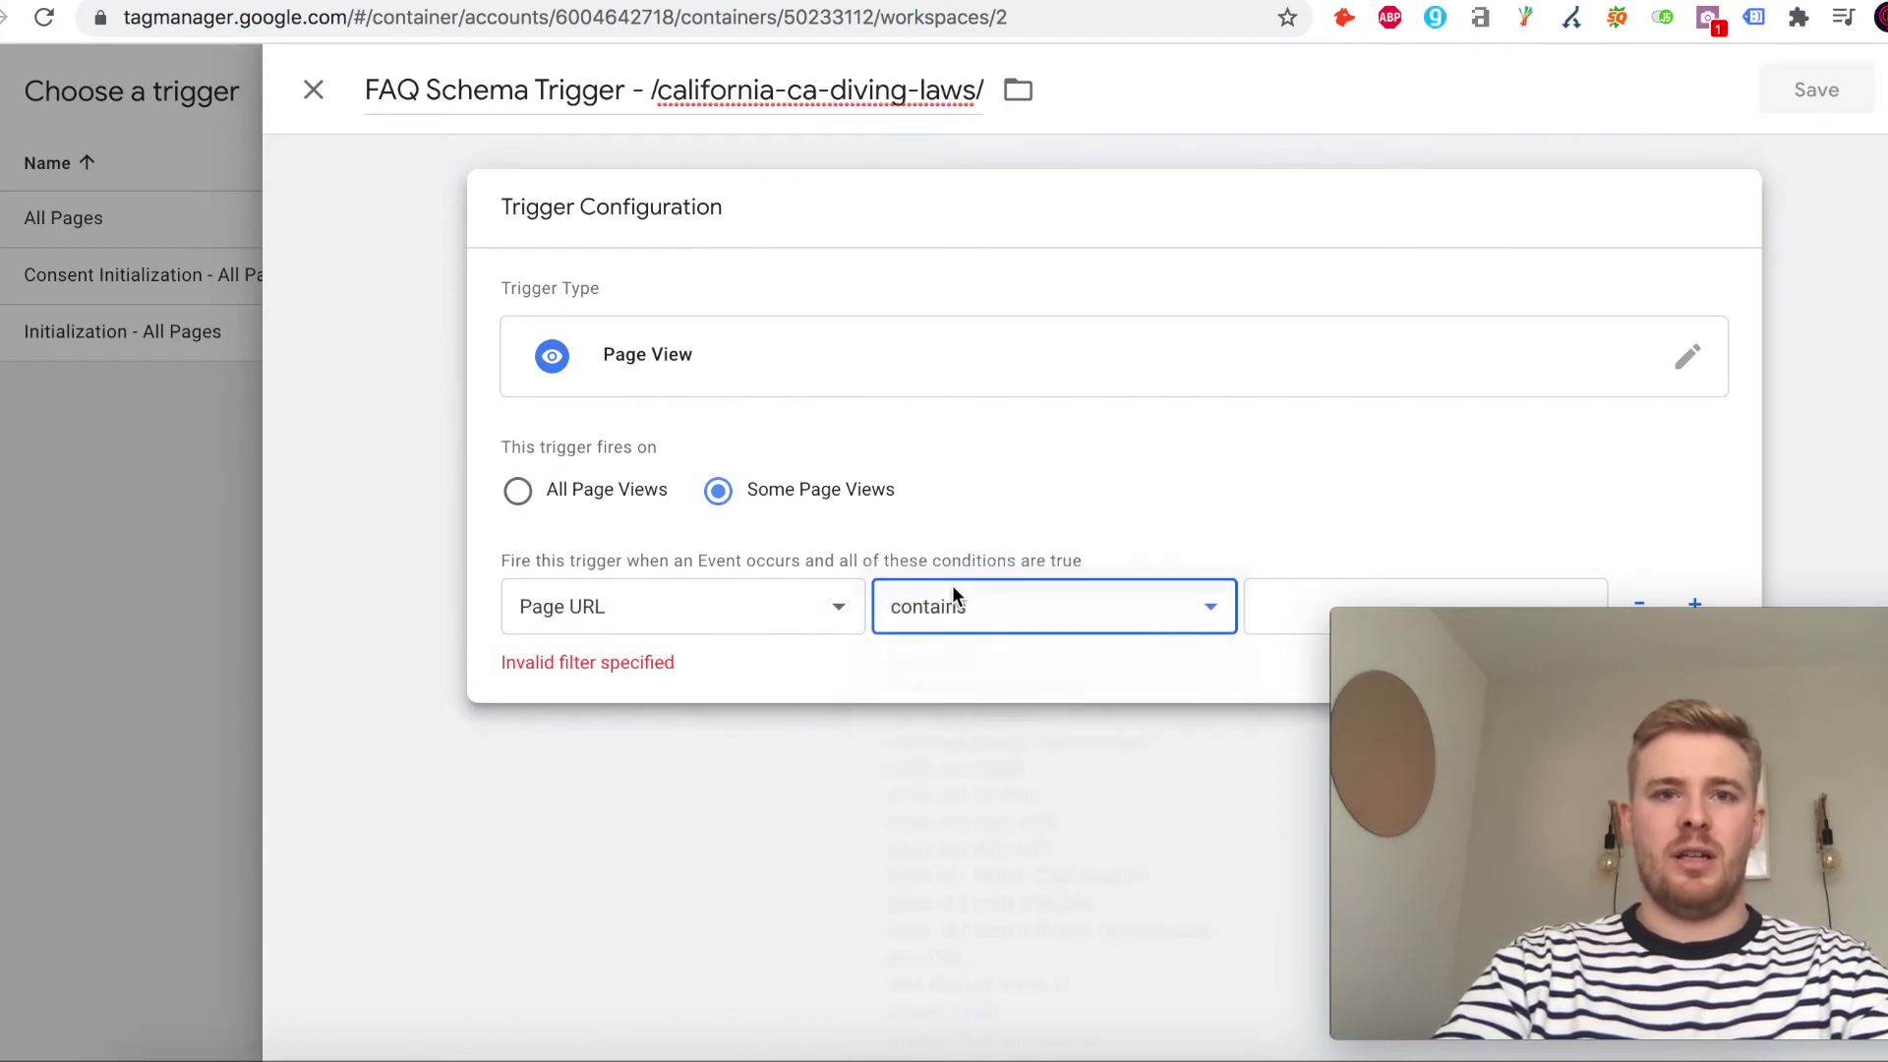
key("ctrl+Tab")
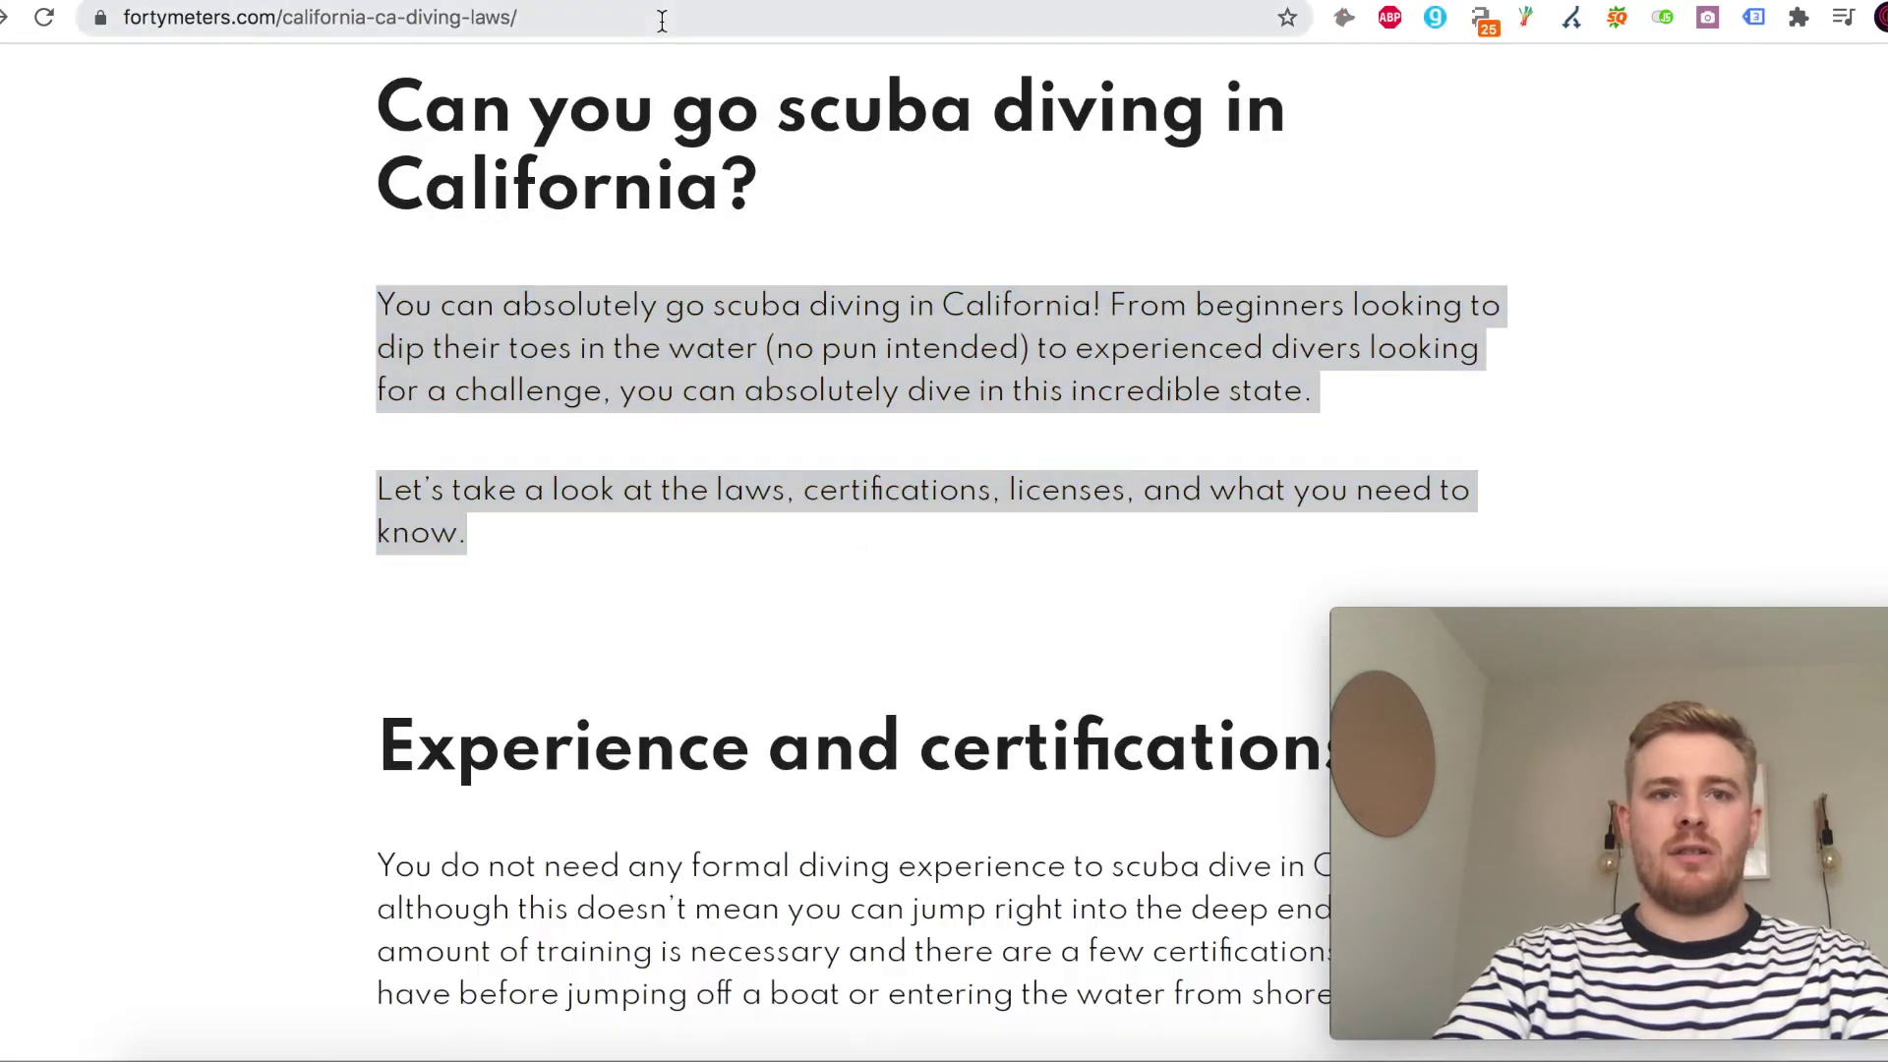
left_click(662, 19)
key("ctrl+c")
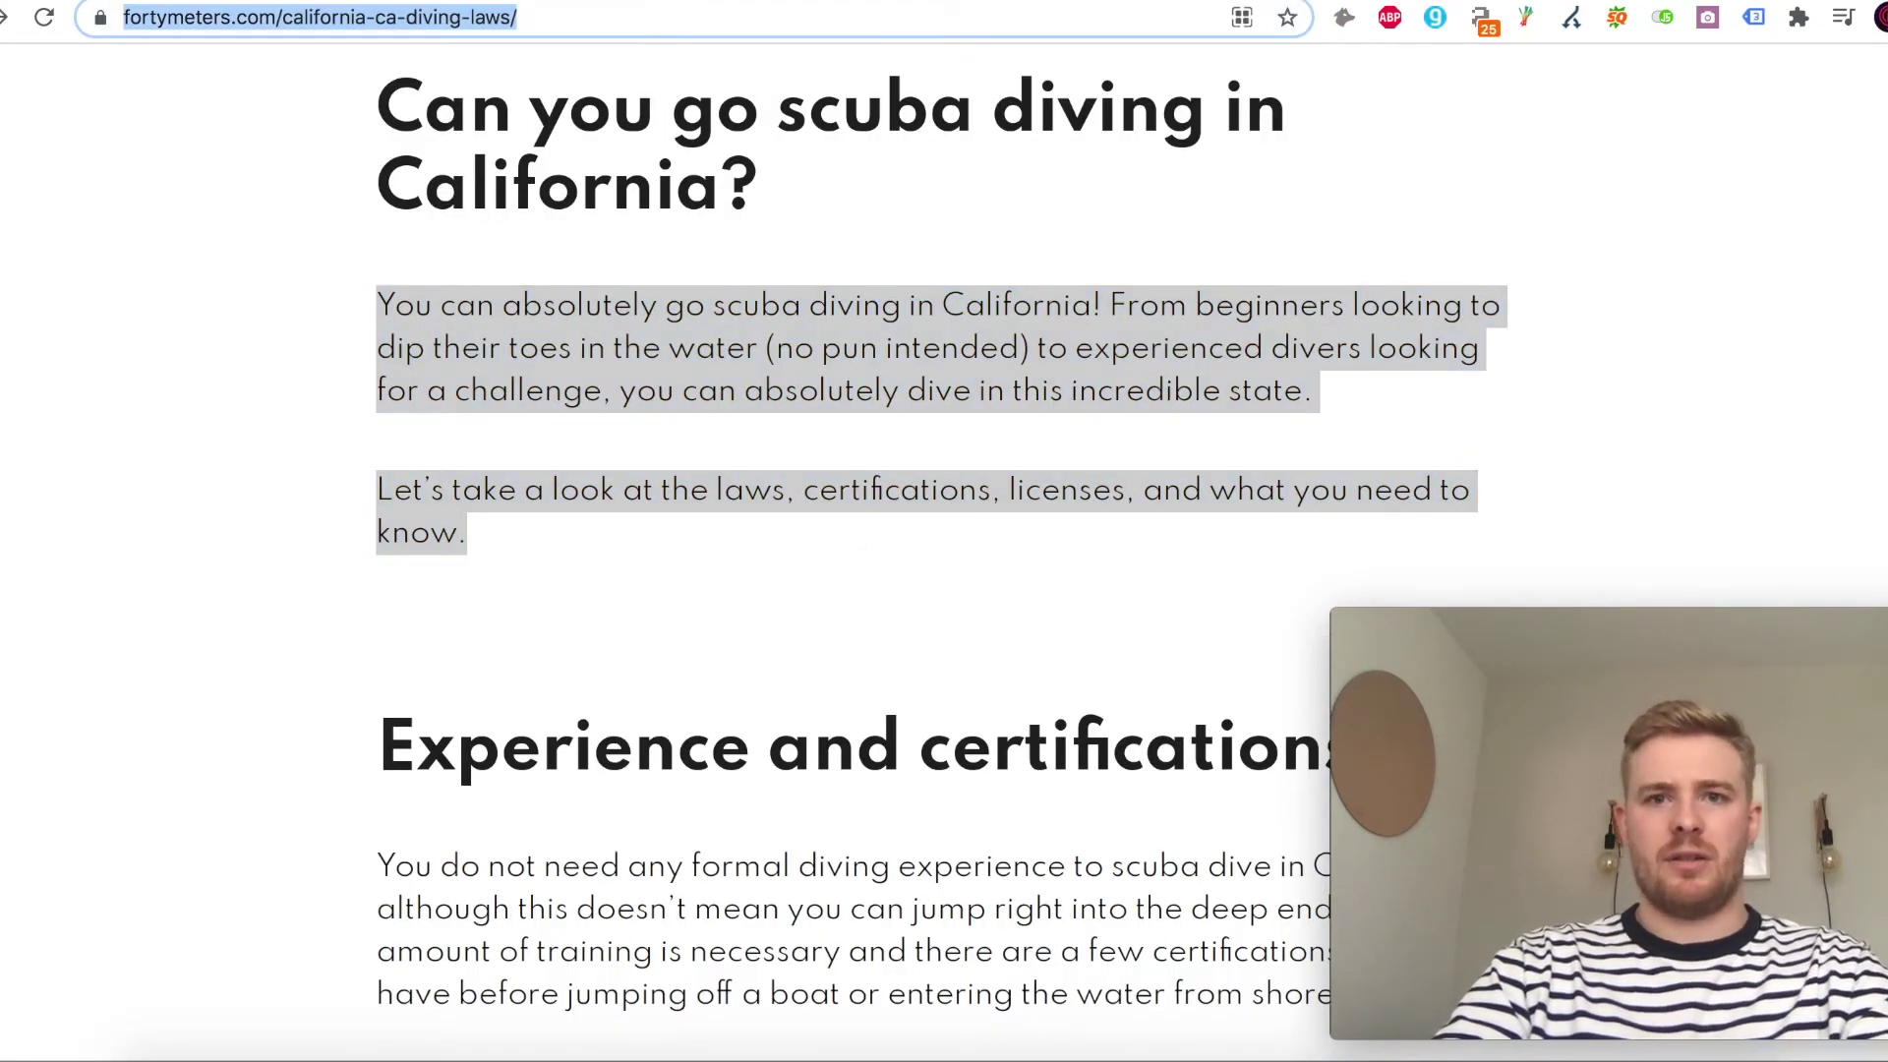
key("ctrl+shift+Tab")
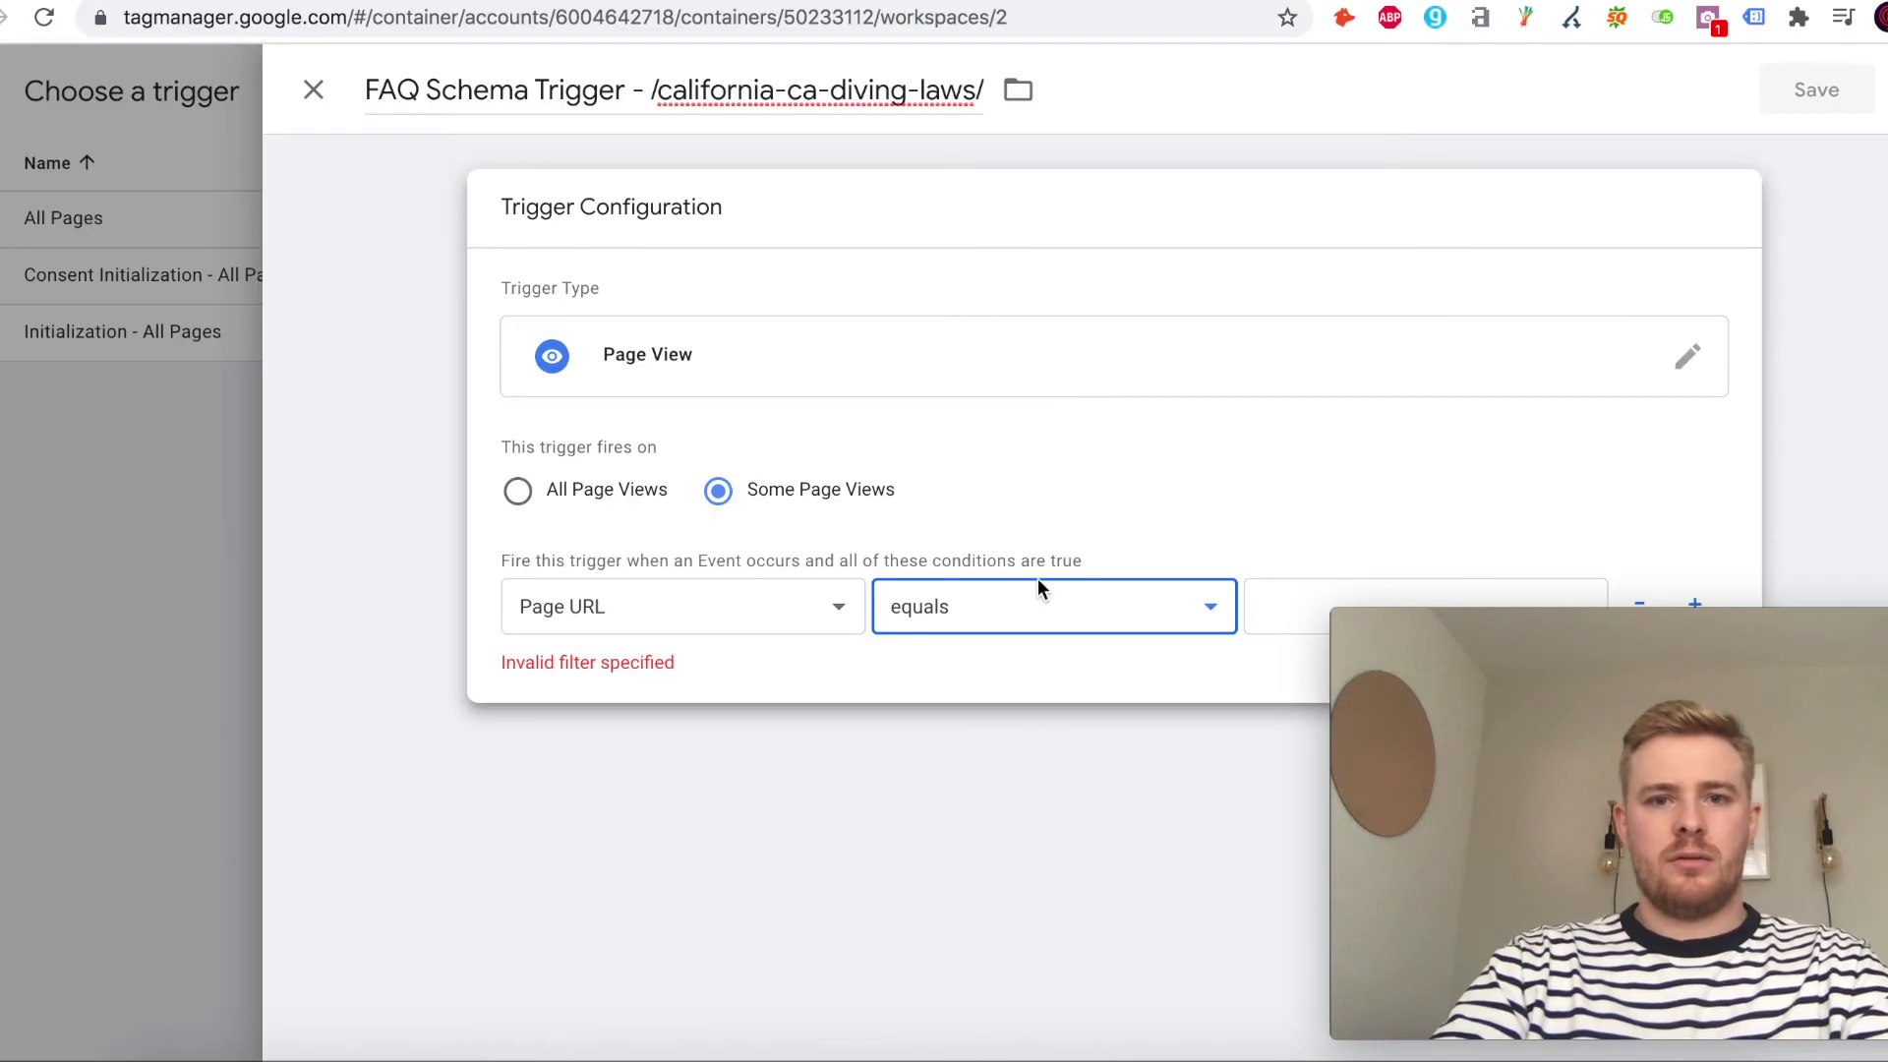
left_click(1298, 598)
key("ctrl+v")
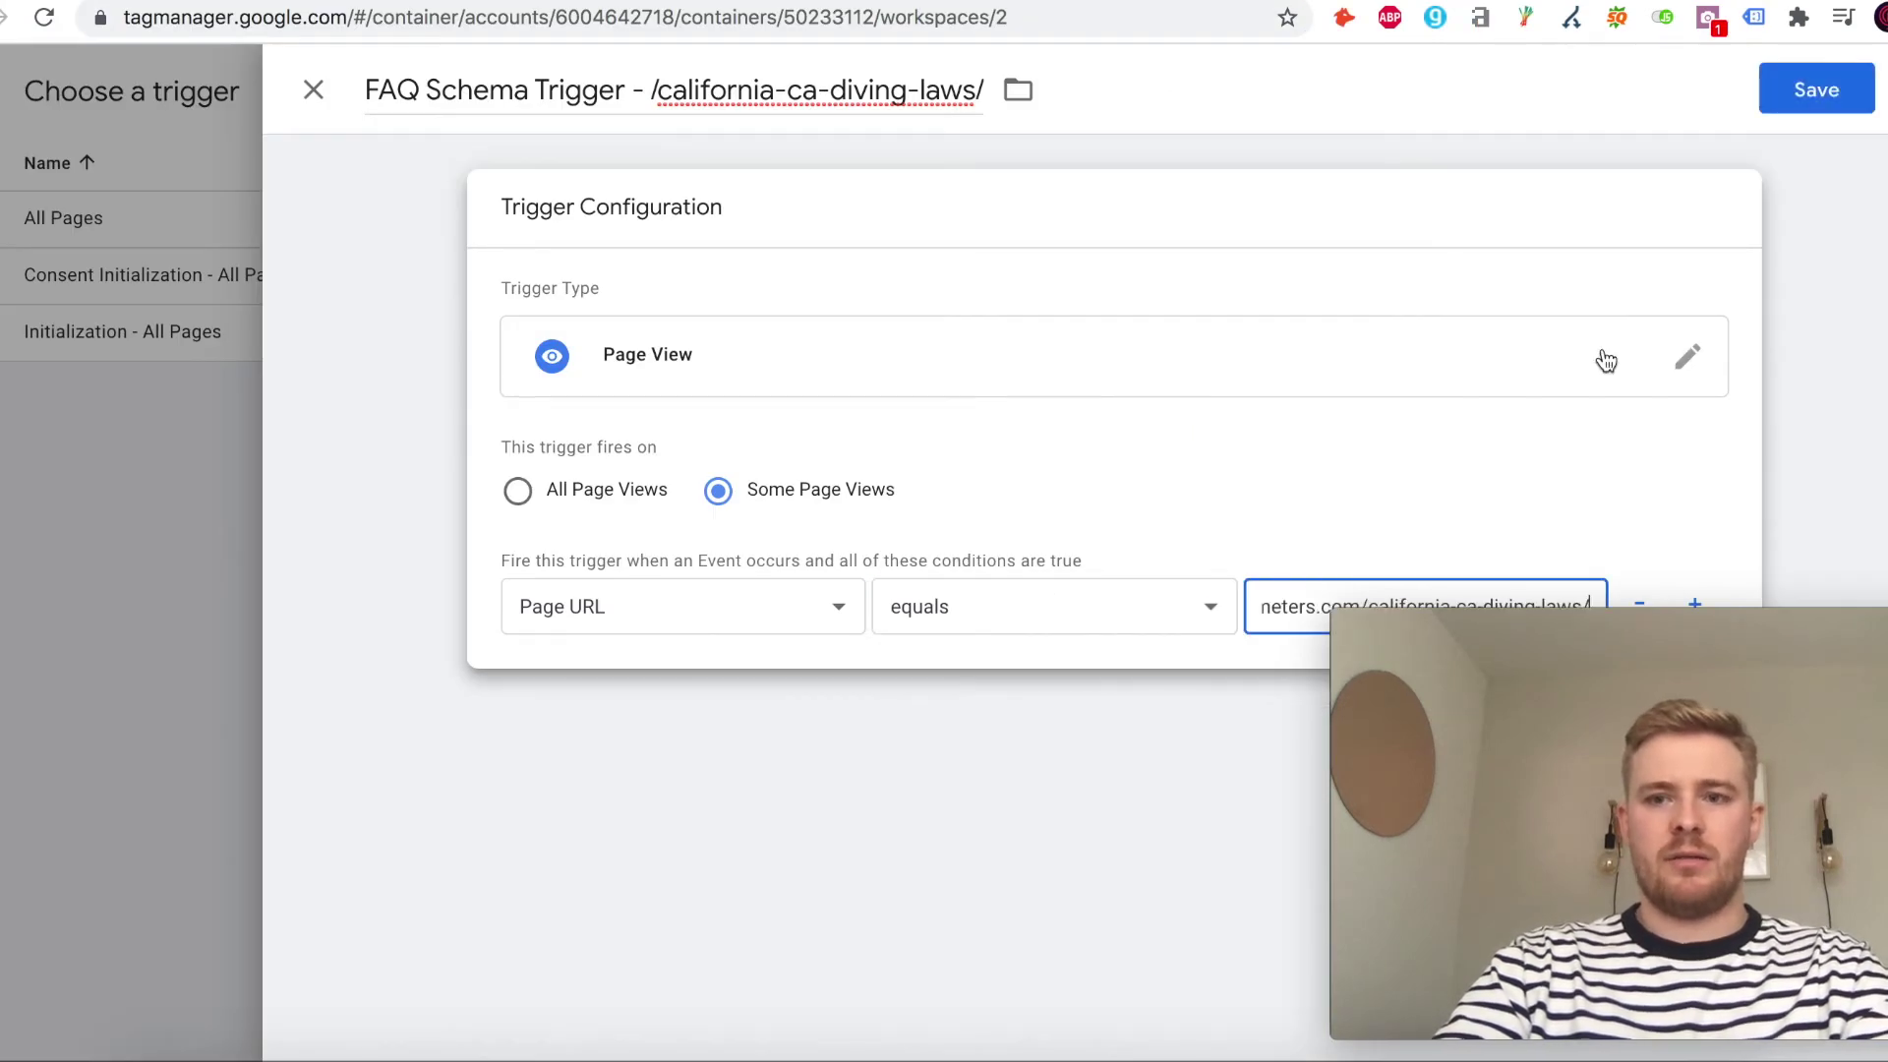
left_click(1790, 91)
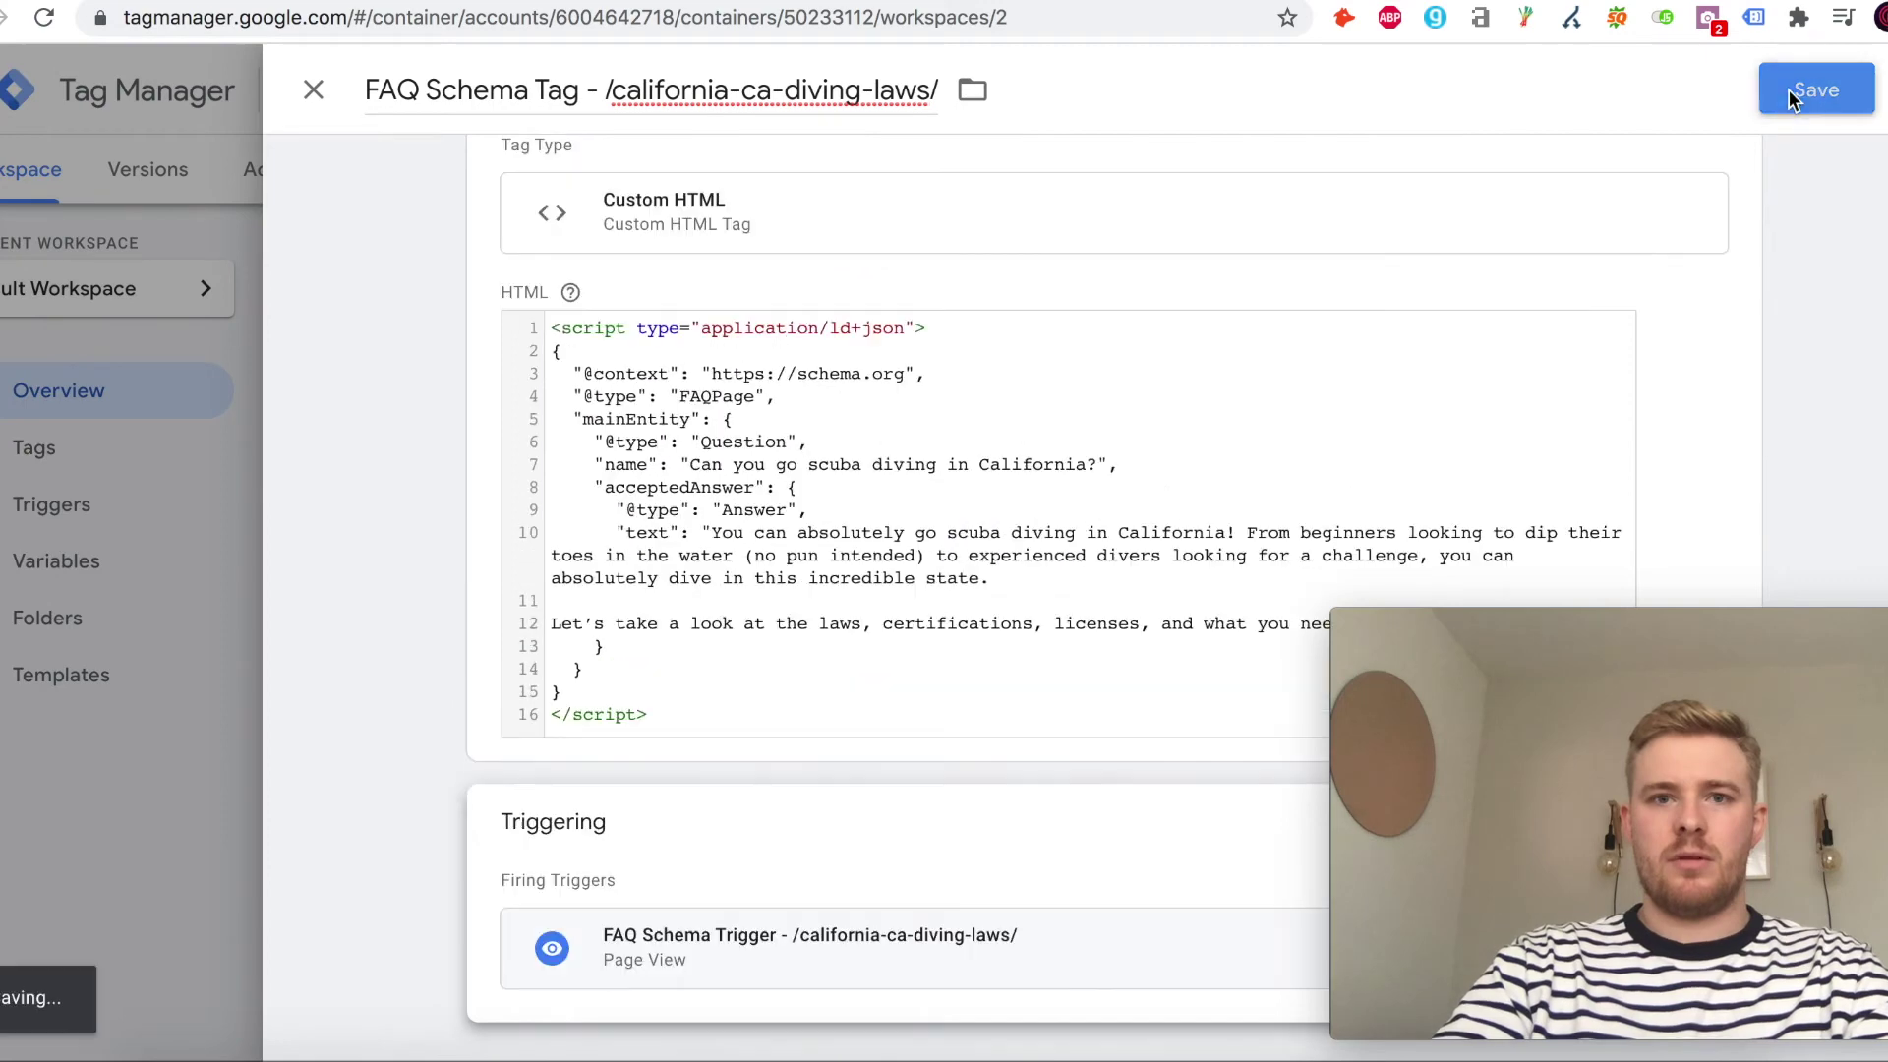
Save the FAQ Schema Tag and publish the workspace as Version 2 without a description.
left_click(1790, 91)
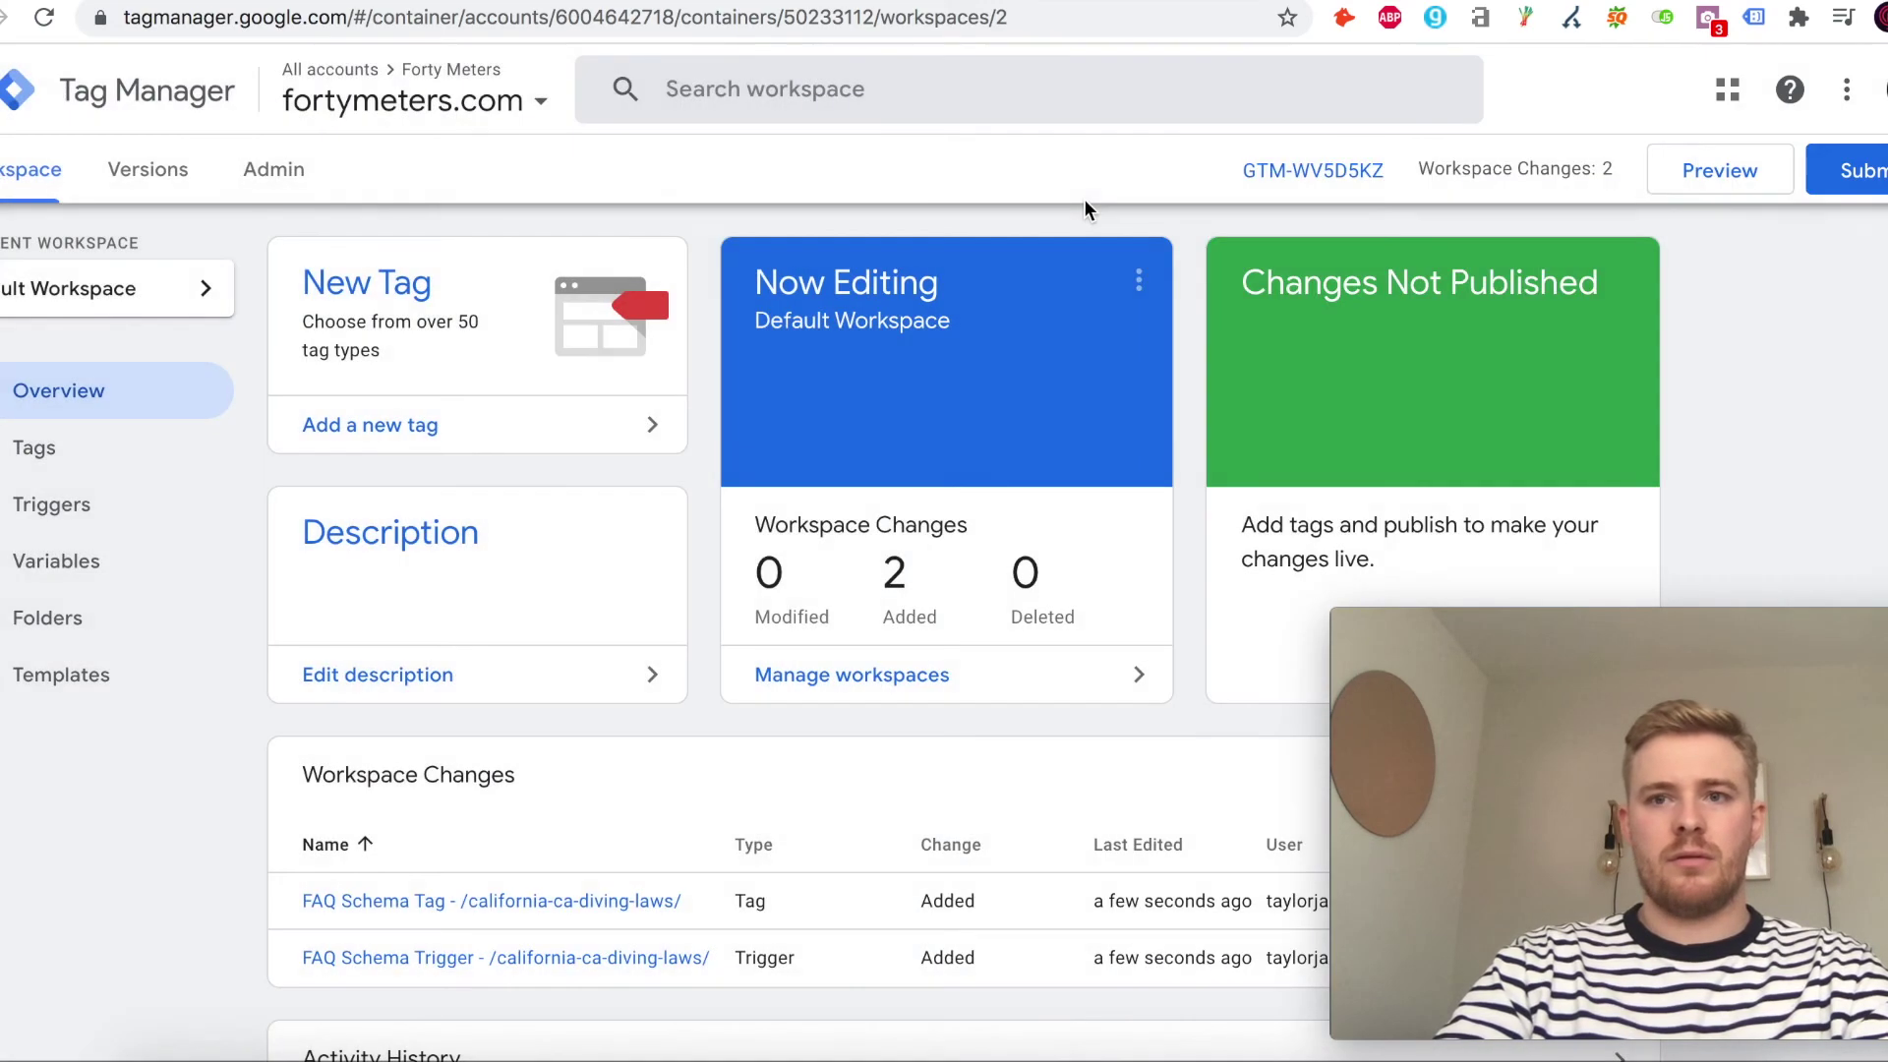
left_click(1867, 173)
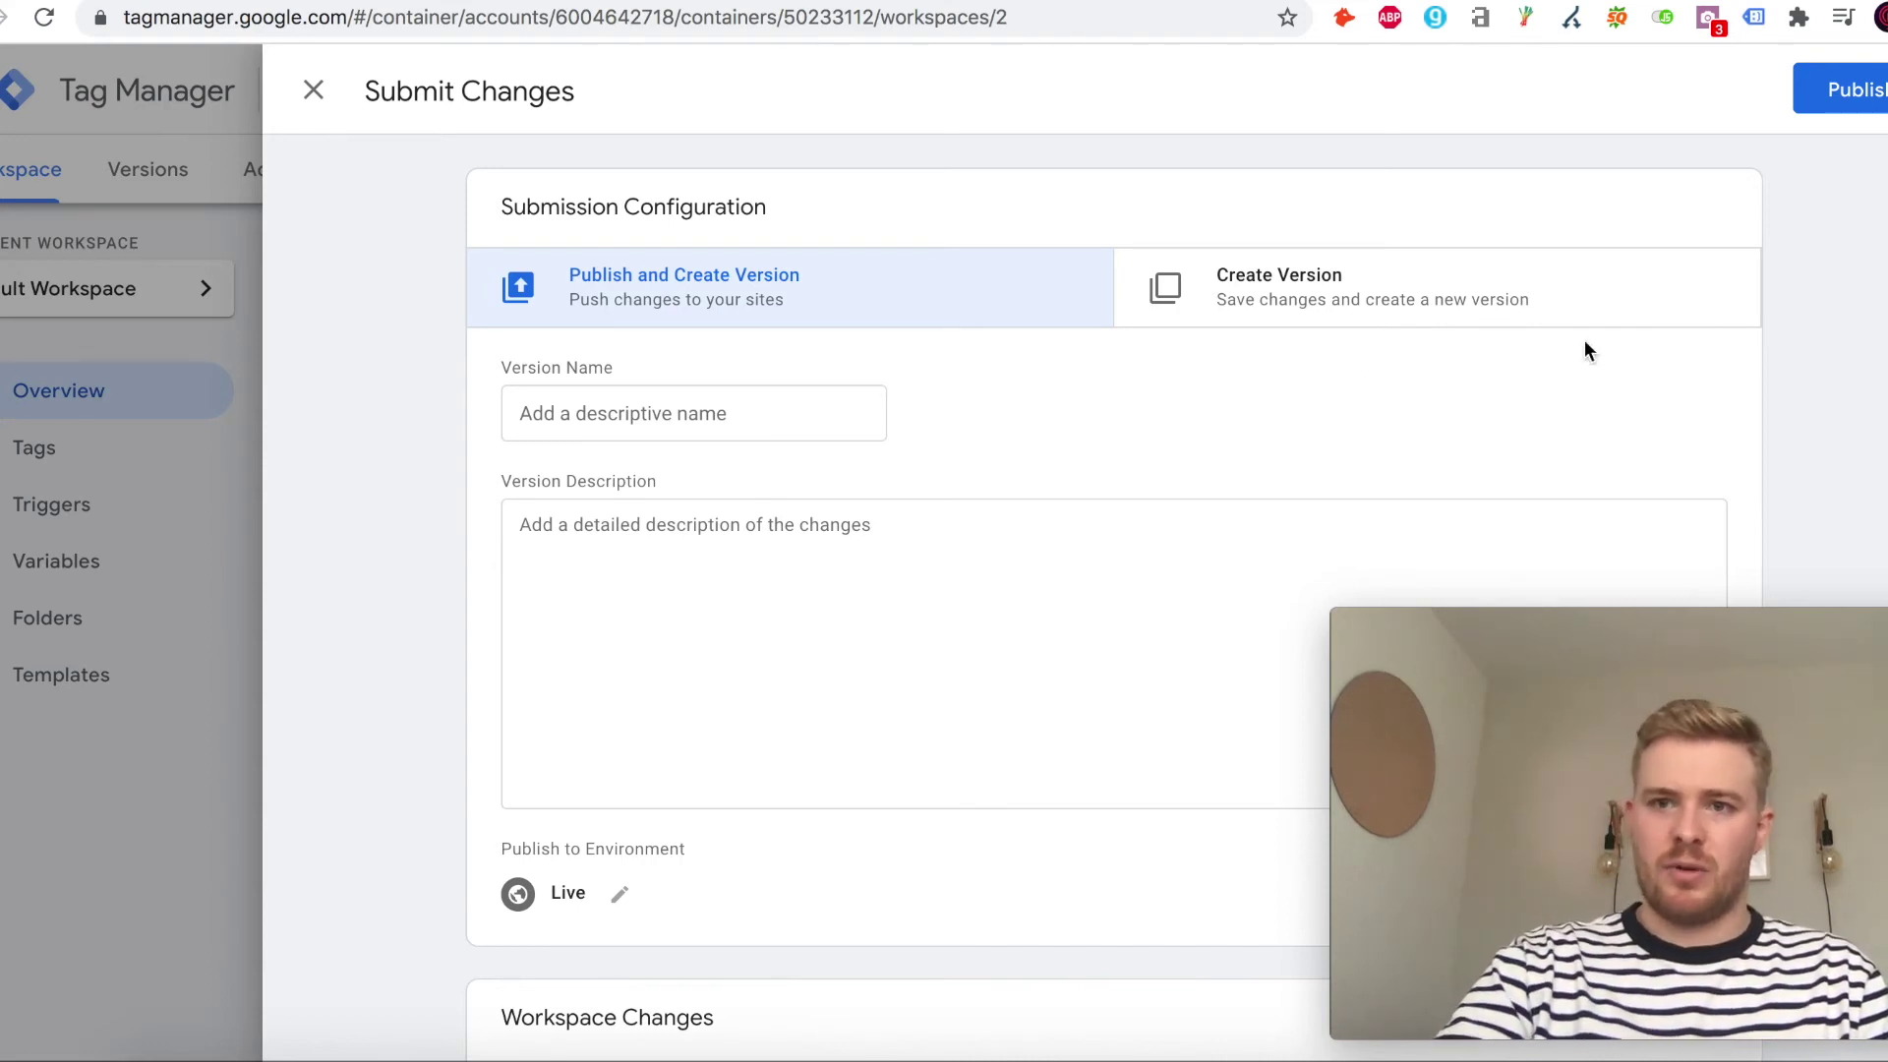
left_click(1867, 103)
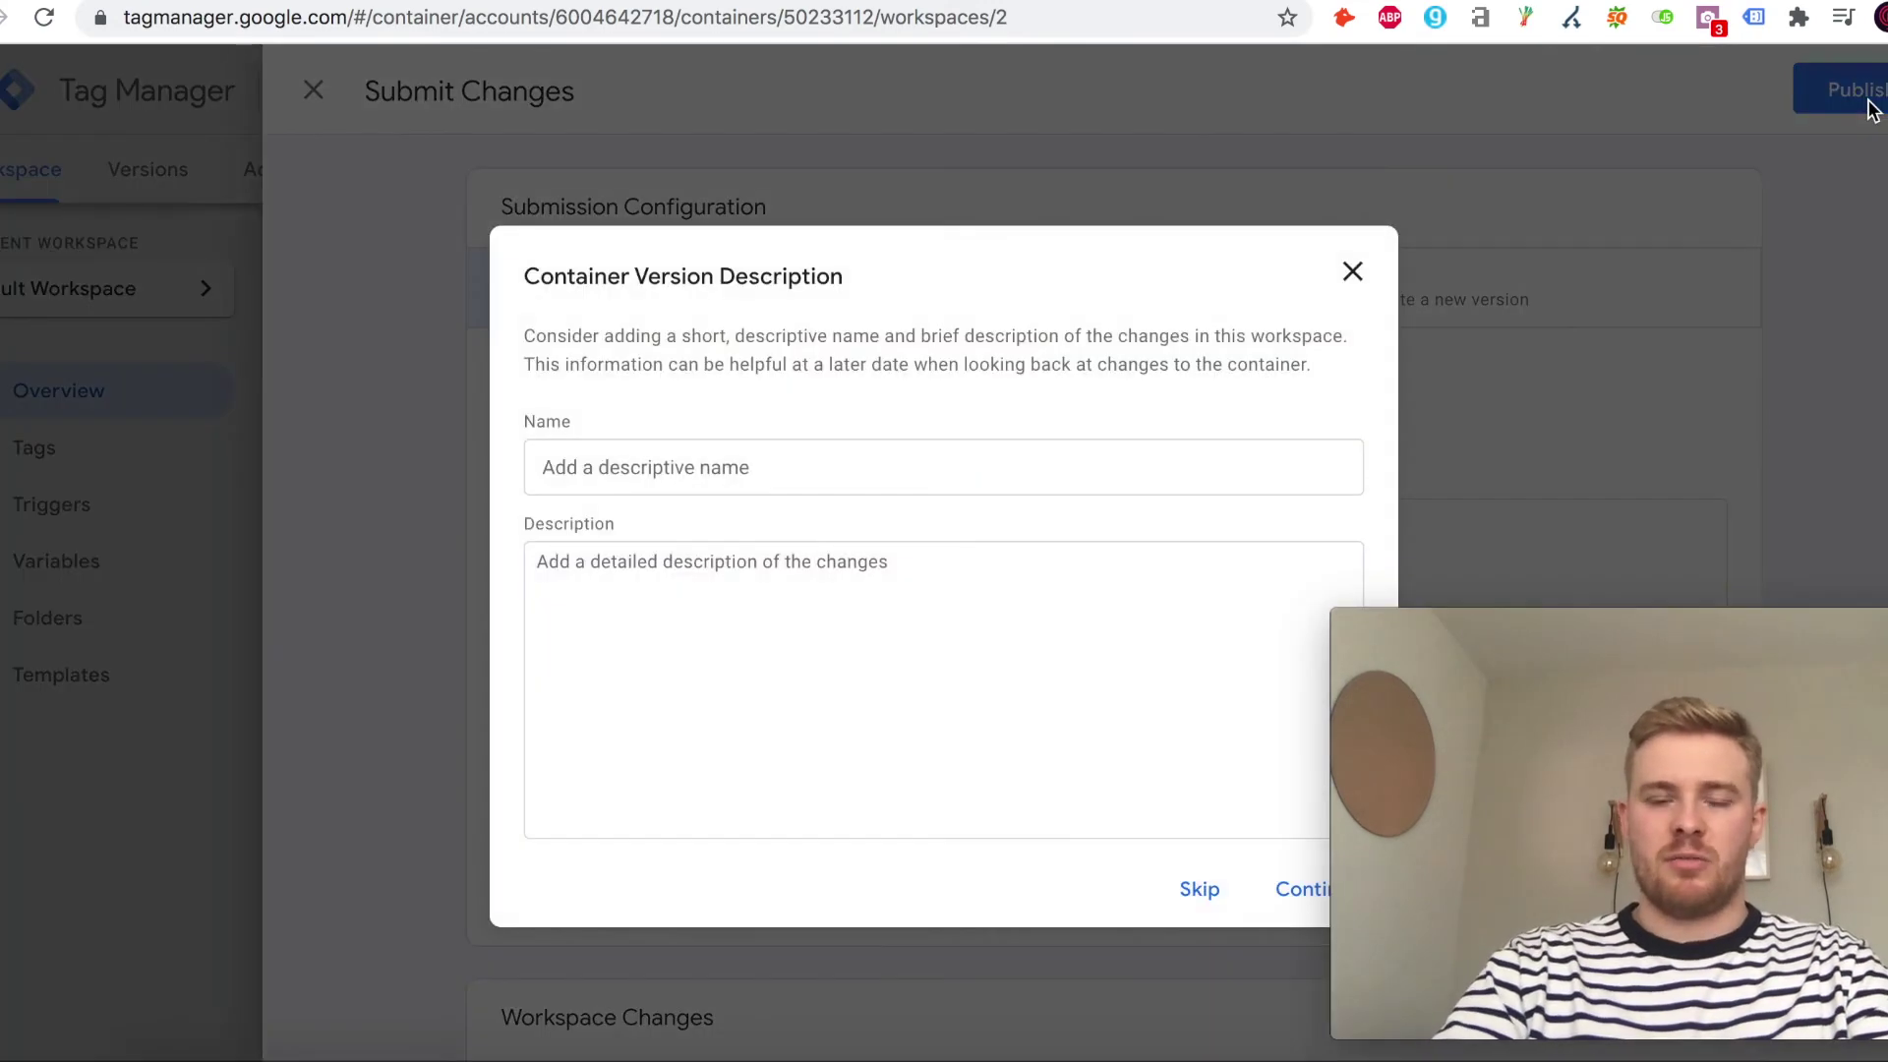
left_click(1200, 891)
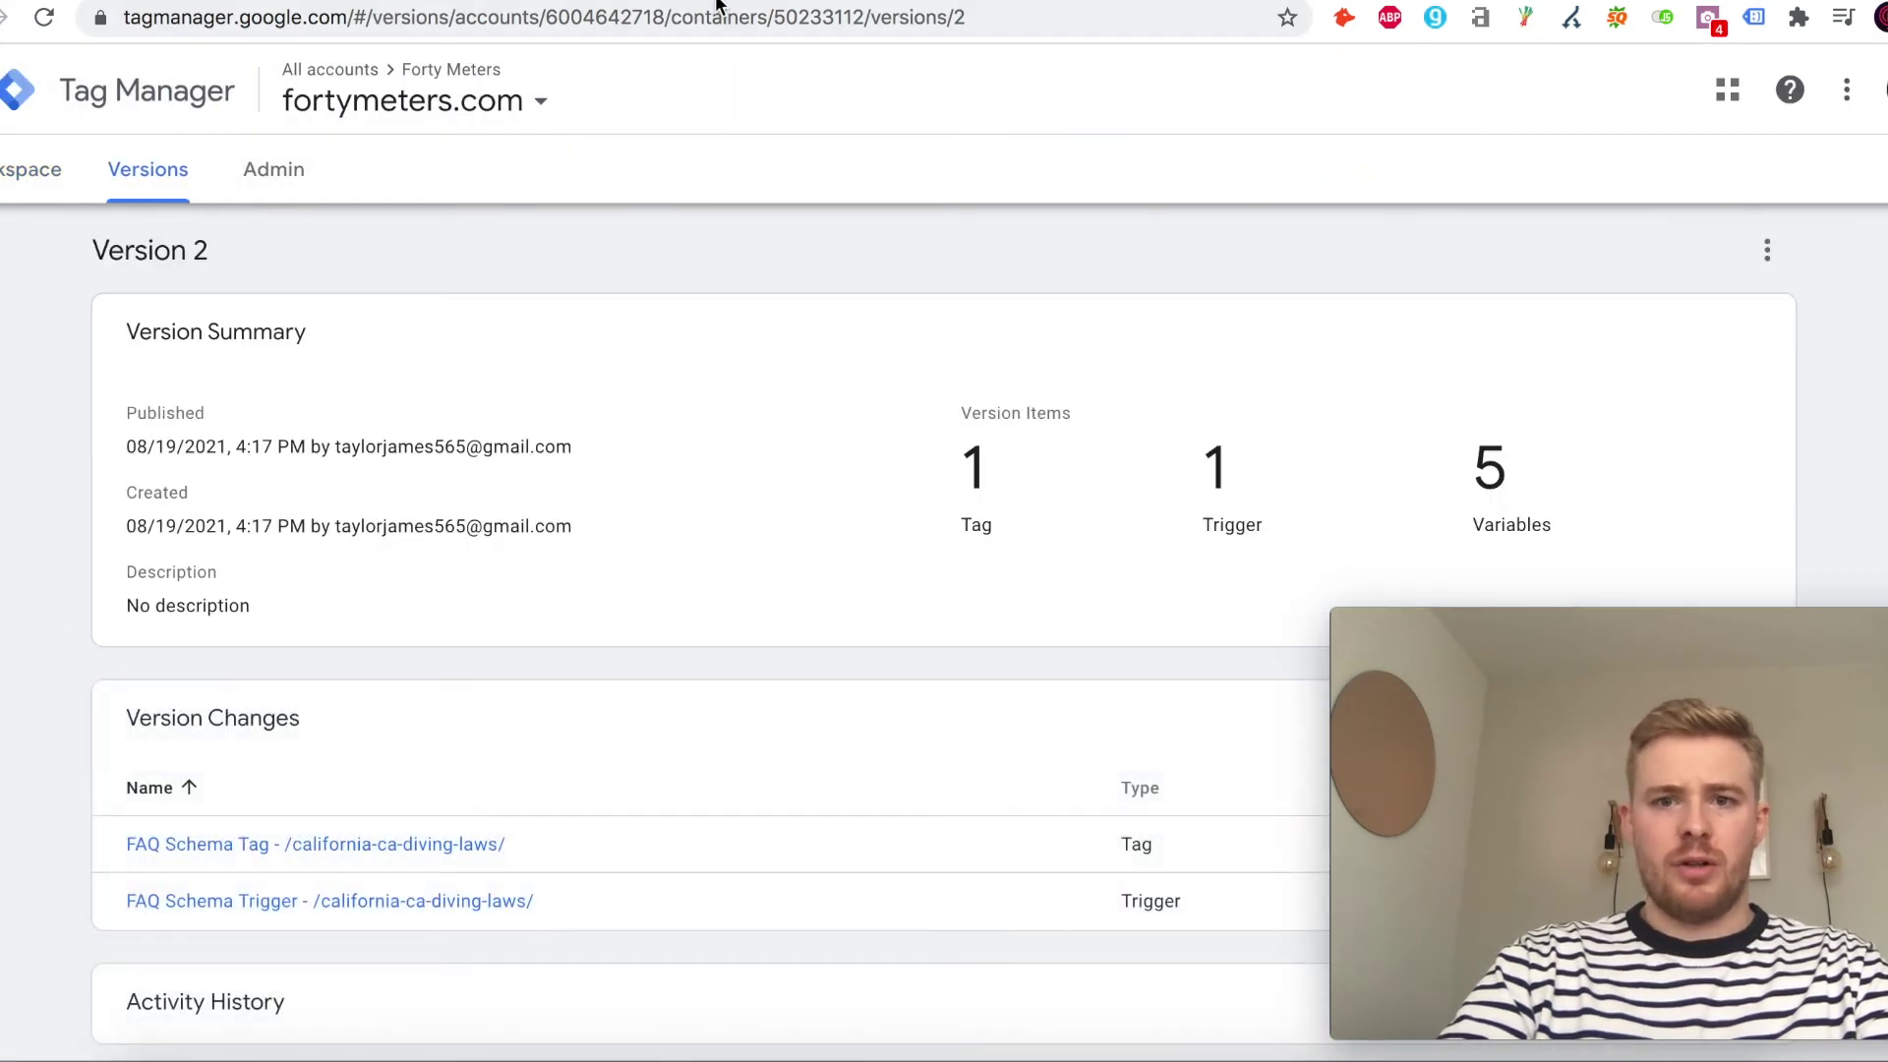
left_click(577, 10)
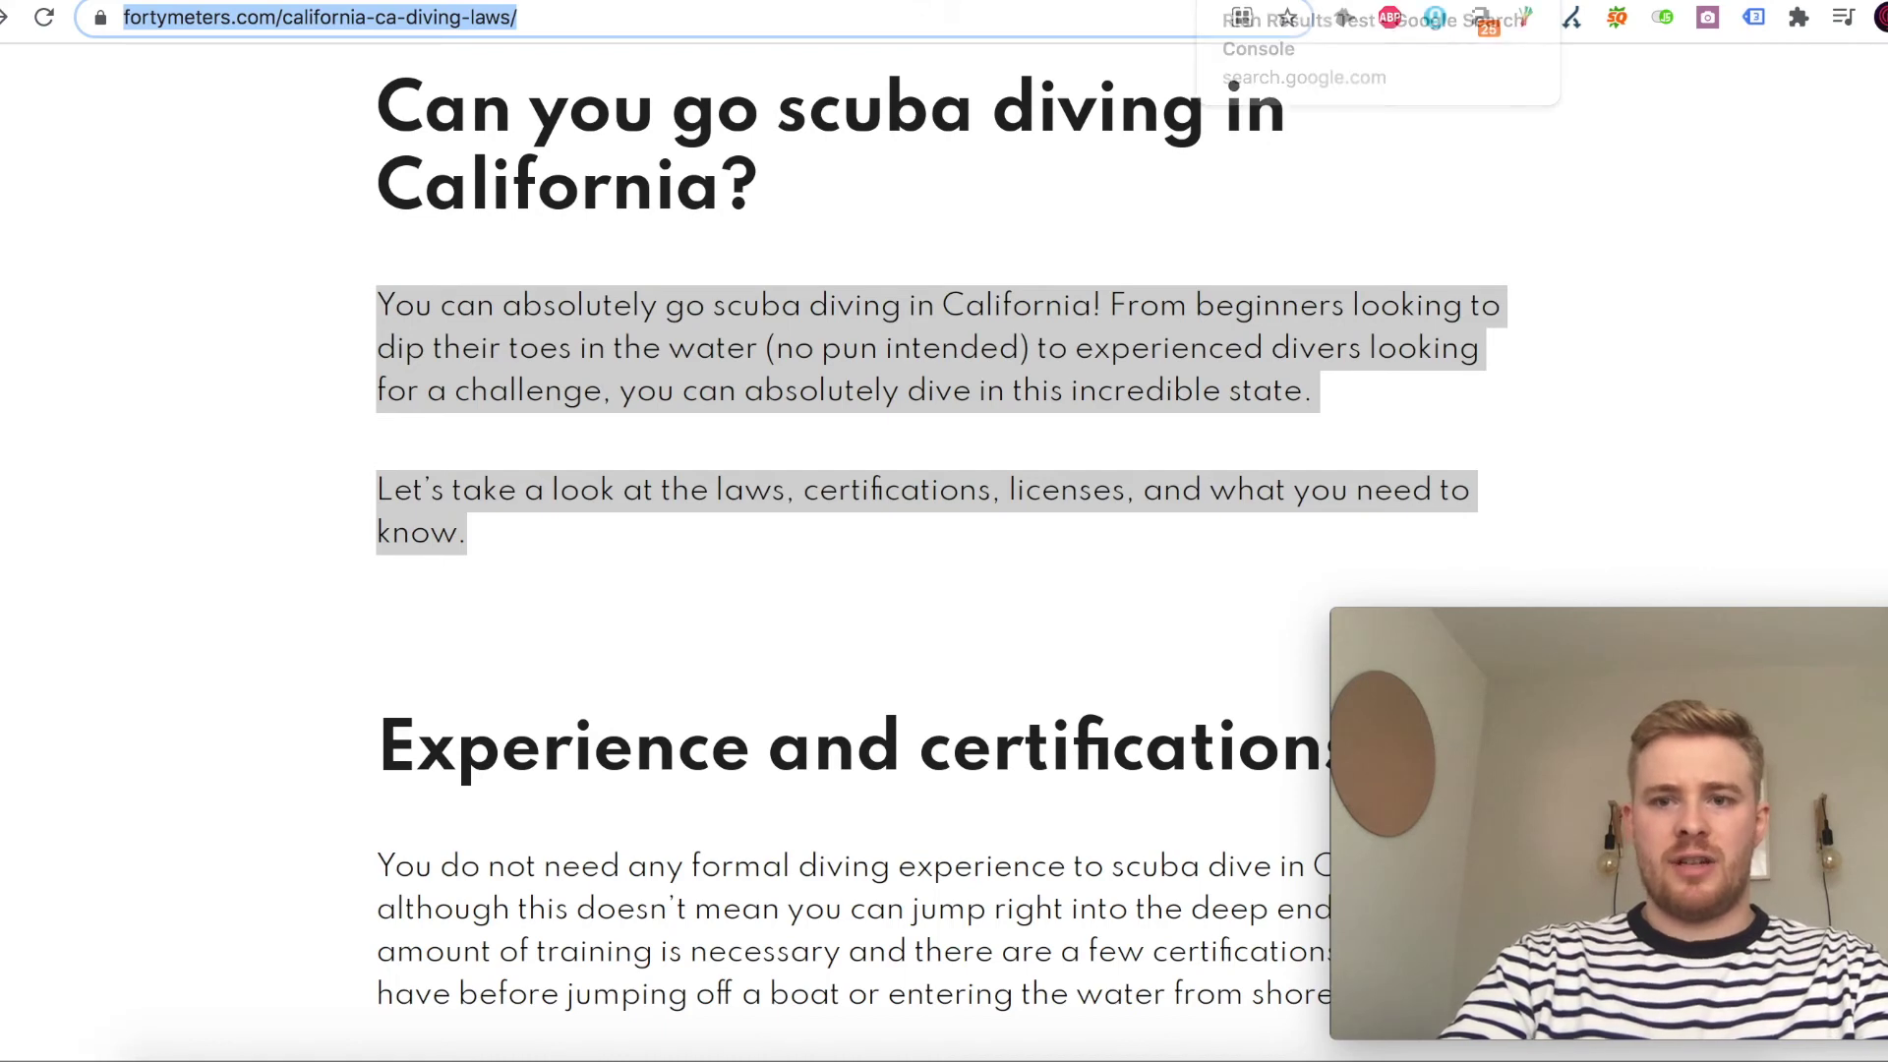
left_click(1298, 2)
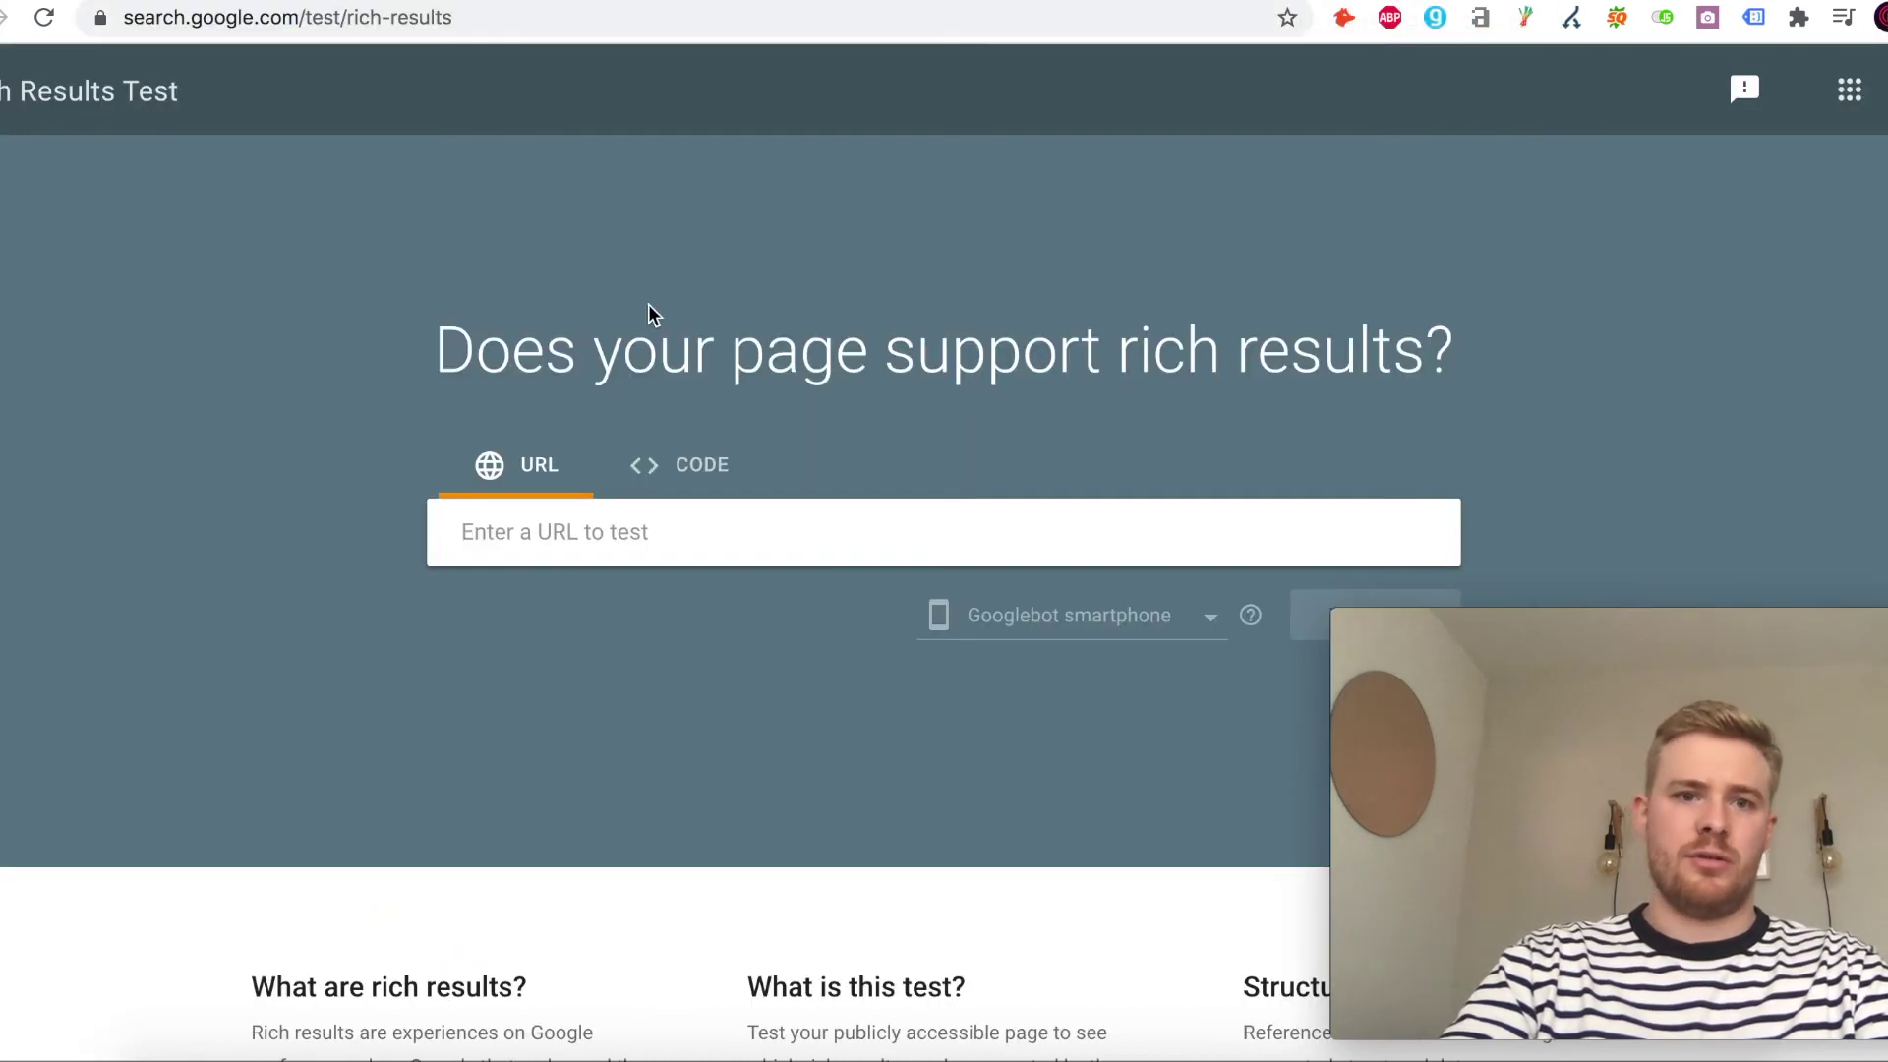
left_click(503, 528)
type("https://fortymeters.com/california-ca-diving-laws/")
scroll(983, 492, "down", 2)
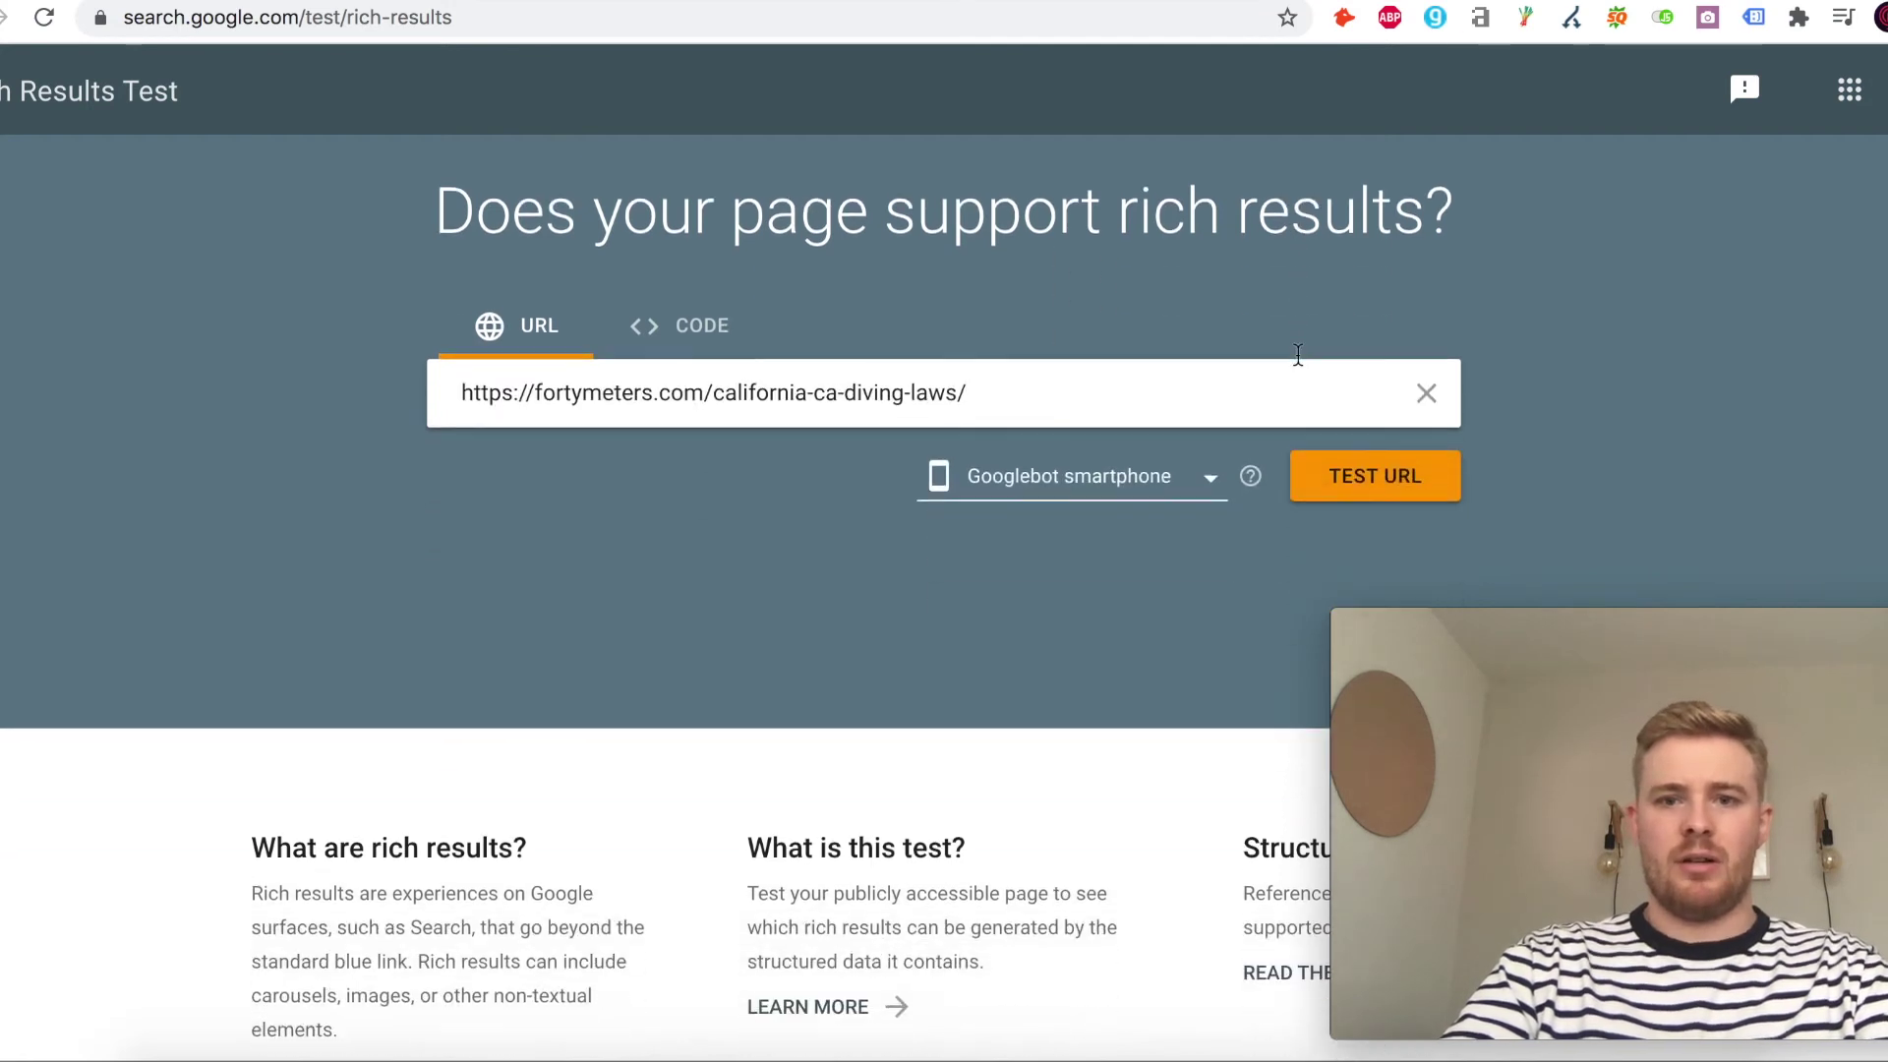
left_click(1357, 489)
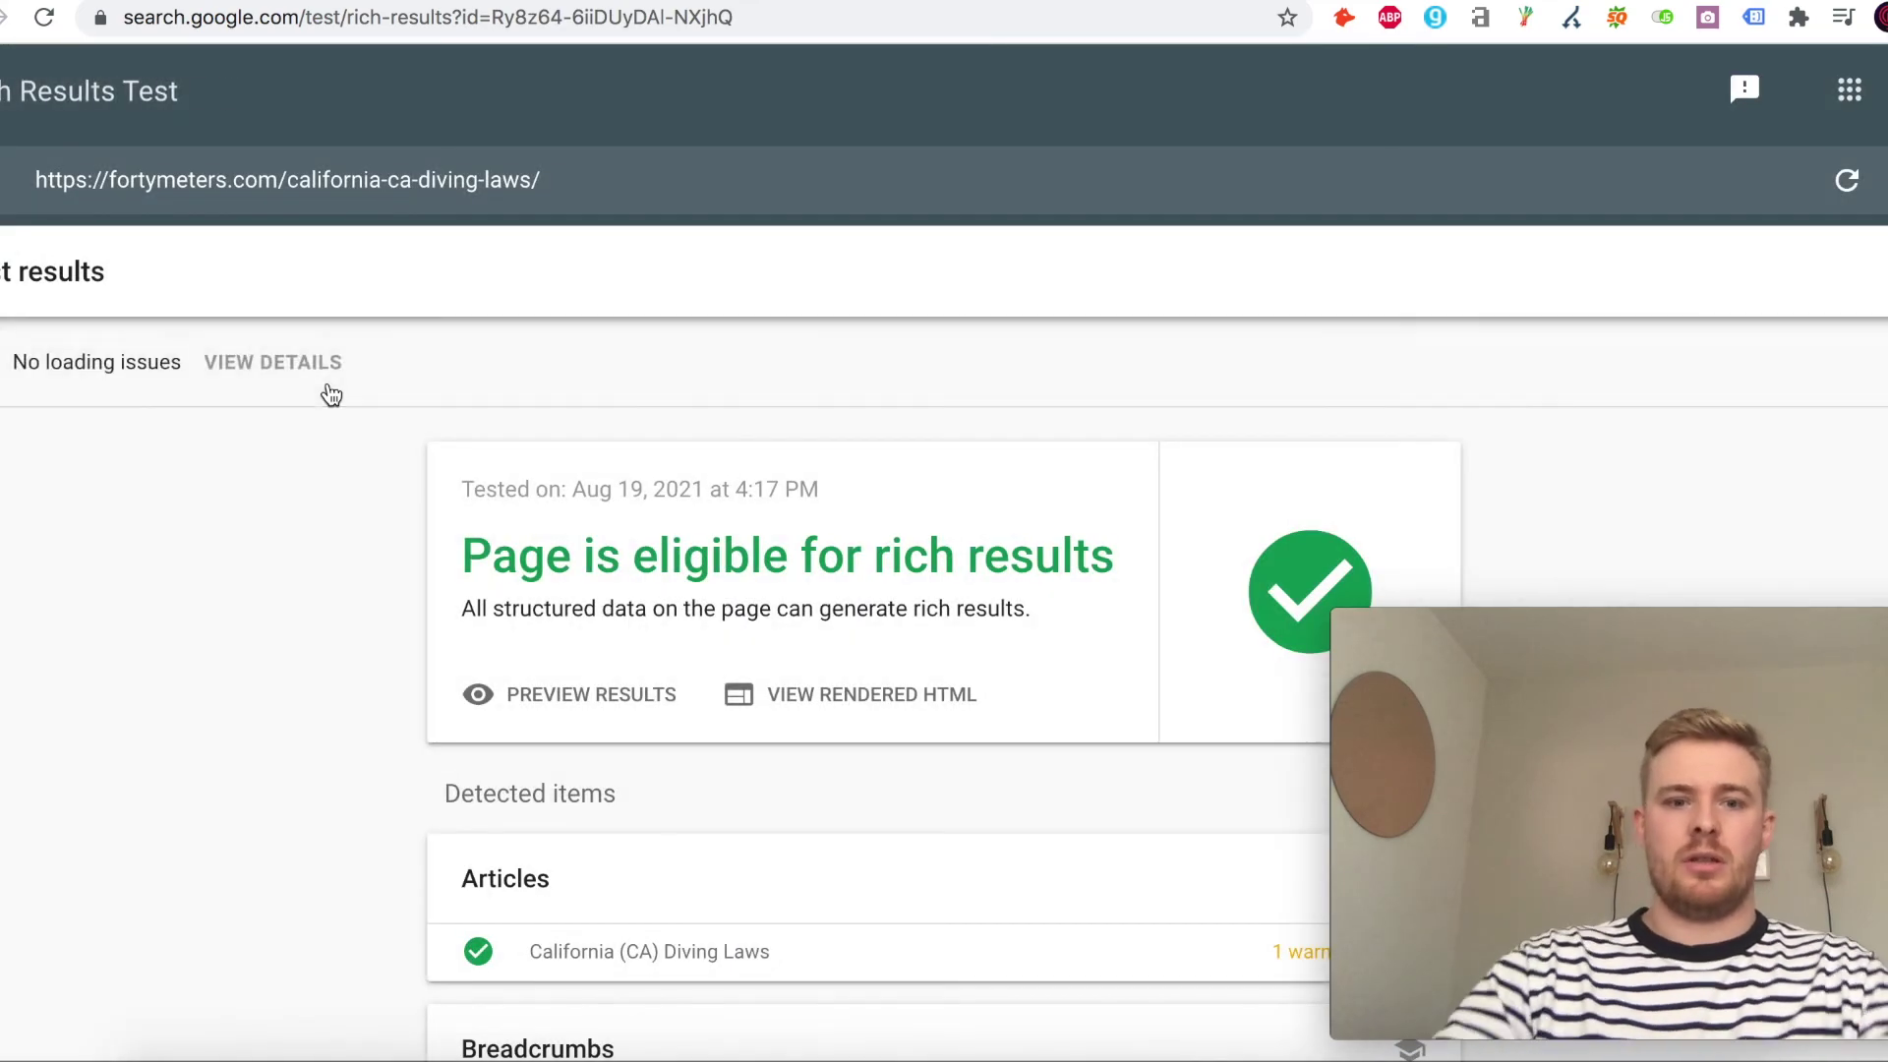
Expand the detected FAQ item to review its 'Can you go scuba diving in California?' question and answer.
scroll(823, 653, "down", 6)
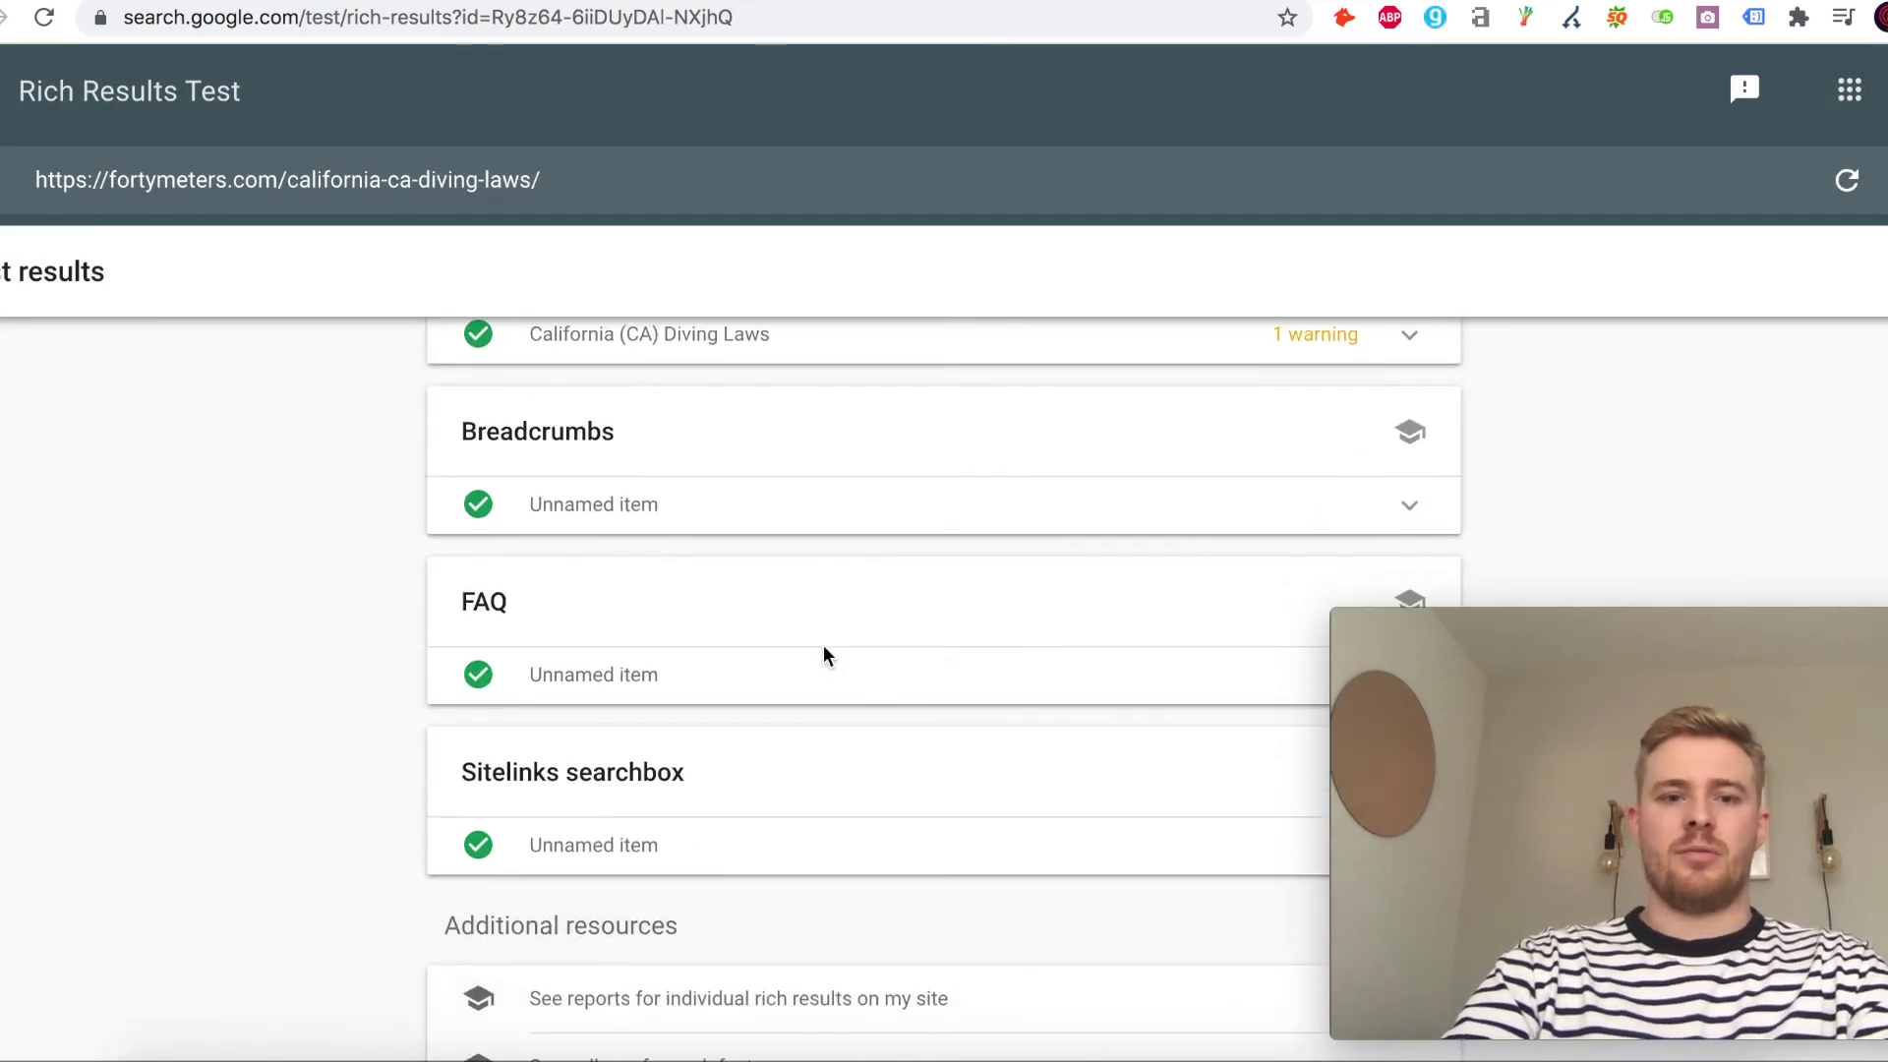
scroll(824, 656, "down", 1)
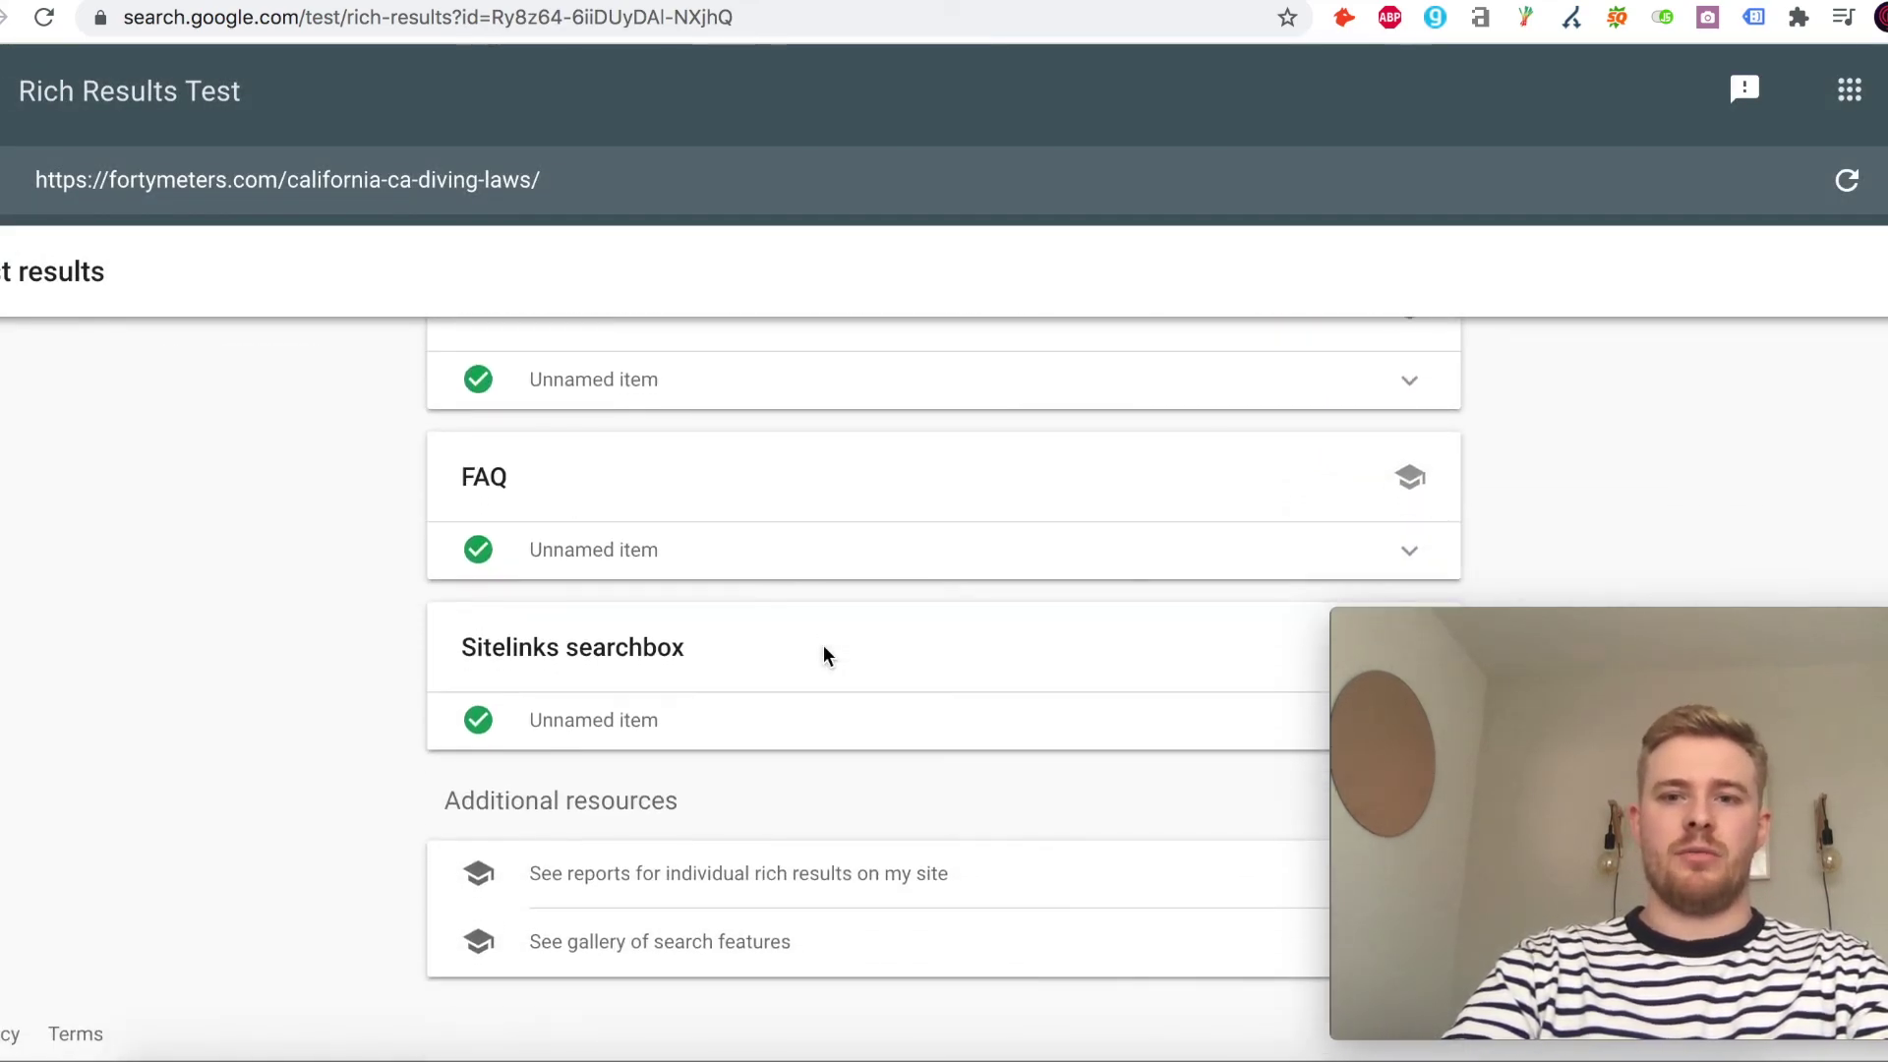
left_click(1411, 552)
scroll(833, 619, "down", 3)
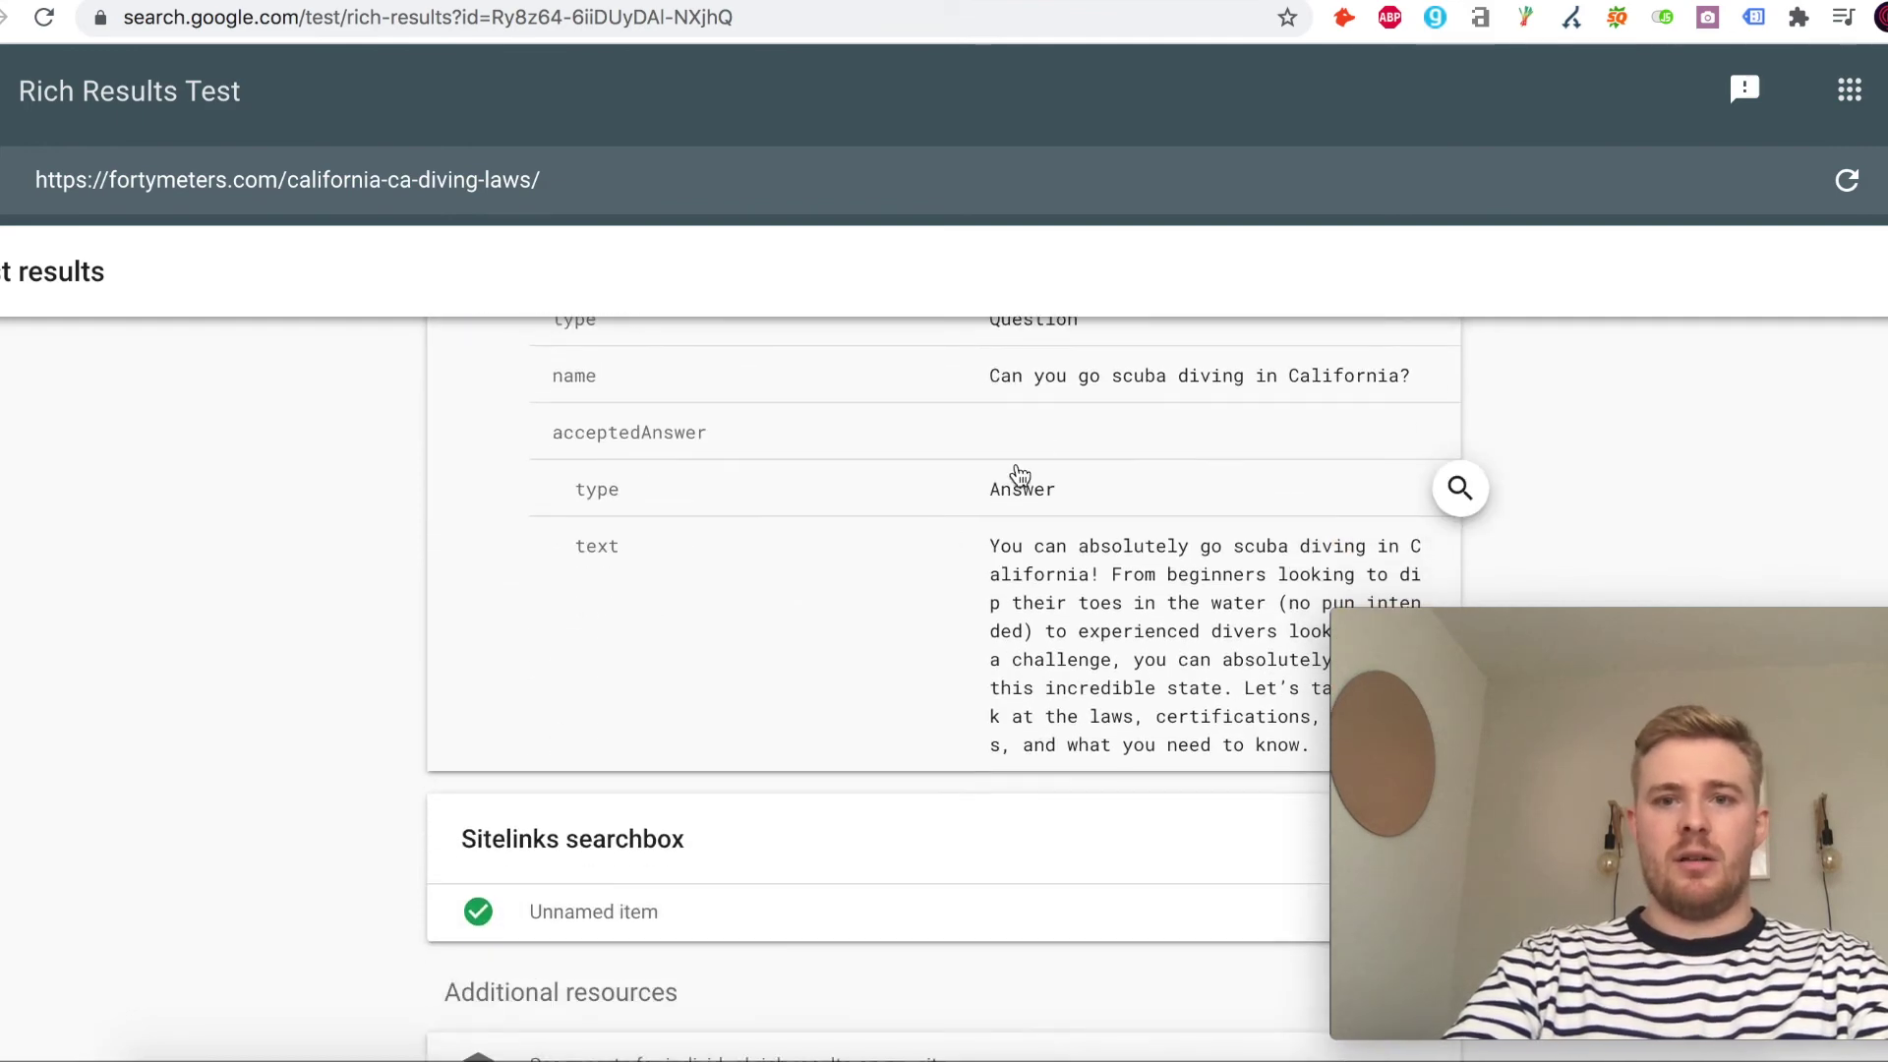
scroll(1008, 422, "up", 1)
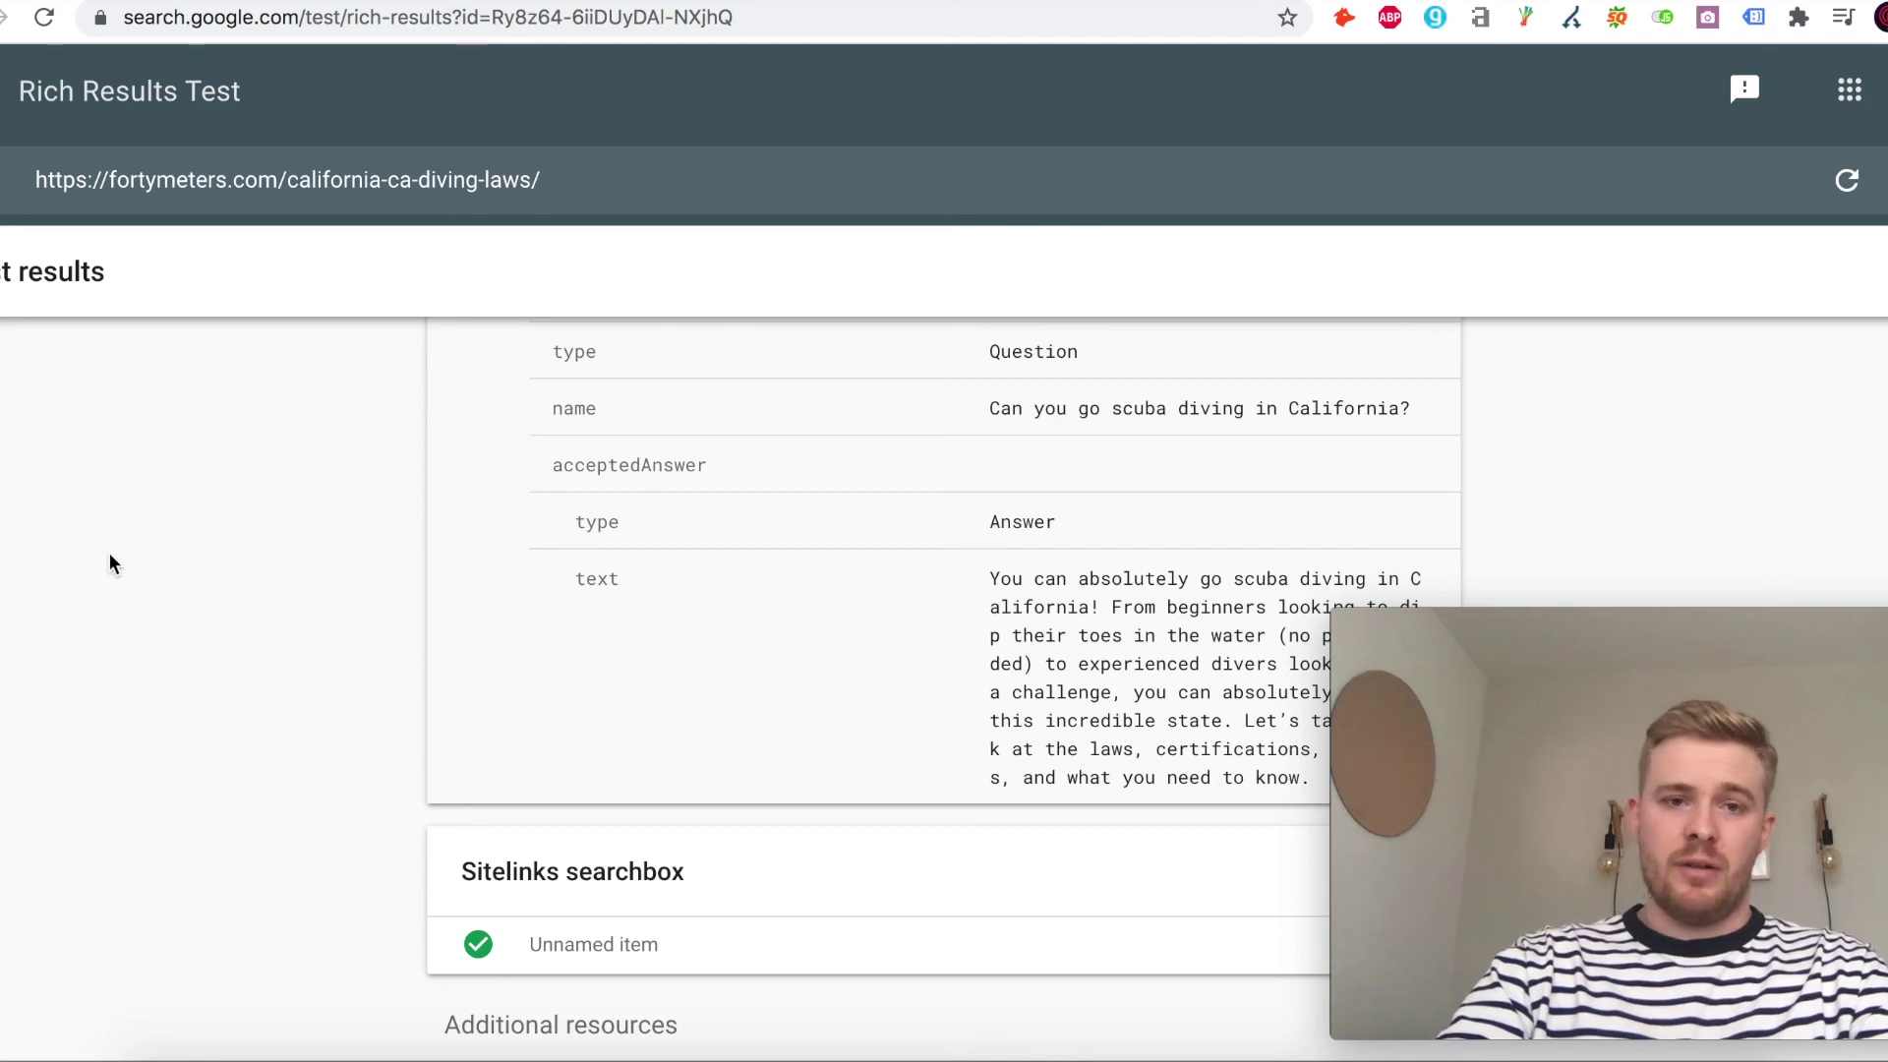
scroll(109, 554, "up", 15)
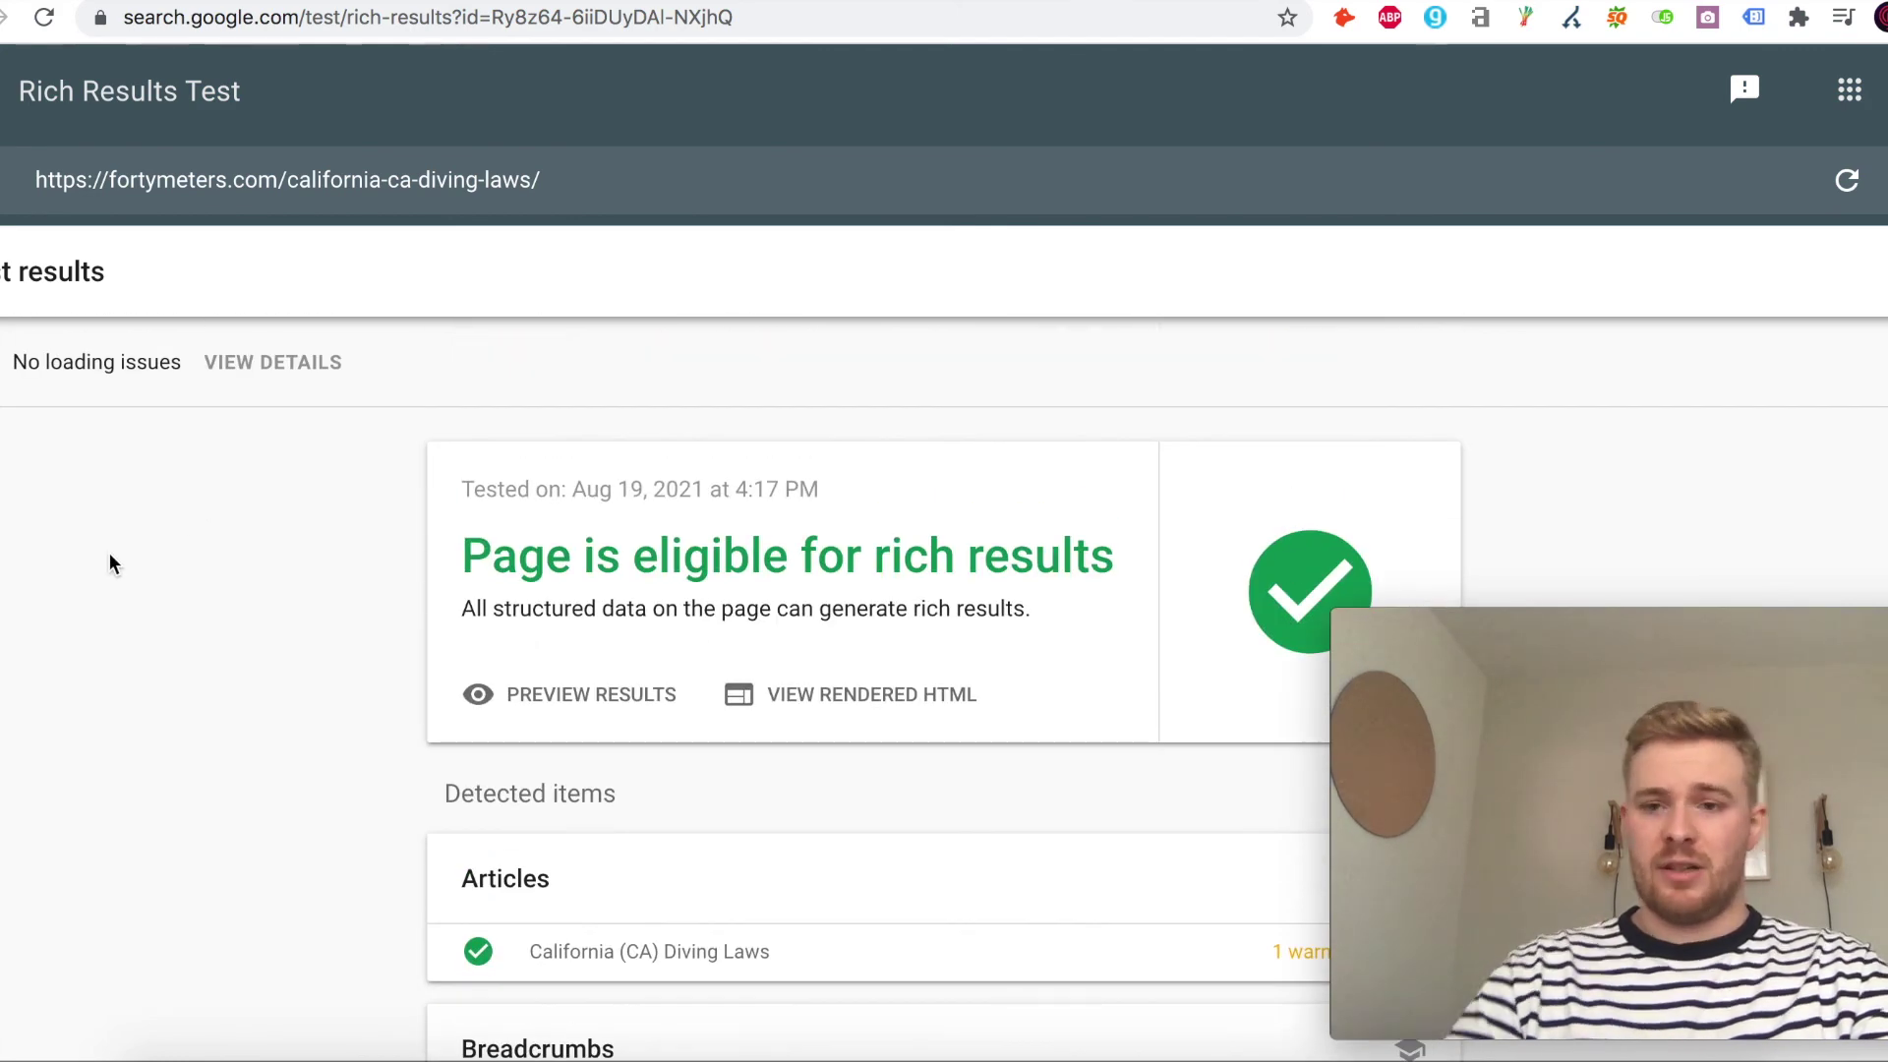